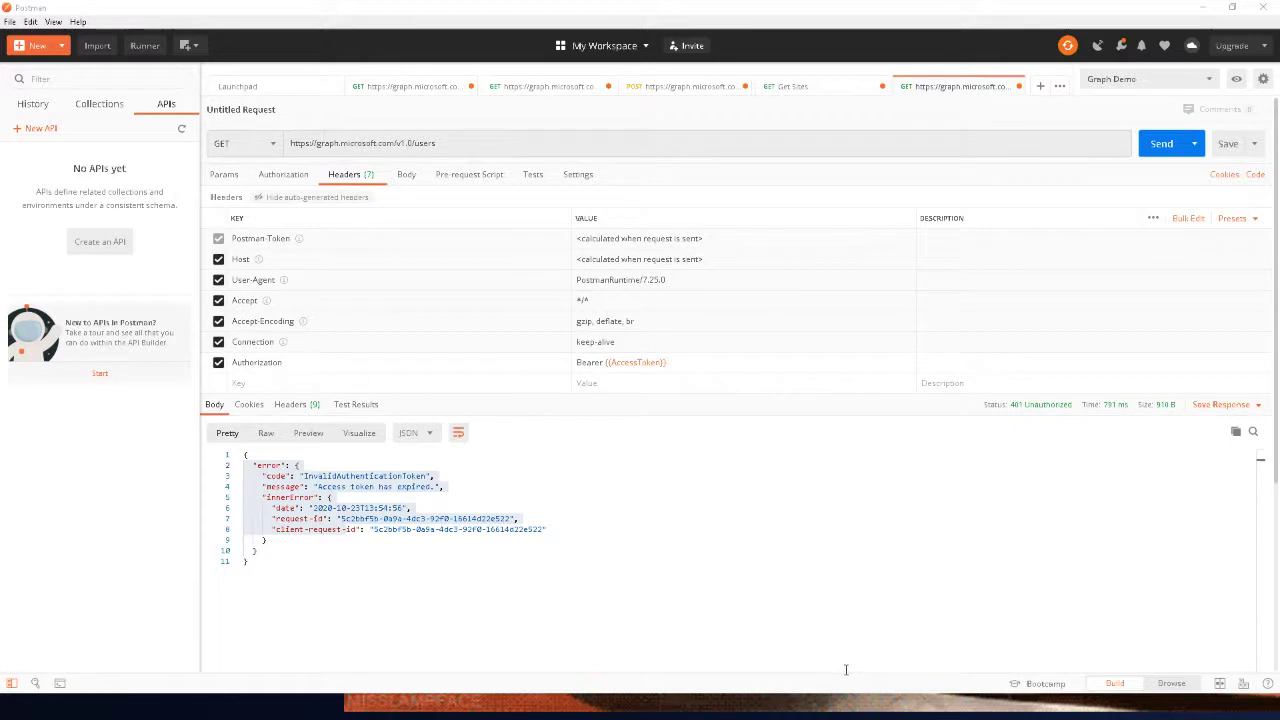
{"action": "left_click", "coordinate": [466, 95]}
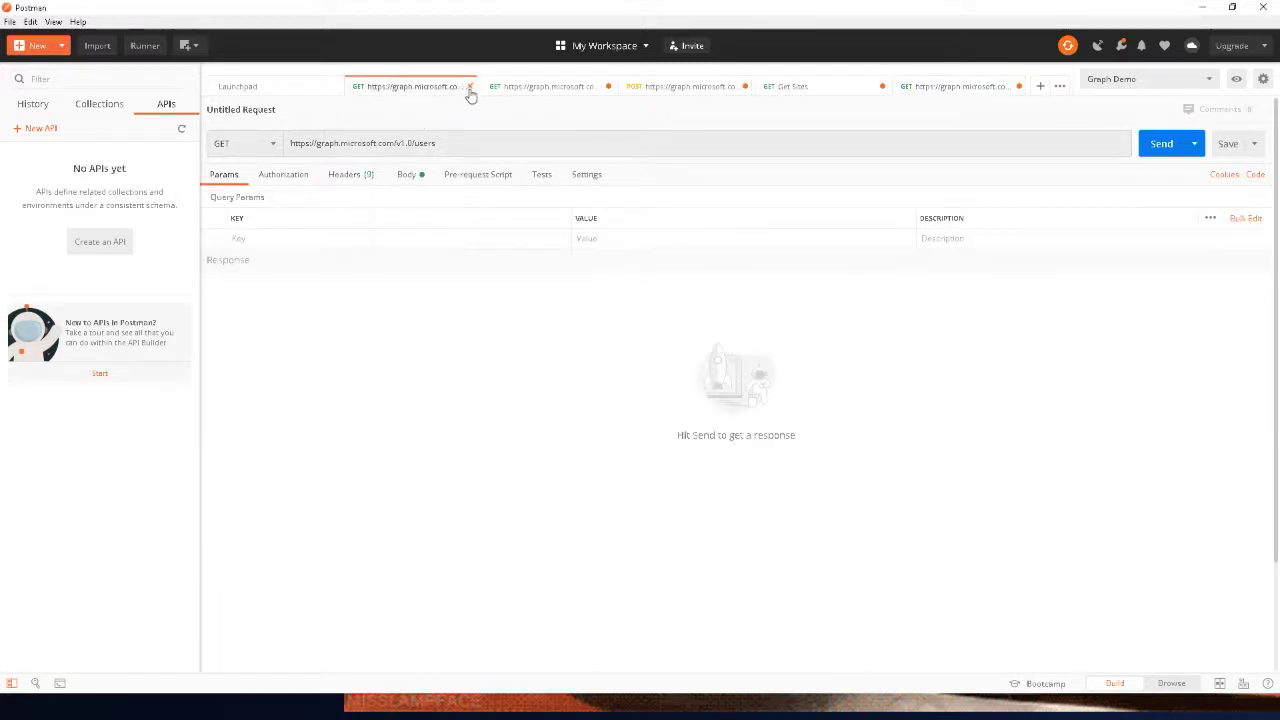
{"action": "left_click", "coordinate": [469, 87]}
{"action": "left_click", "coordinate": [749, 428]}
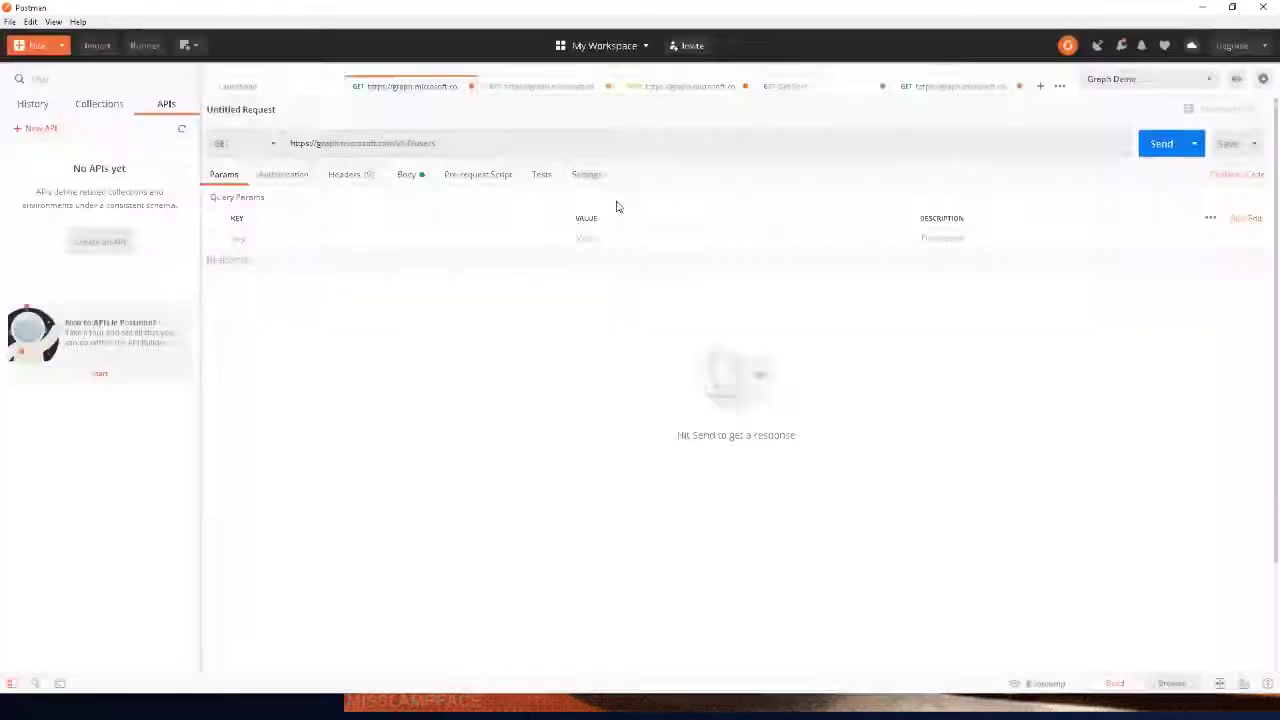
{"action": "left_click", "coordinate": [684, 560]}
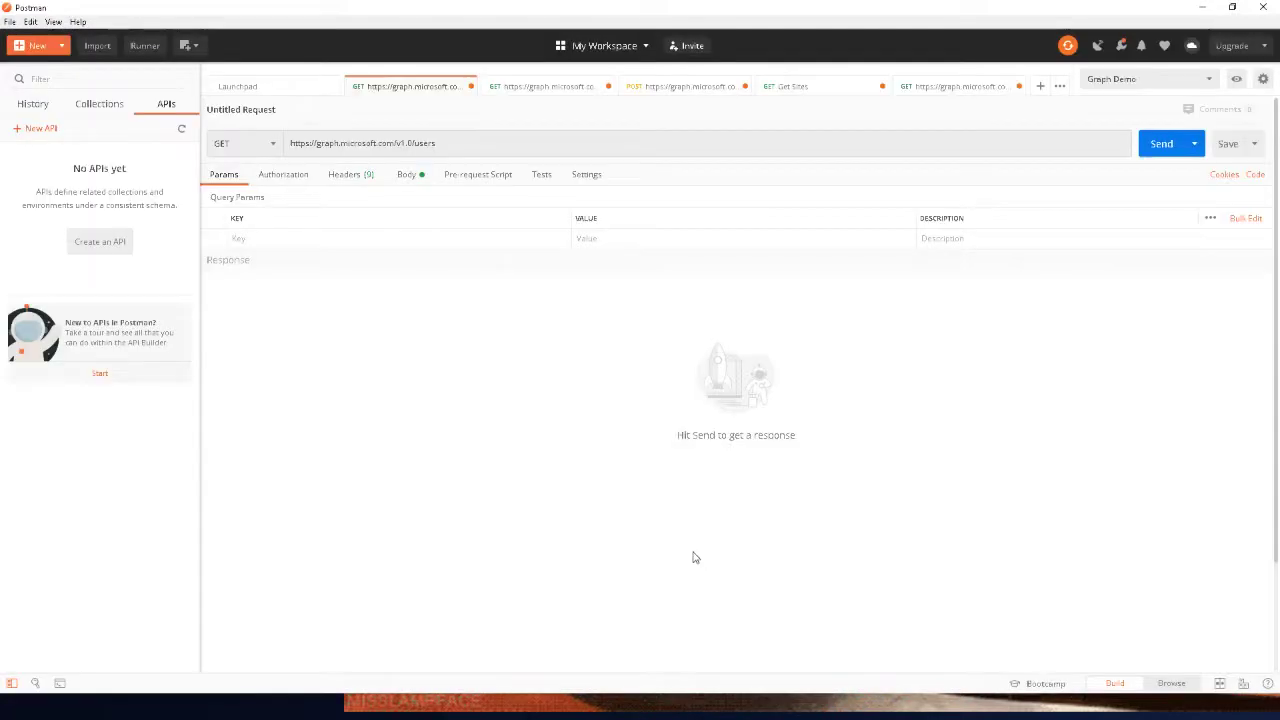
{"action": "left_click", "coordinate": [469, 87]}
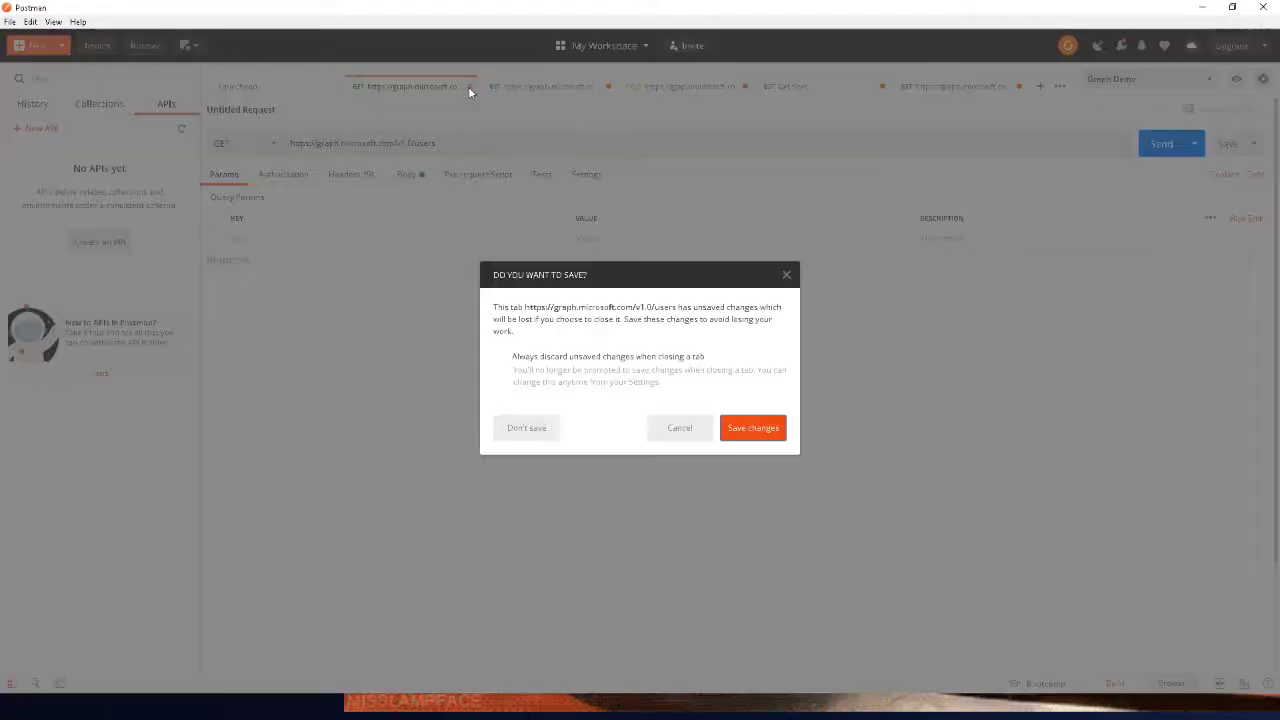
{"action": "left_click", "coordinate": [740, 429]}
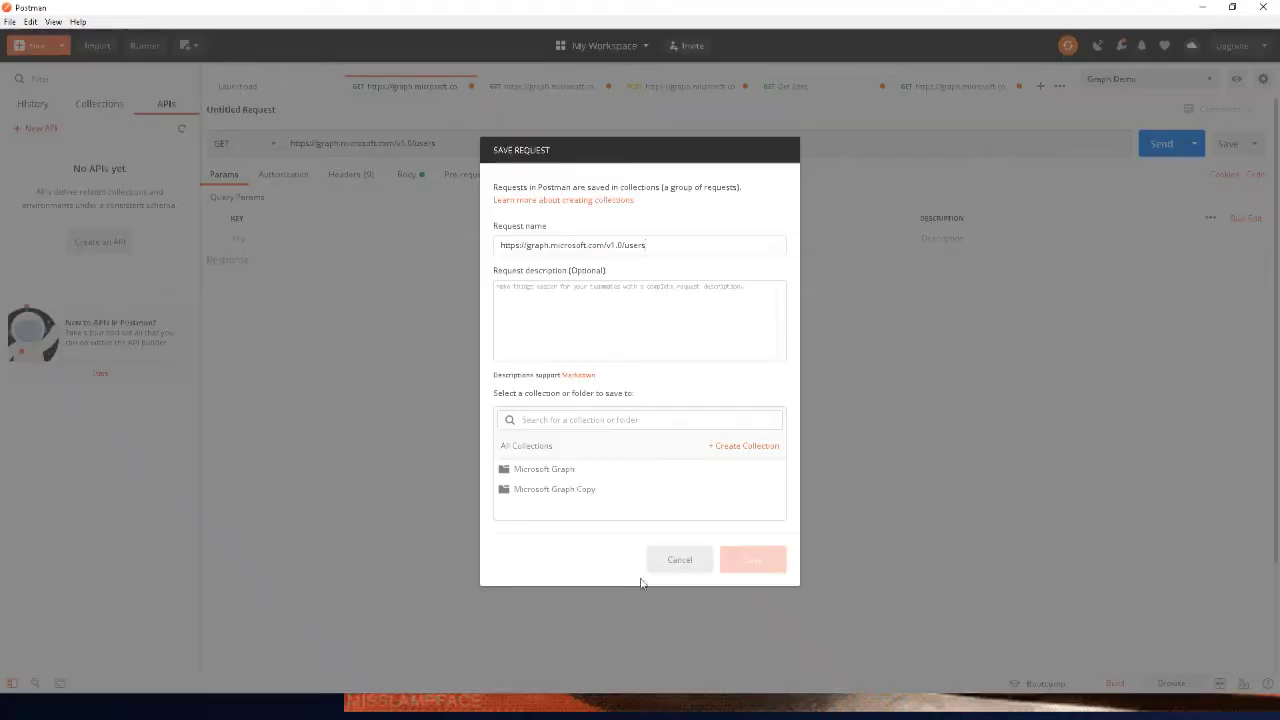
{"action": "left_click", "coordinate": [679, 558]}
{"action": "left_click", "coordinate": [587, 95]}
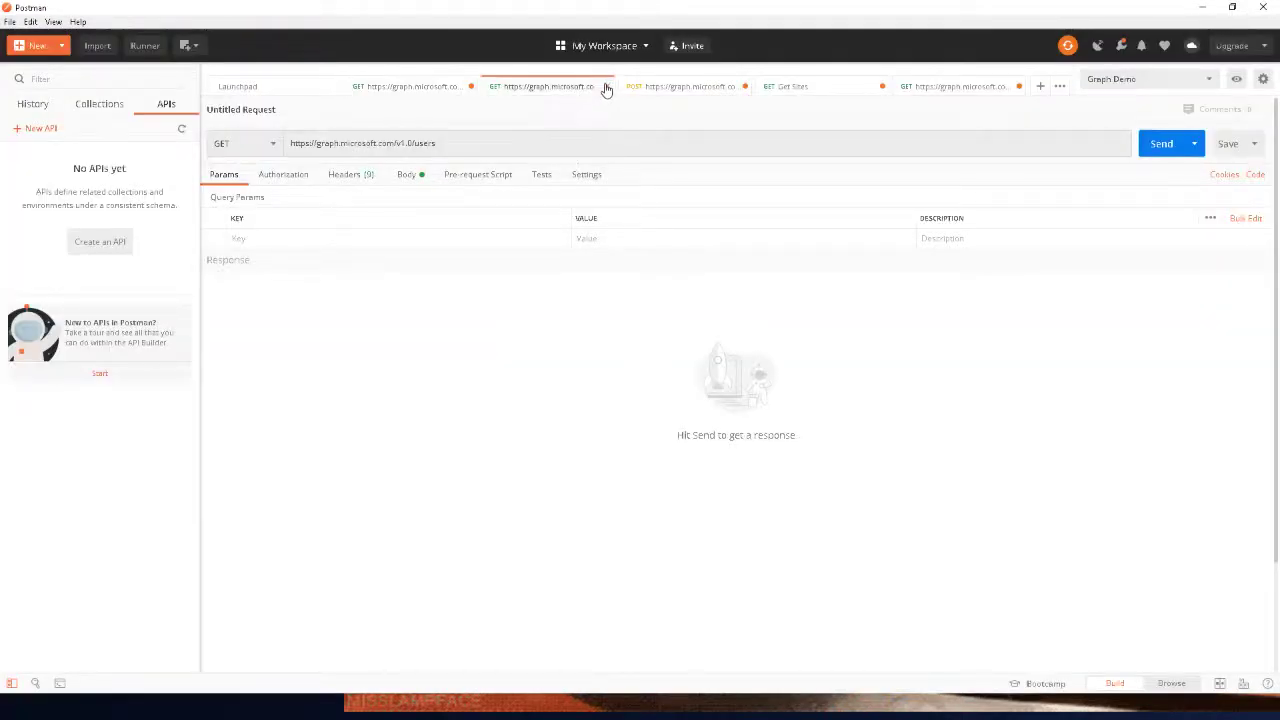
{"action": "left_click", "coordinate": [608, 87]}
{"action": "left_click", "coordinate": [690, 436]}
Close the POST users request and the two GET users requests beside it, discarding their unsaved changes.
{"action": "left_click", "coordinate": [741, 89]}
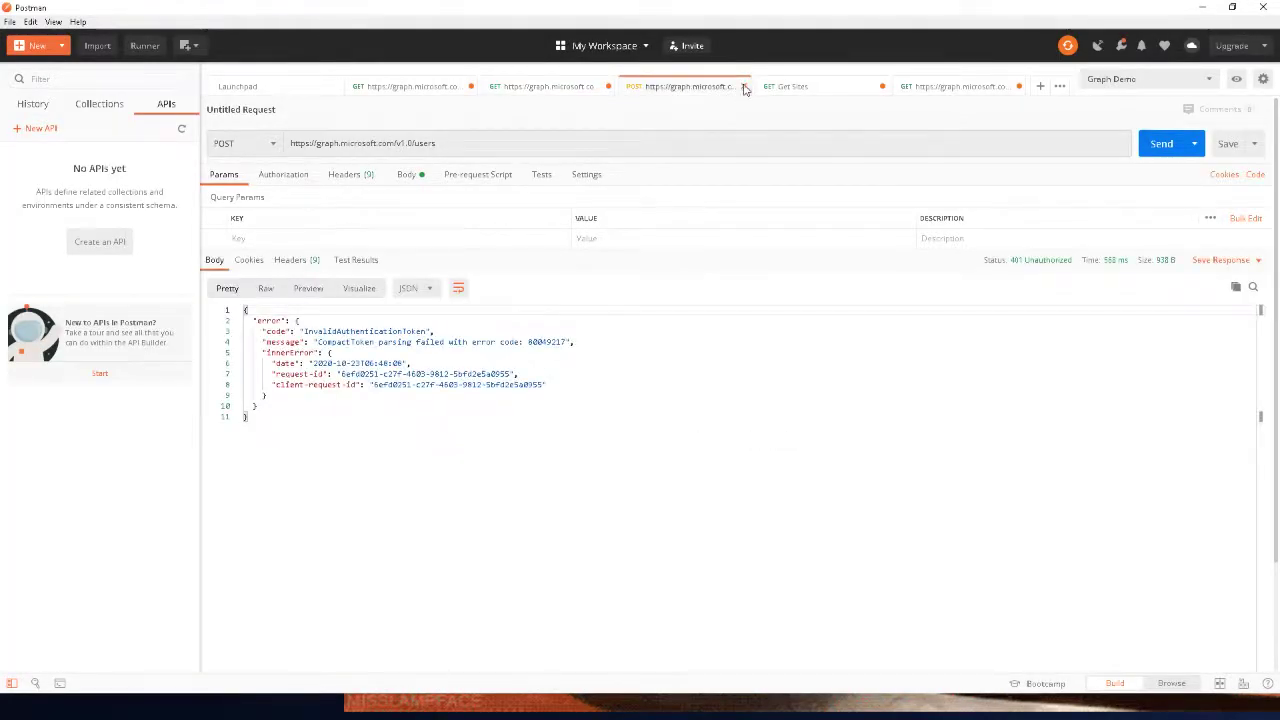
{"action": "left_click", "coordinate": [745, 87]}
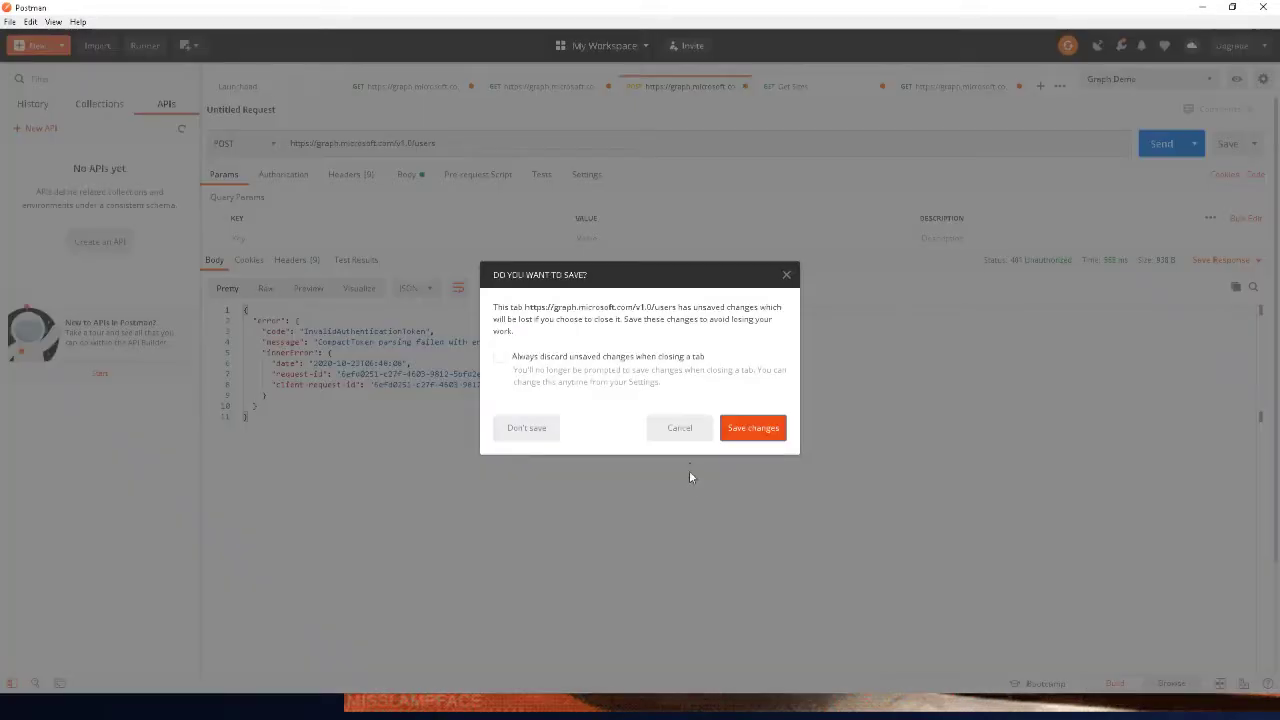
{"action": "left_click", "coordinate": [526, 432]}
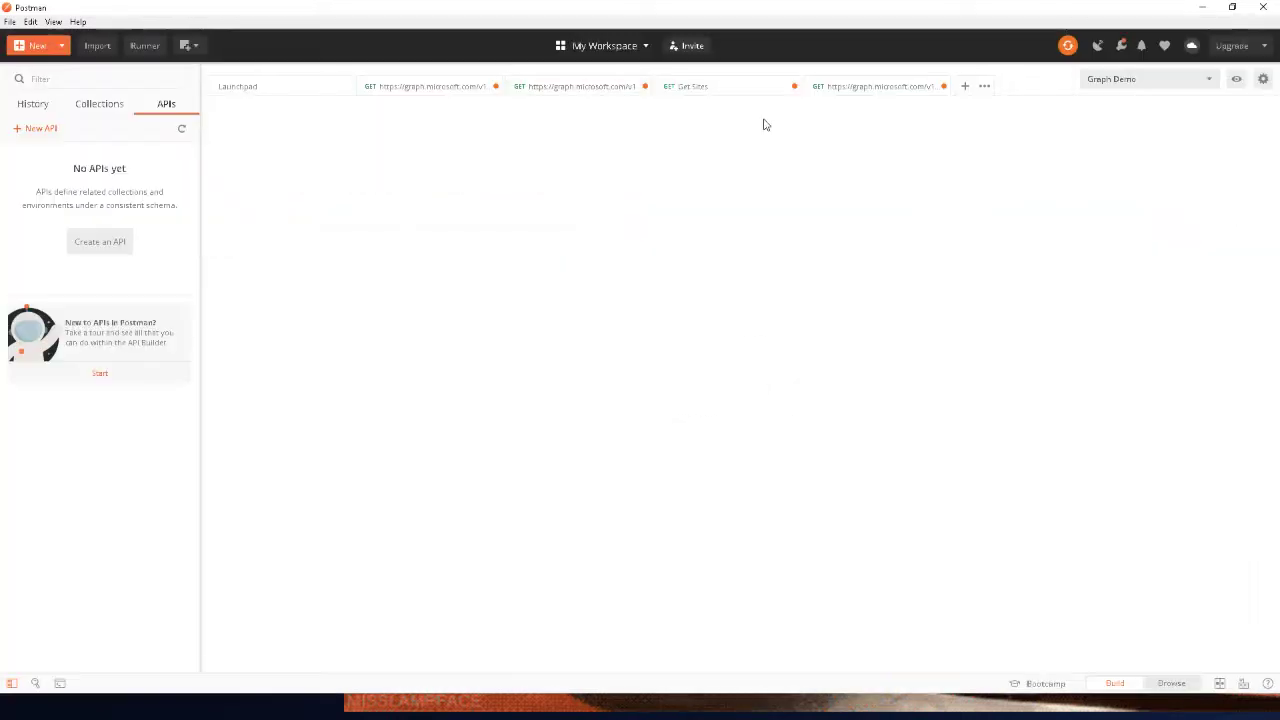
{"action": "left_click", "coordinate": [647, 88]}
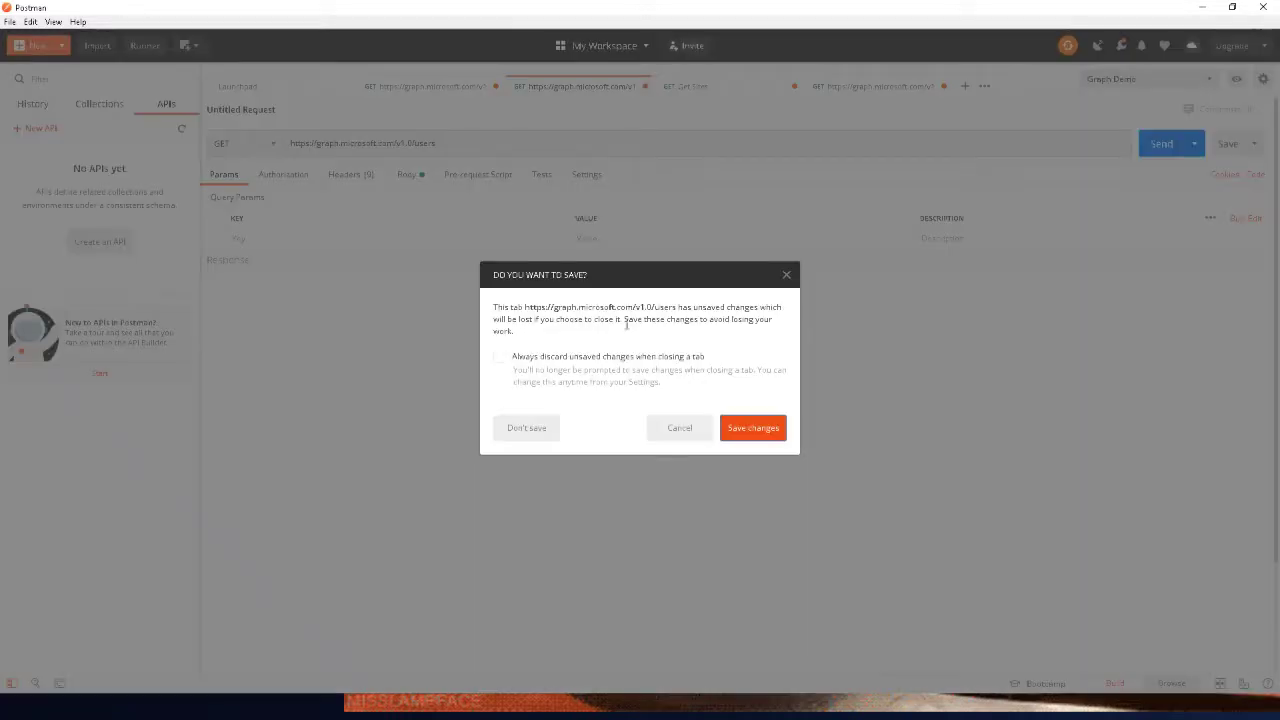
{"action": "left_click", "coordinate": [530, 430]}
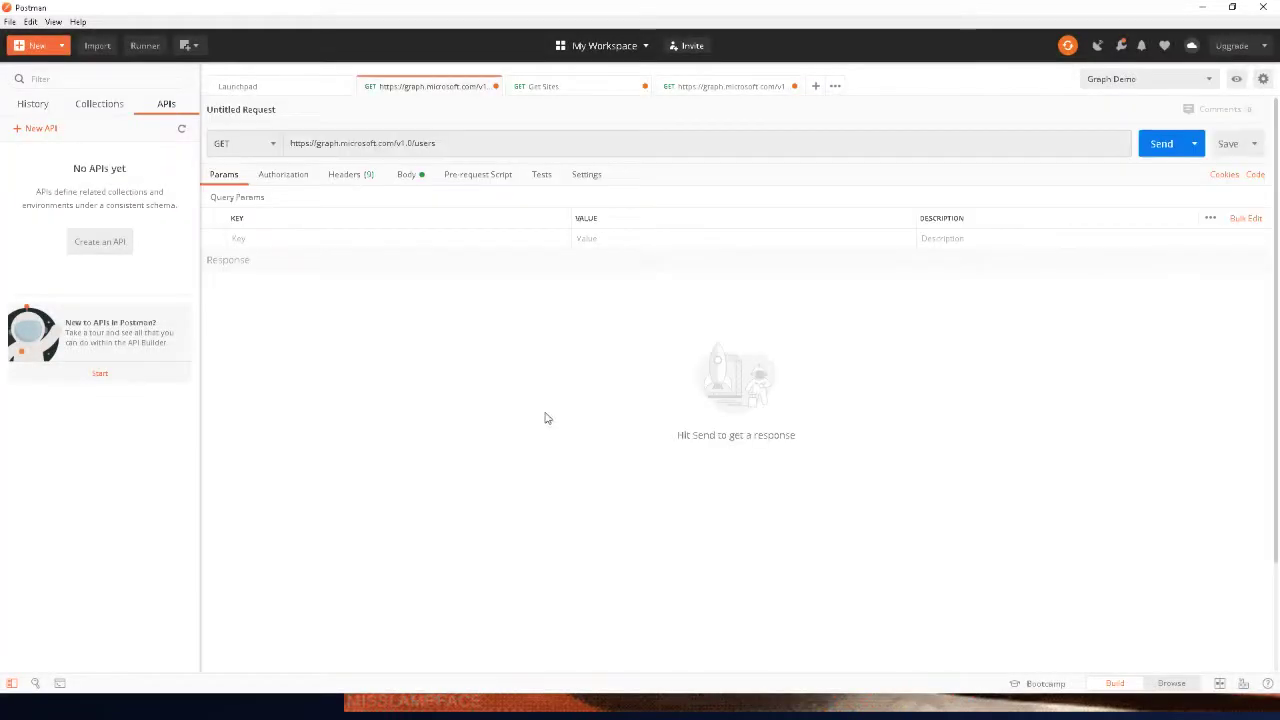
{"action": "left_click", "coordinate": [497, 88]}
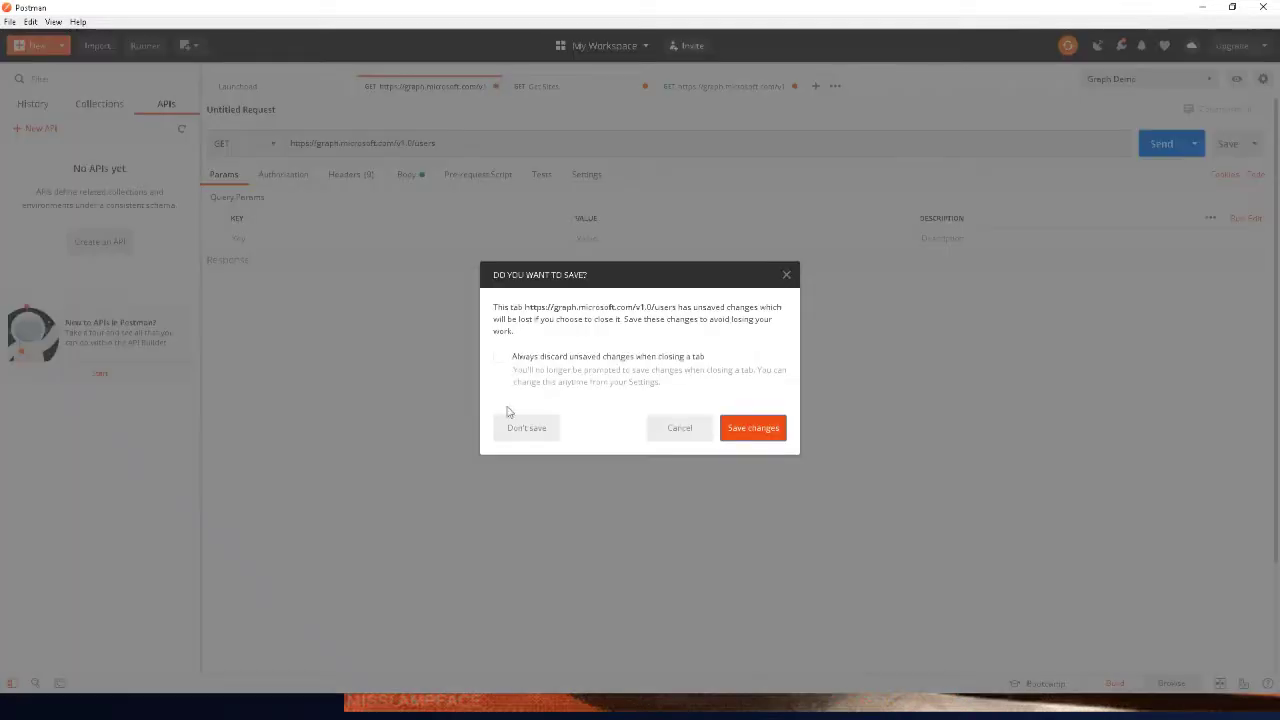
{"action": "left_click", "coordinate": [514, 434]}
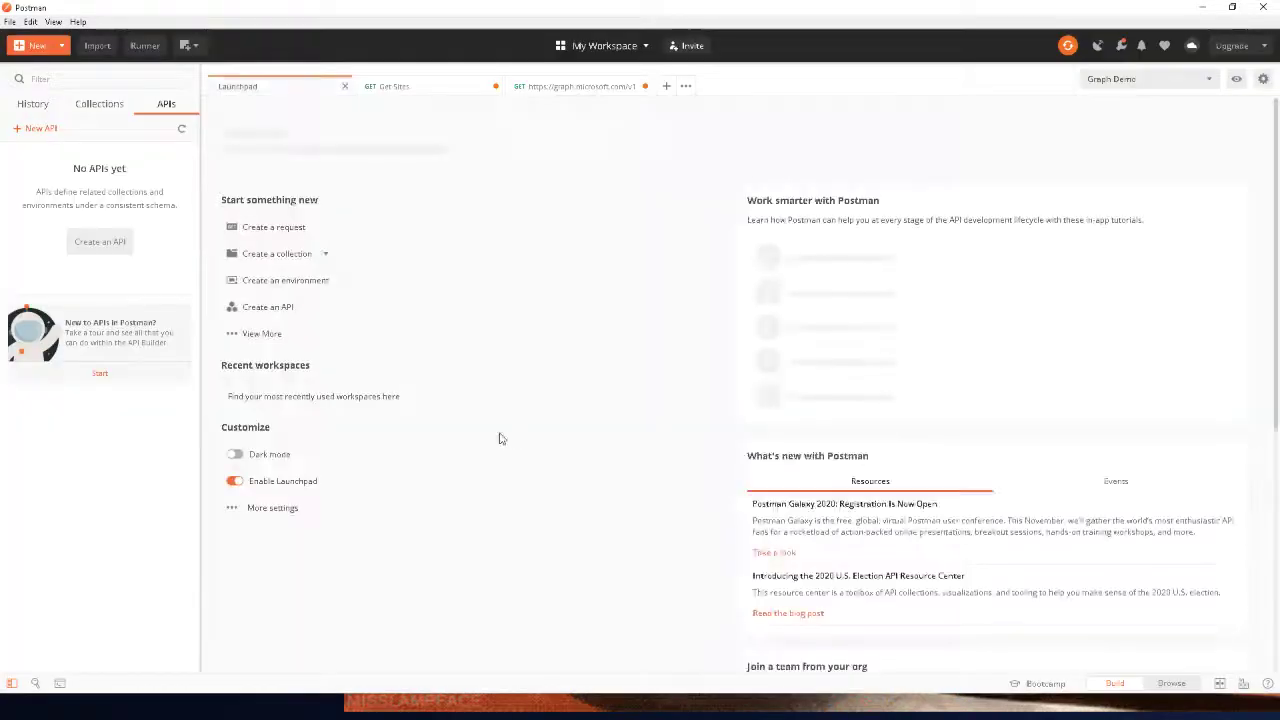
Close the Get Sites request and the remaining GET users request without saving their changes.
{"action": "left_click", "coordinate": [481, 90]}
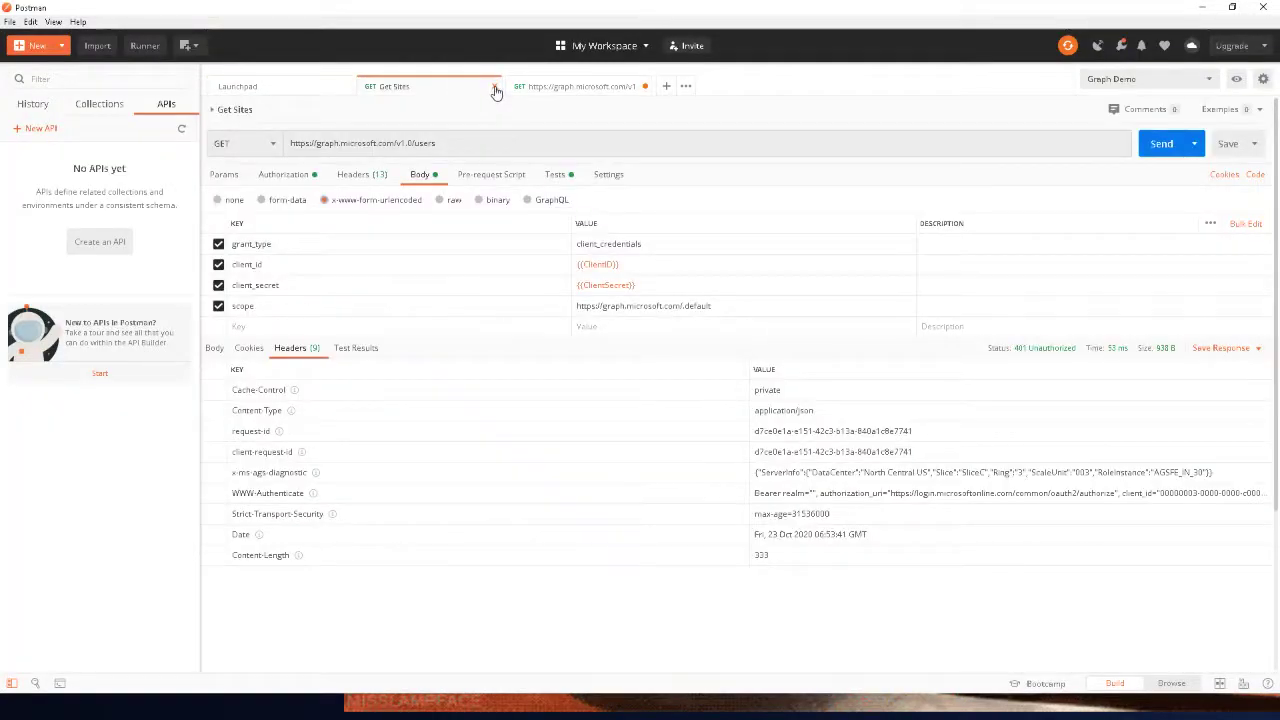
{"action": "left_click", "coordinate": [495, 87]}
{"action": "left_click", "coordinate": [529, 423]}
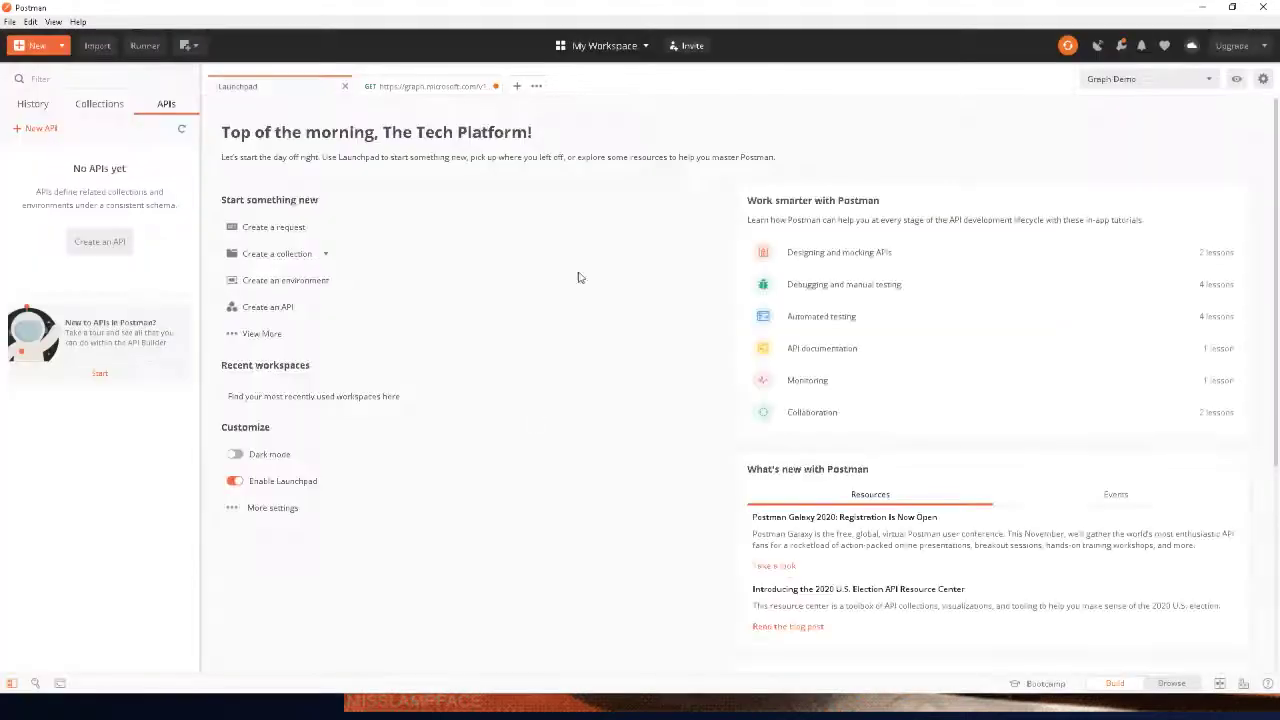
{"action": "left_click", "coordinate": [443, 88]}
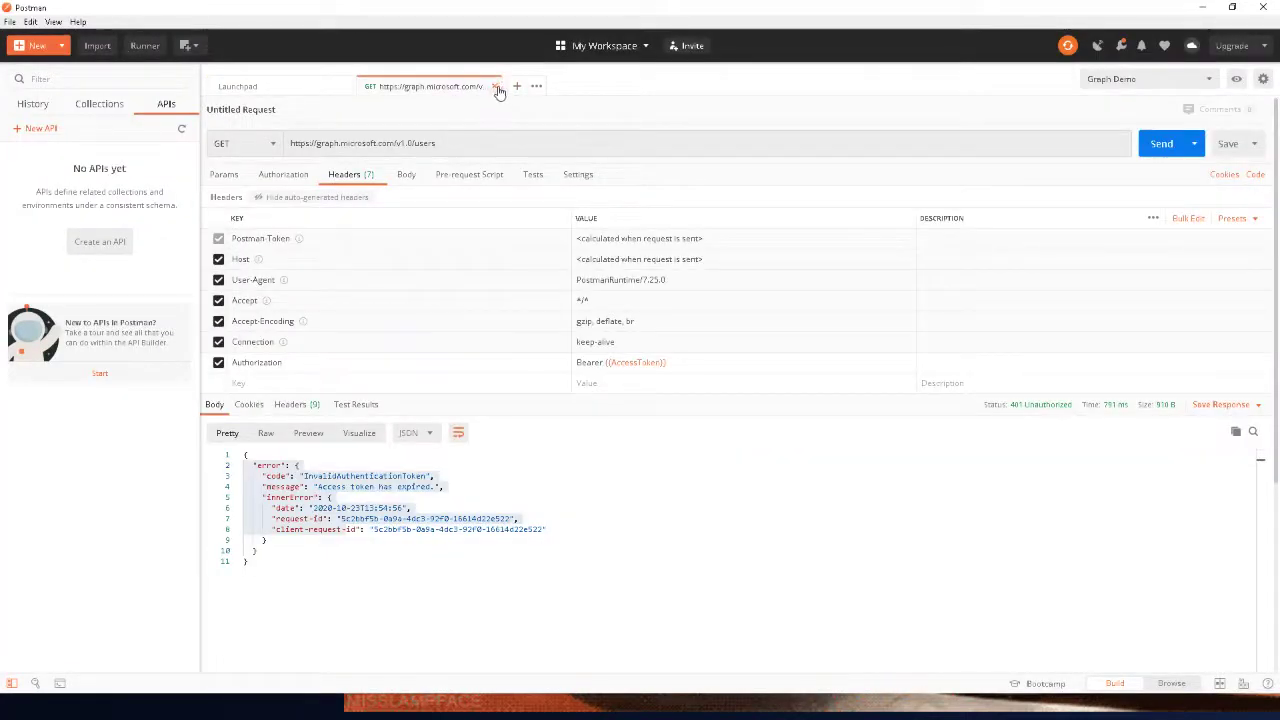
{"action": "left_click", "coordinate": [493, 87]}
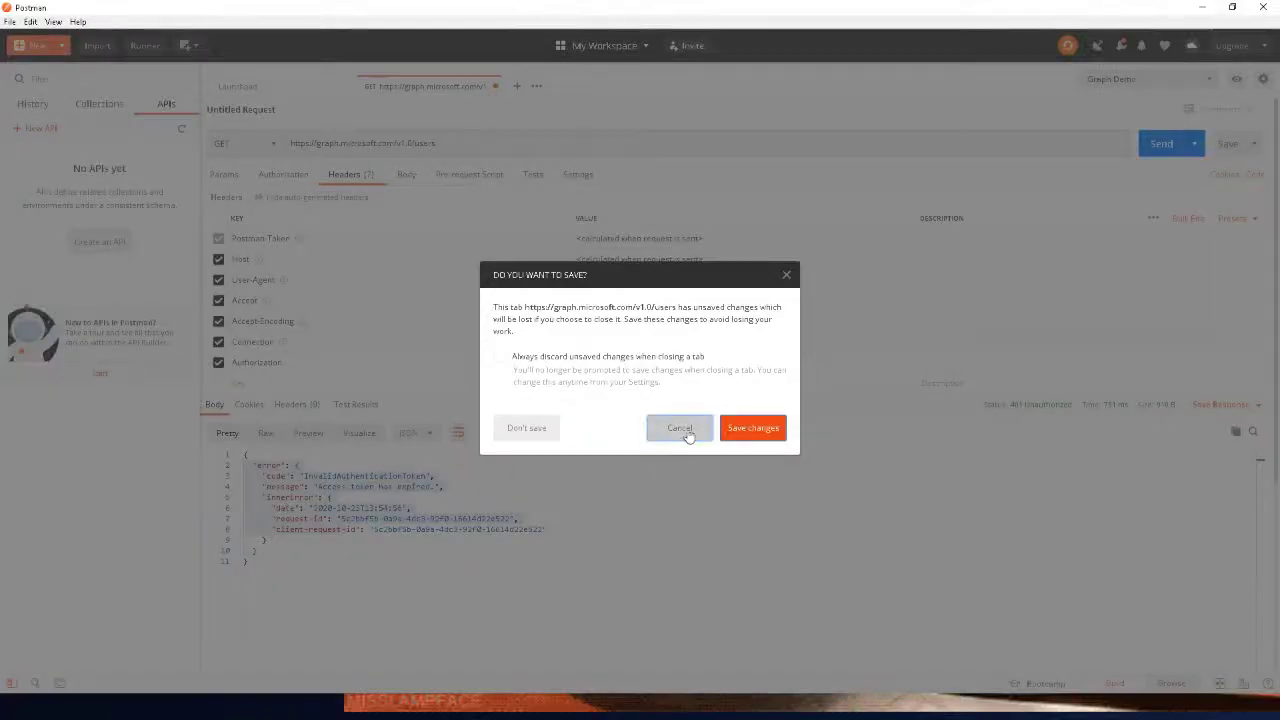
{"action": "left_click", "coordinate": [683, 428]}
{"action": "left_click", "coordinate": [493, 87]}
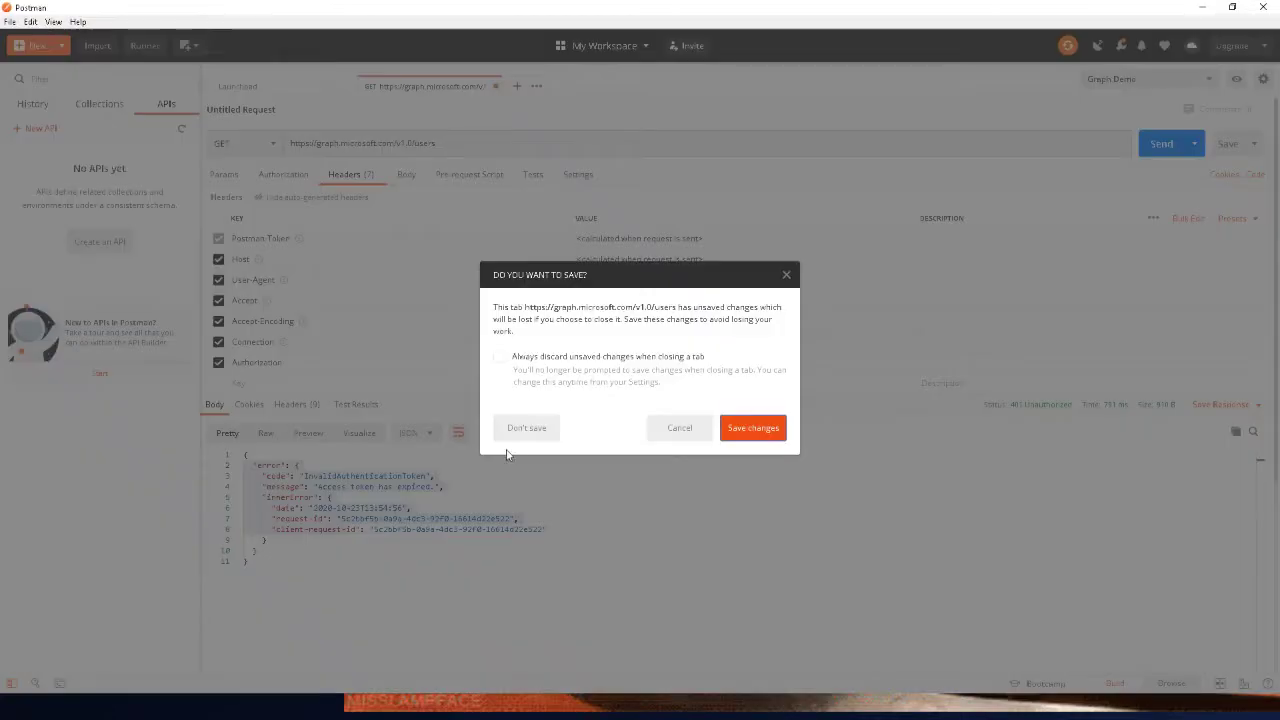
{"action": "left_click", "coordinate": [522, 430]}
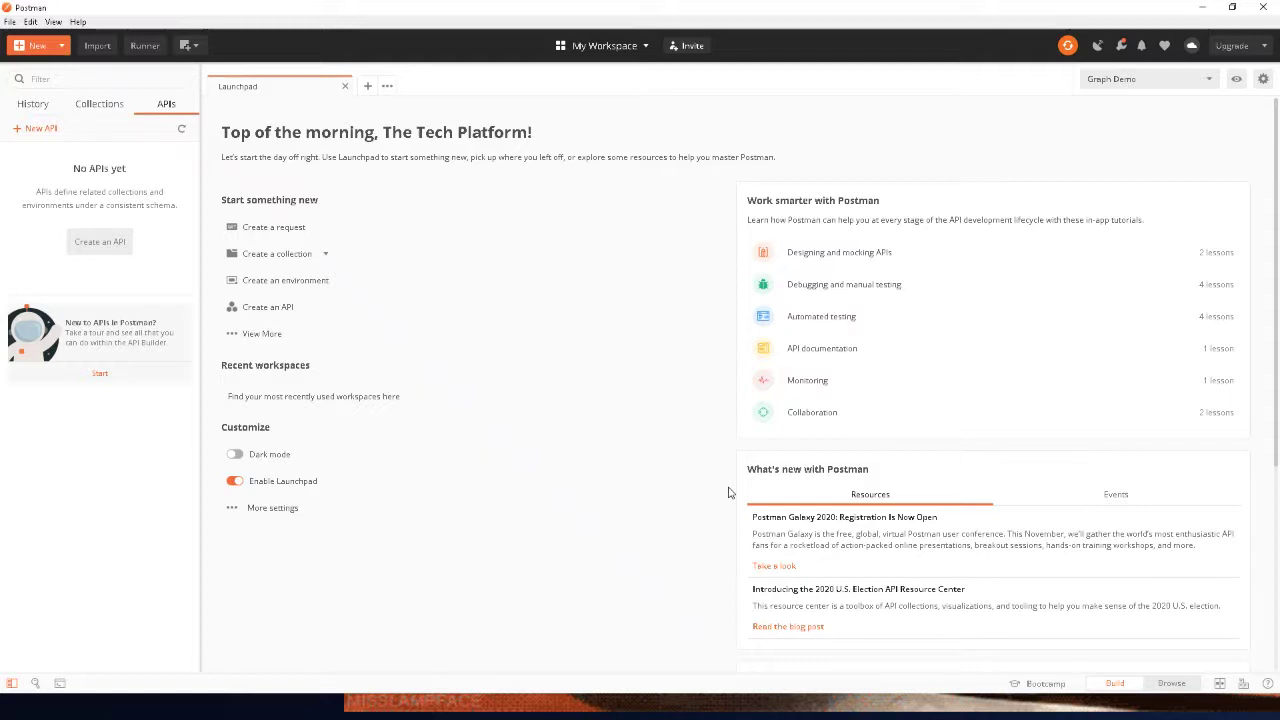
{"action": "left_click", "coordinate": [97, 48]}
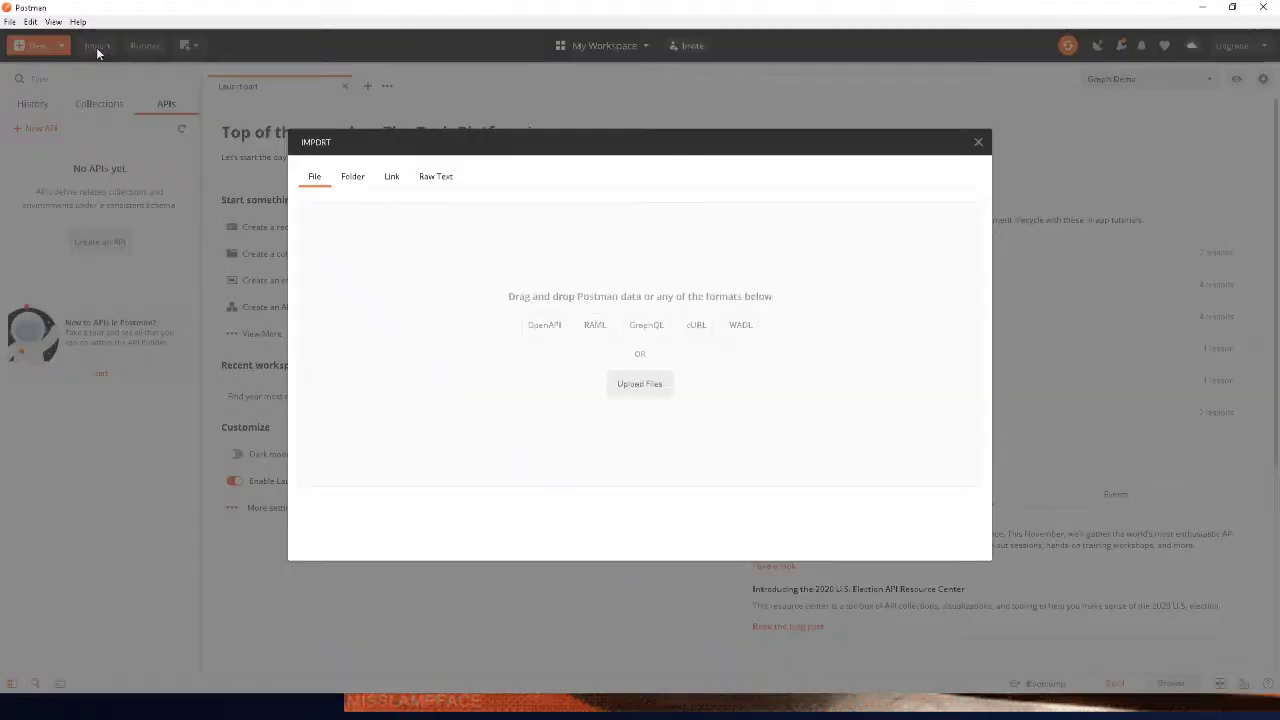
{"action": "left_click", "coordinate": [391, 178]}
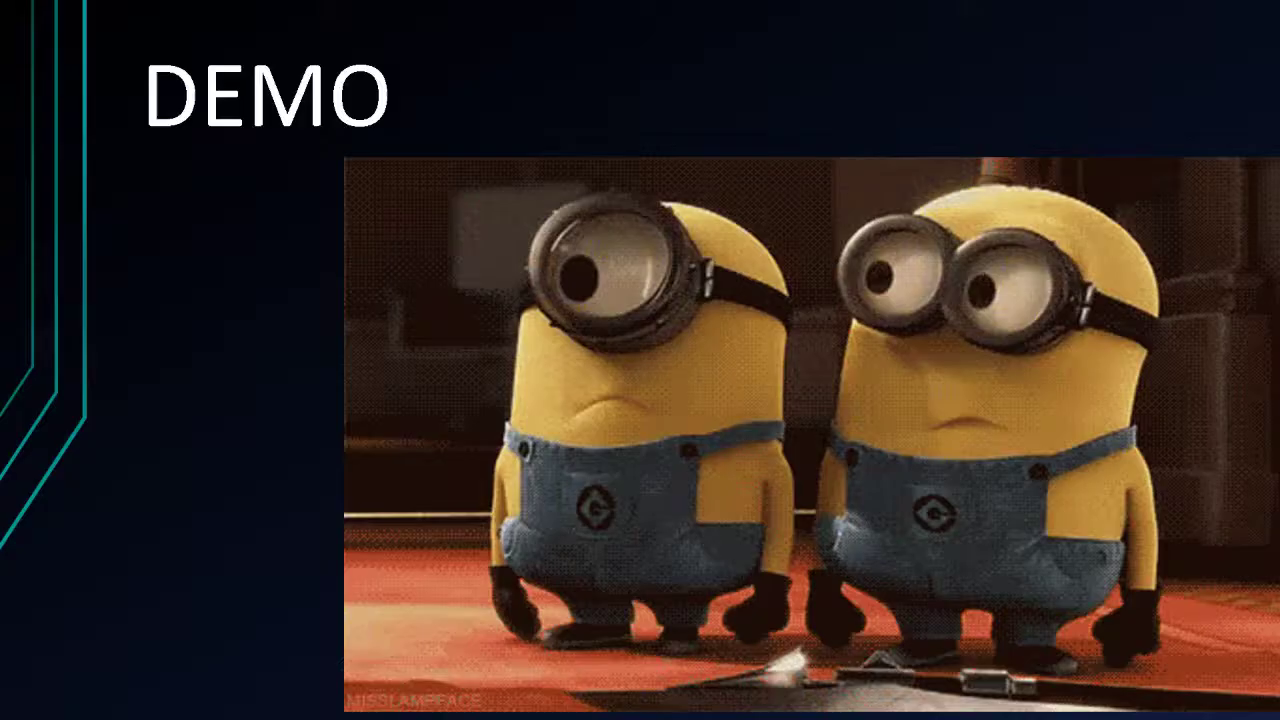
{"action": "key", "text": "Right"}
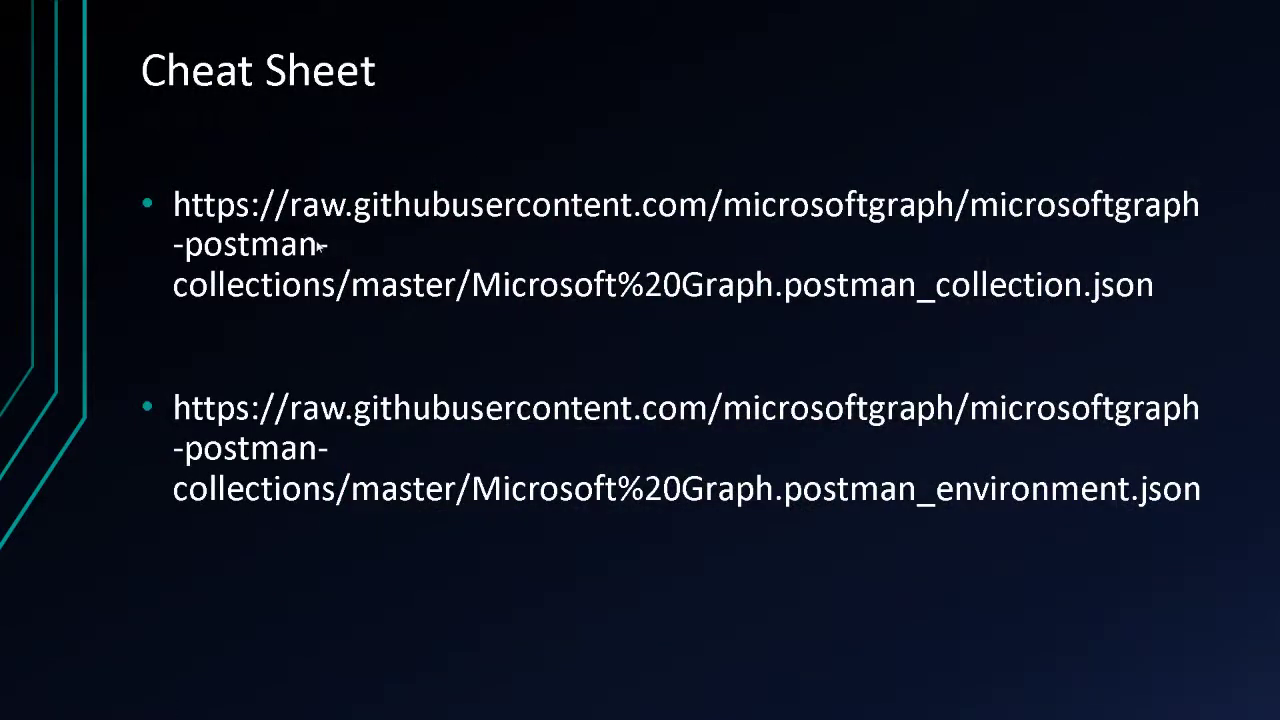
{"action": "key", "text": "Right"}
{"action": "key", "text": "Left"}
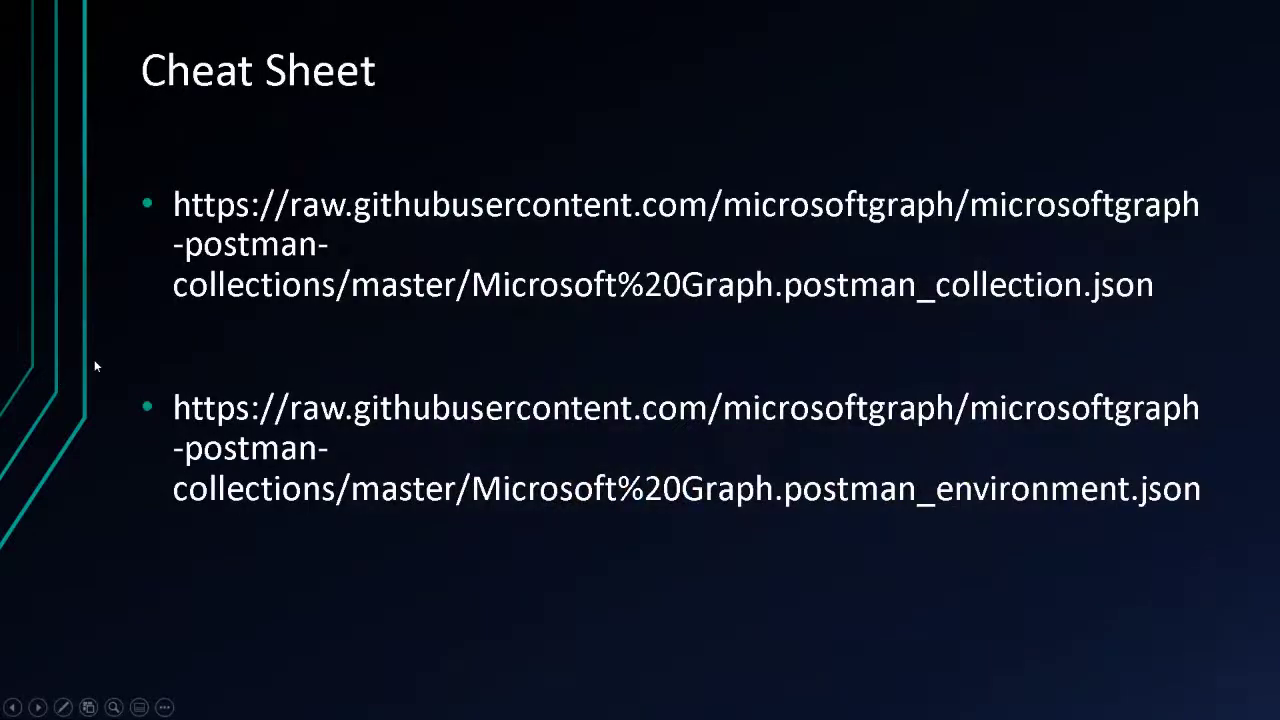
{"action": "key", "text": "alt+Tab"}
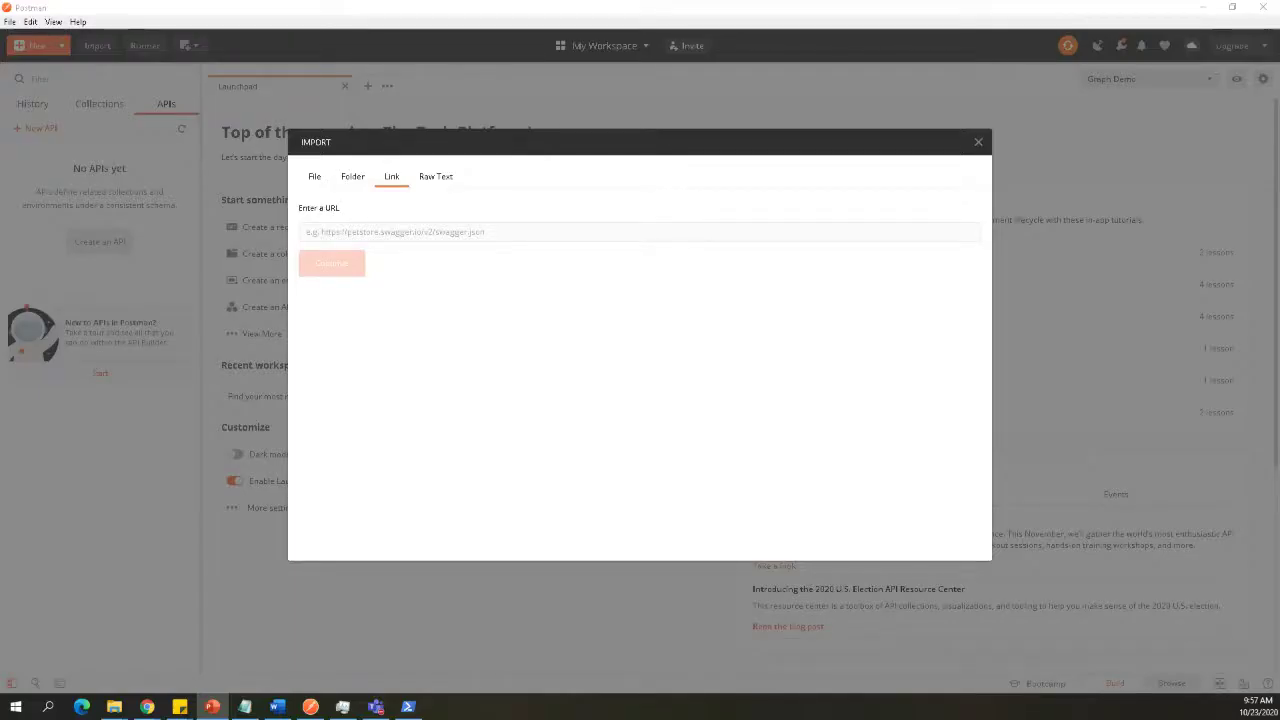
{"action": "left_click", "coordinate": [372, 232]}
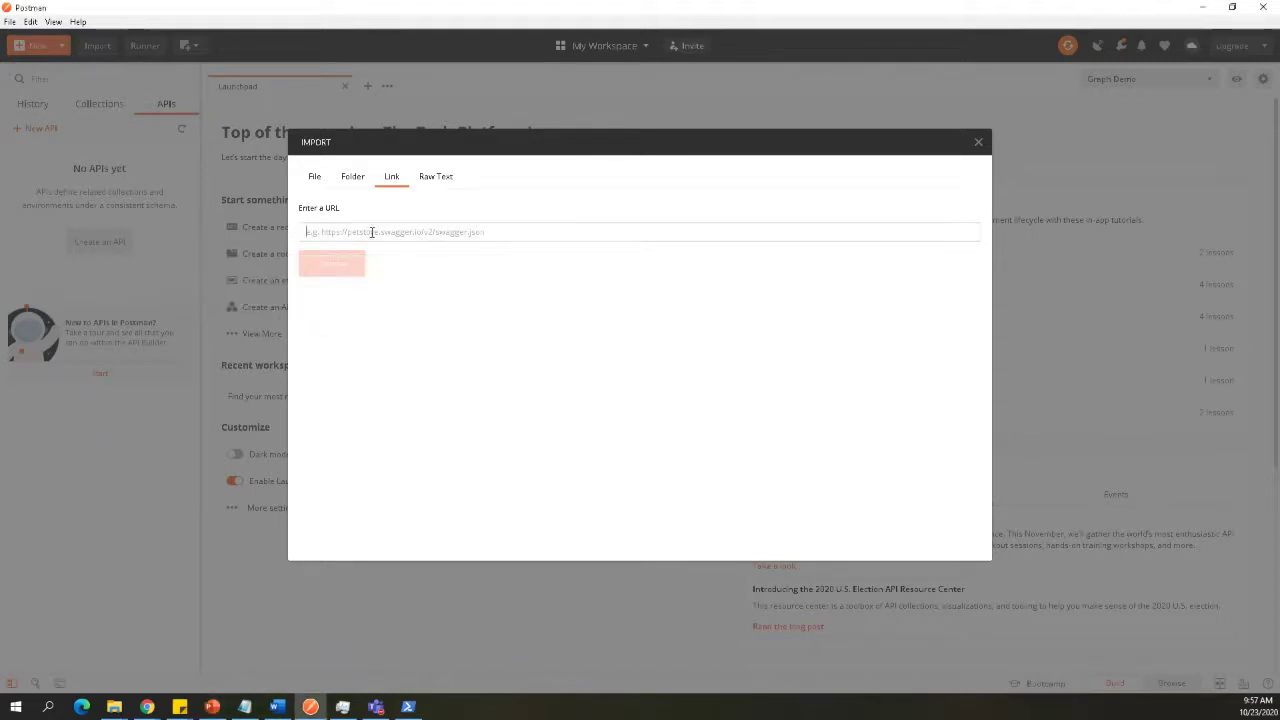
{"action": "type", "text": "https://raw.githubusercontent.com/microsoftgraph/microsoftgraph-postman-collections/master/Microsoft%20Graph.postman_collection.json"}
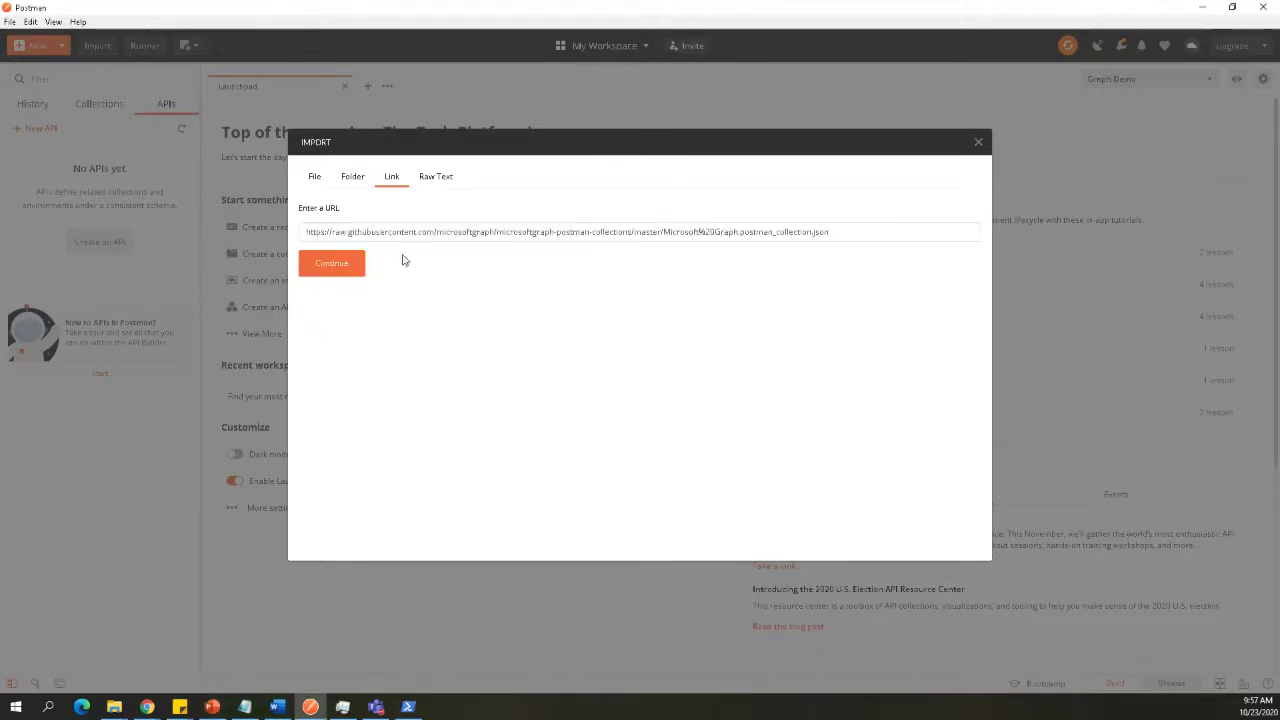
{"action": "left_click", "coordinate": [332, 265]}
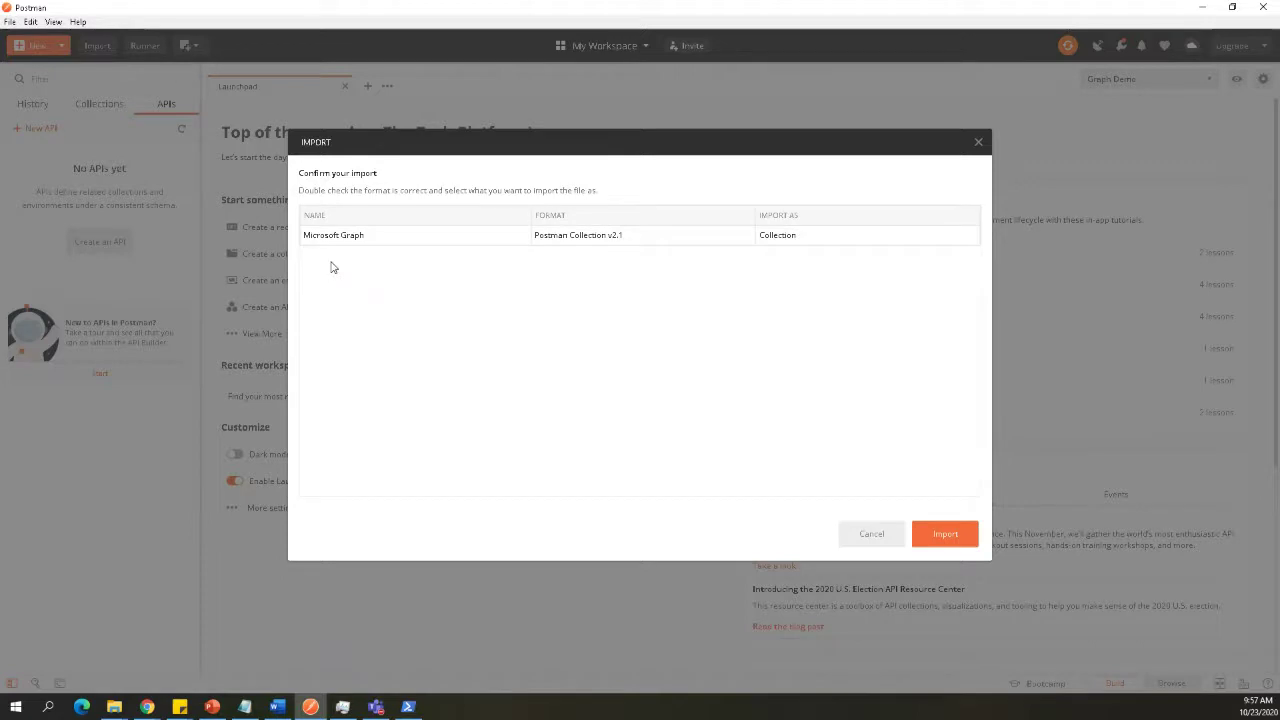
{"action": "left_click", "coordinate": [943, 533]}
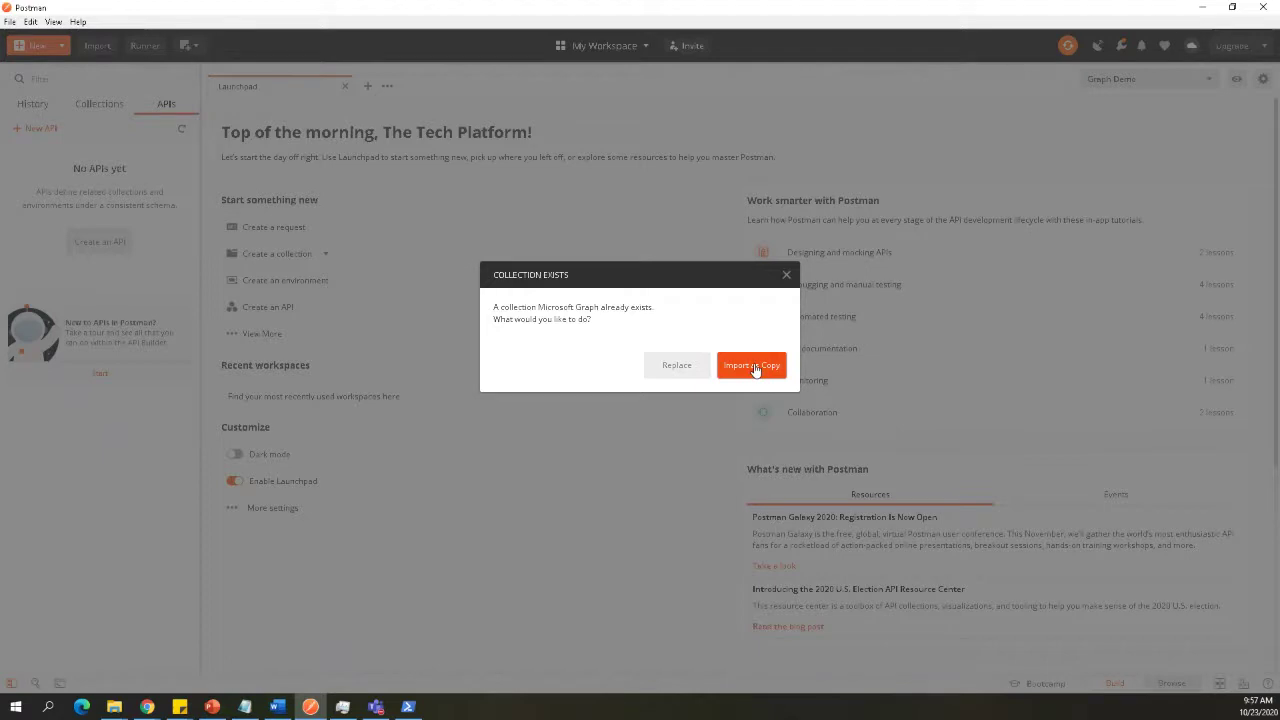
{"action": "left_click", "coordinate": [696, 368]}
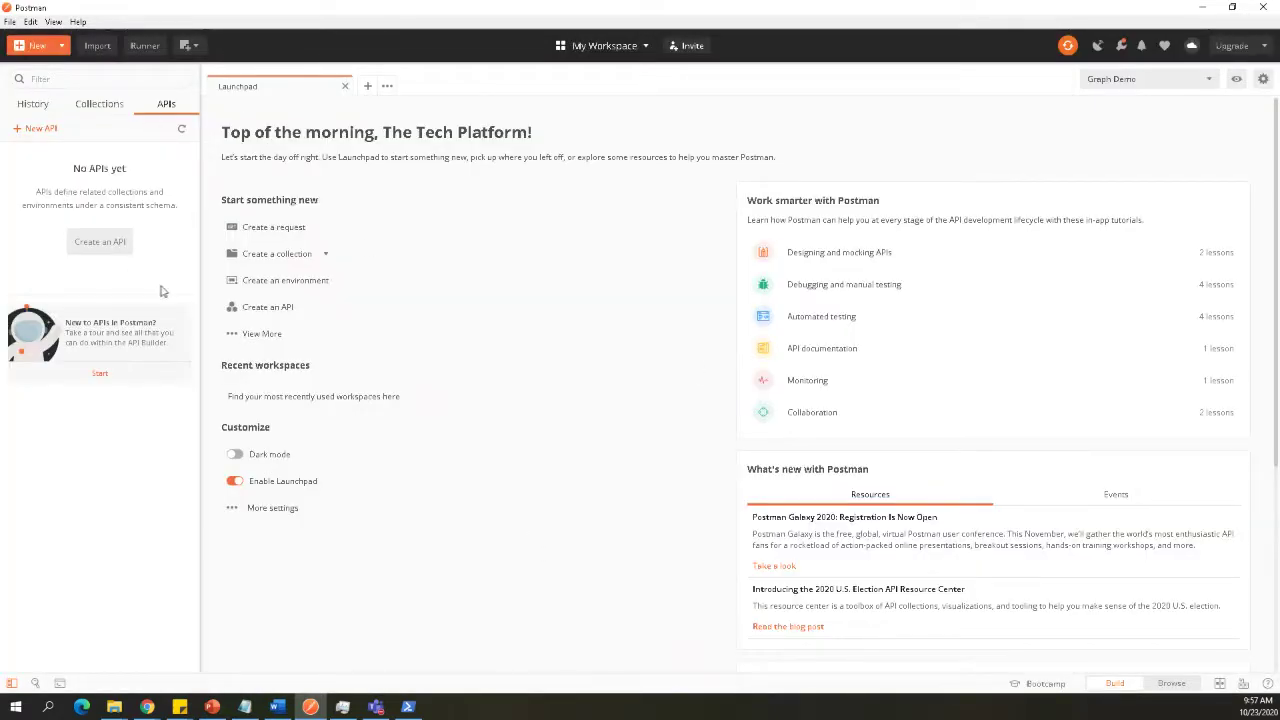
{"action": "key", "text": "alt+Tab"}
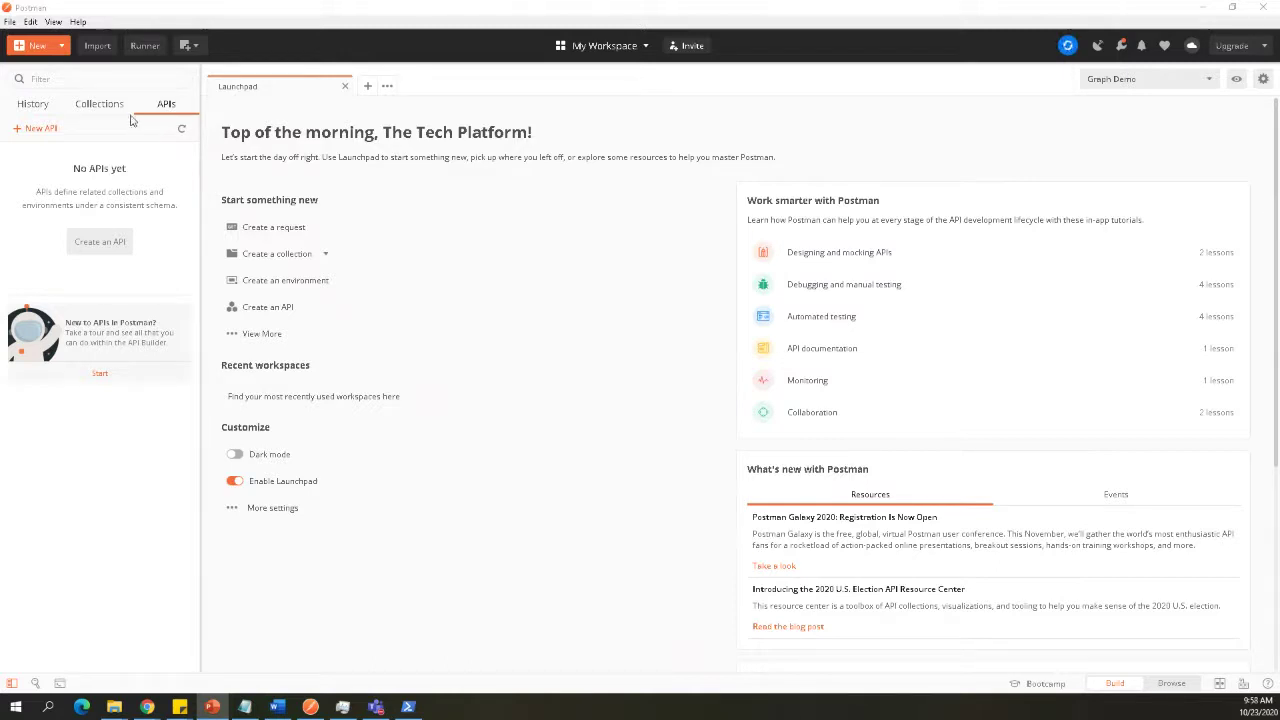
{"action": "left_click", "coordinate": [96, 46]}
{"action": "left_click", "coordinate": [391, 177]}
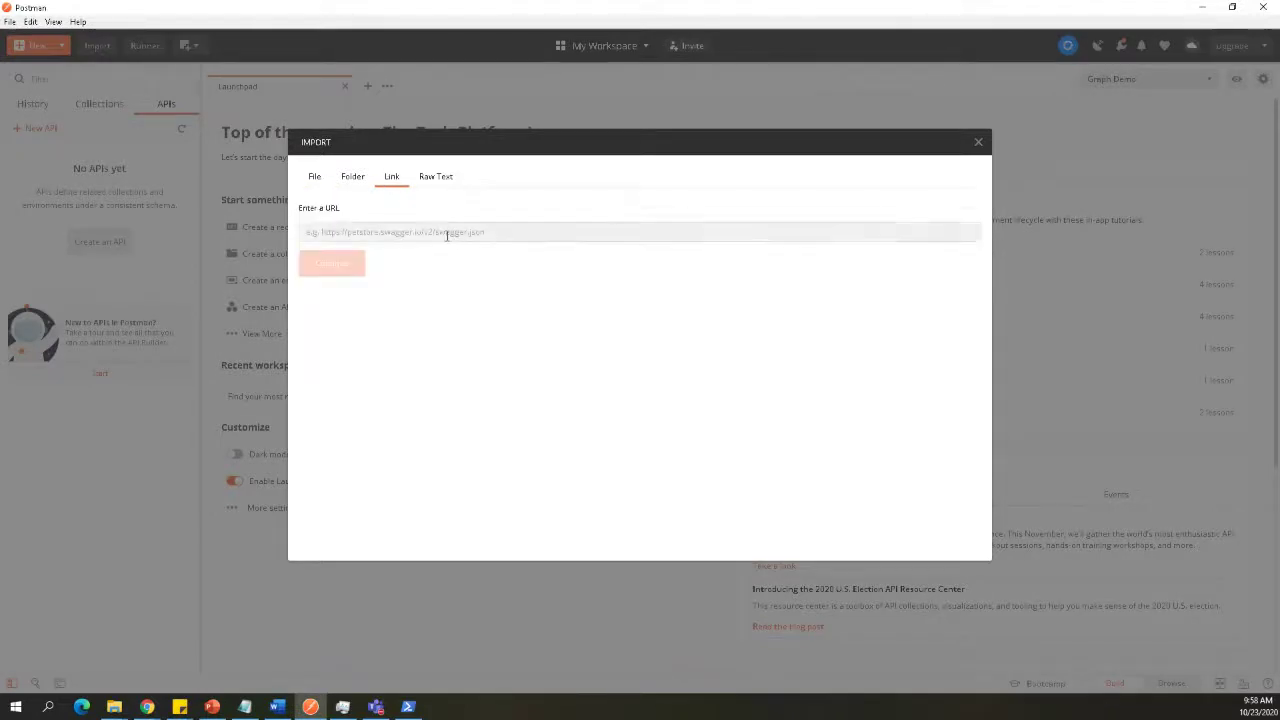
{"action": "key", "text": "ctrl+v"}
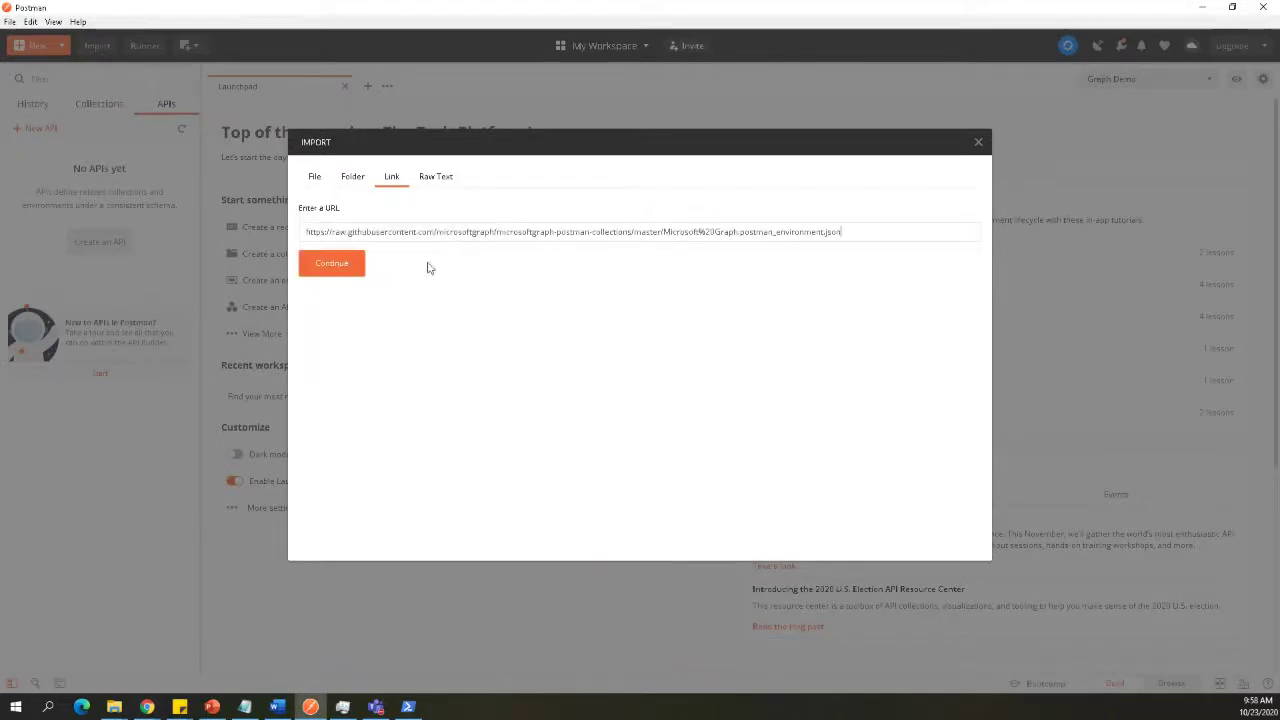
{"action": "left_click", "coordinate": [357, 263]}
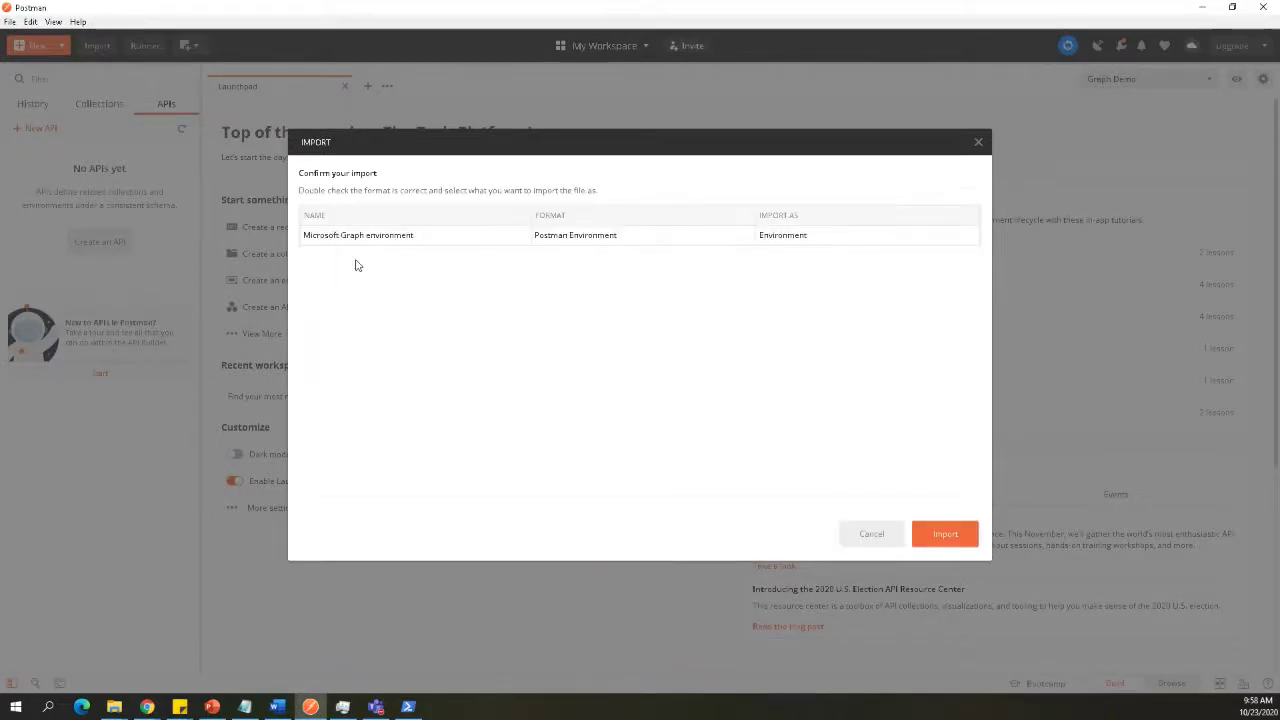
{"action": "left_click", "coordinate": [943, 538]}
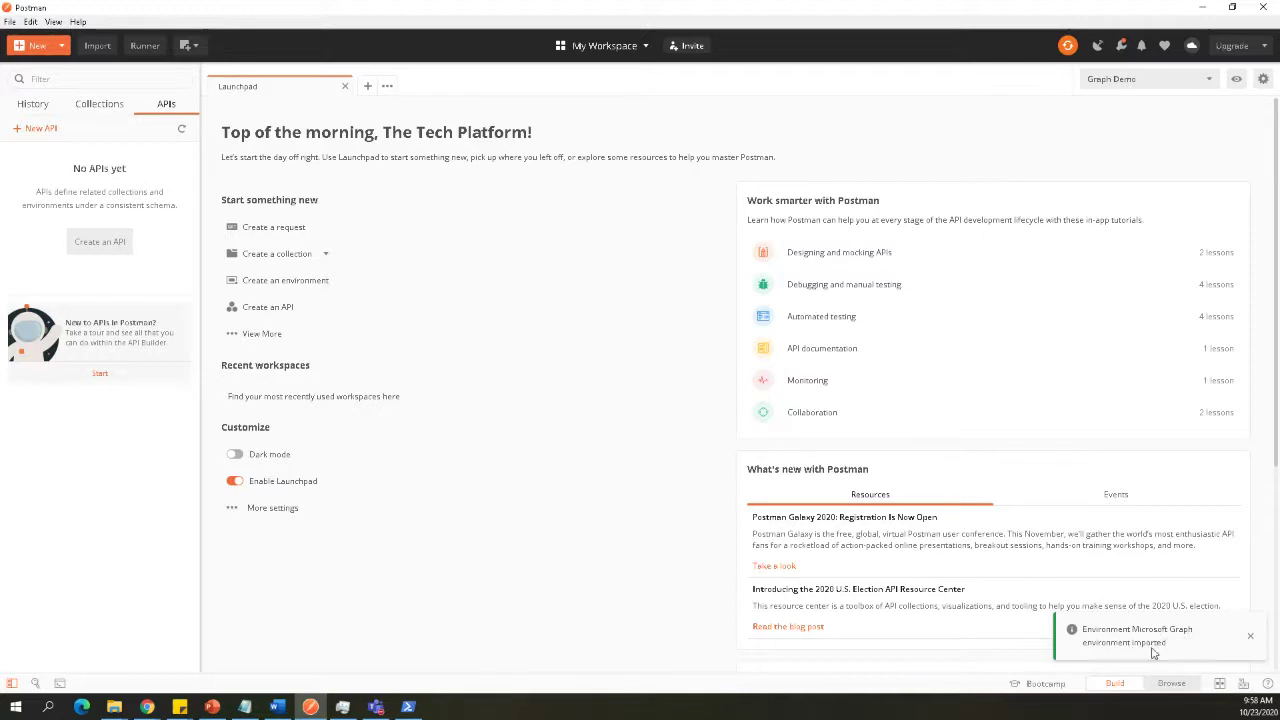
Make Microsoft Graph environment the active environment and open the quick look at its variables.
{"action": "left_click", "coordinate": [1210, 83]}
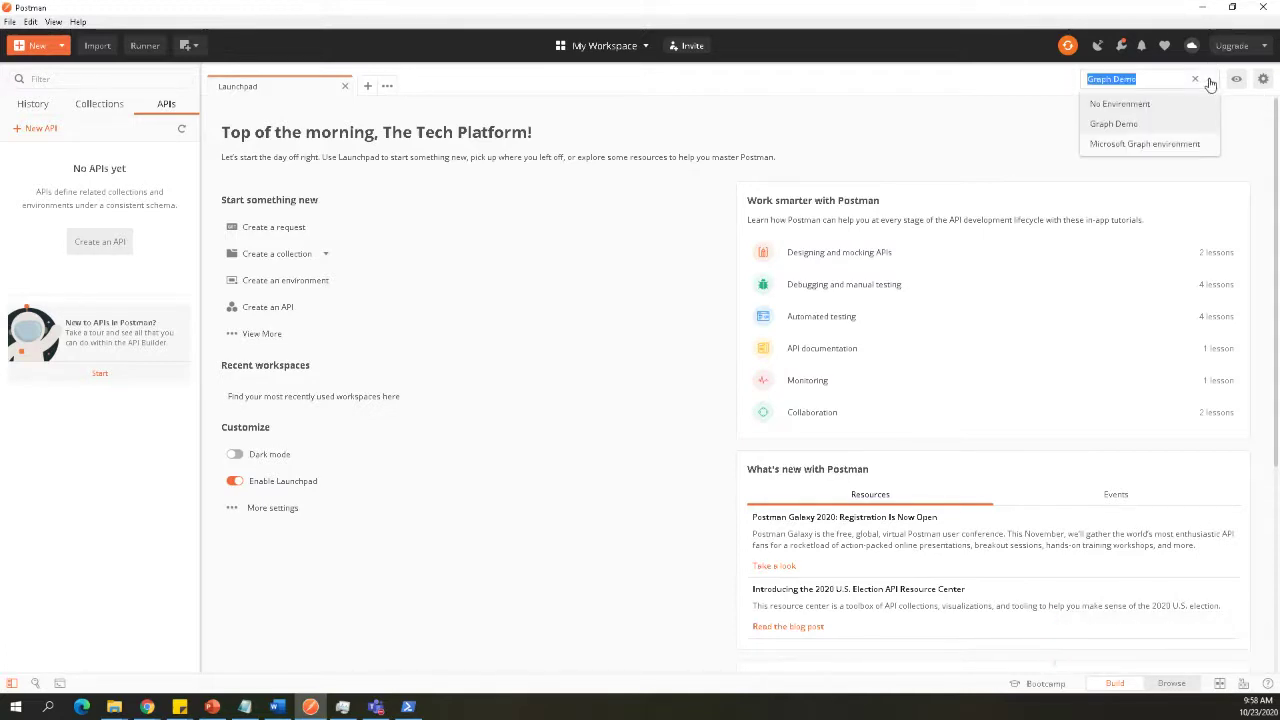
{"action": "left_click", "coordinate": [1144, 146]}
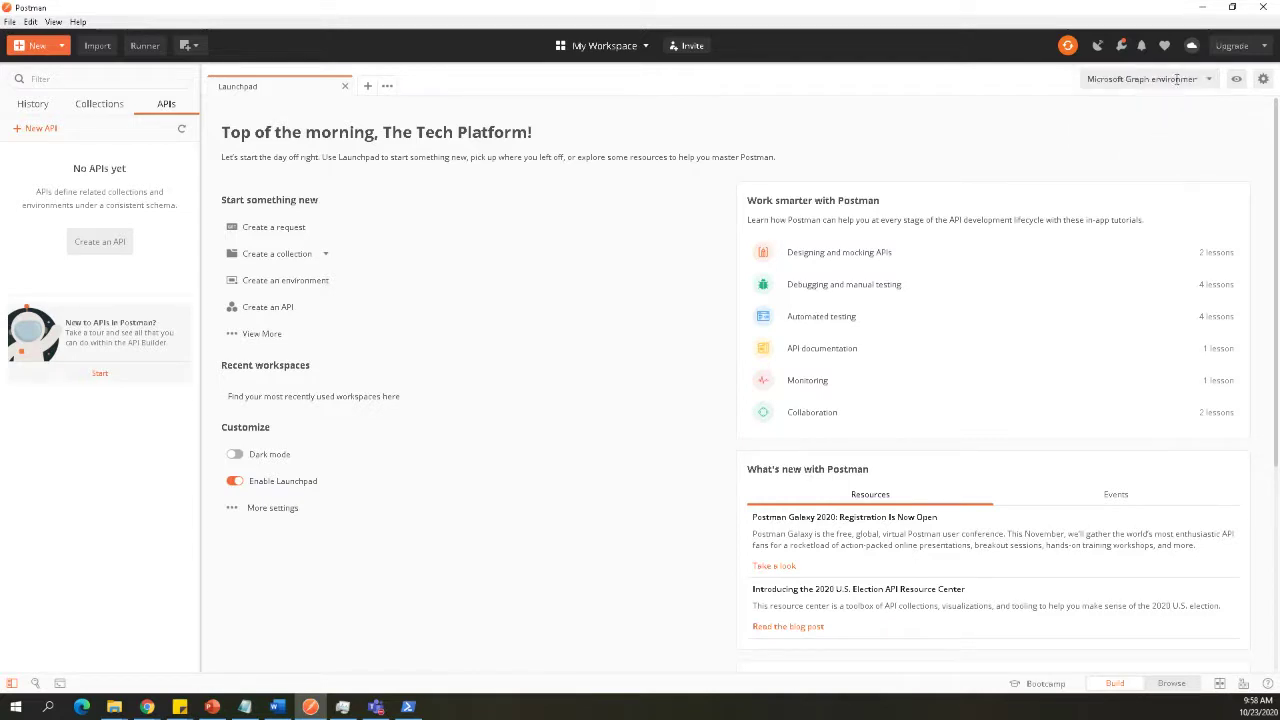
{"action": "left_click", "coordinate": [1236, 80]}
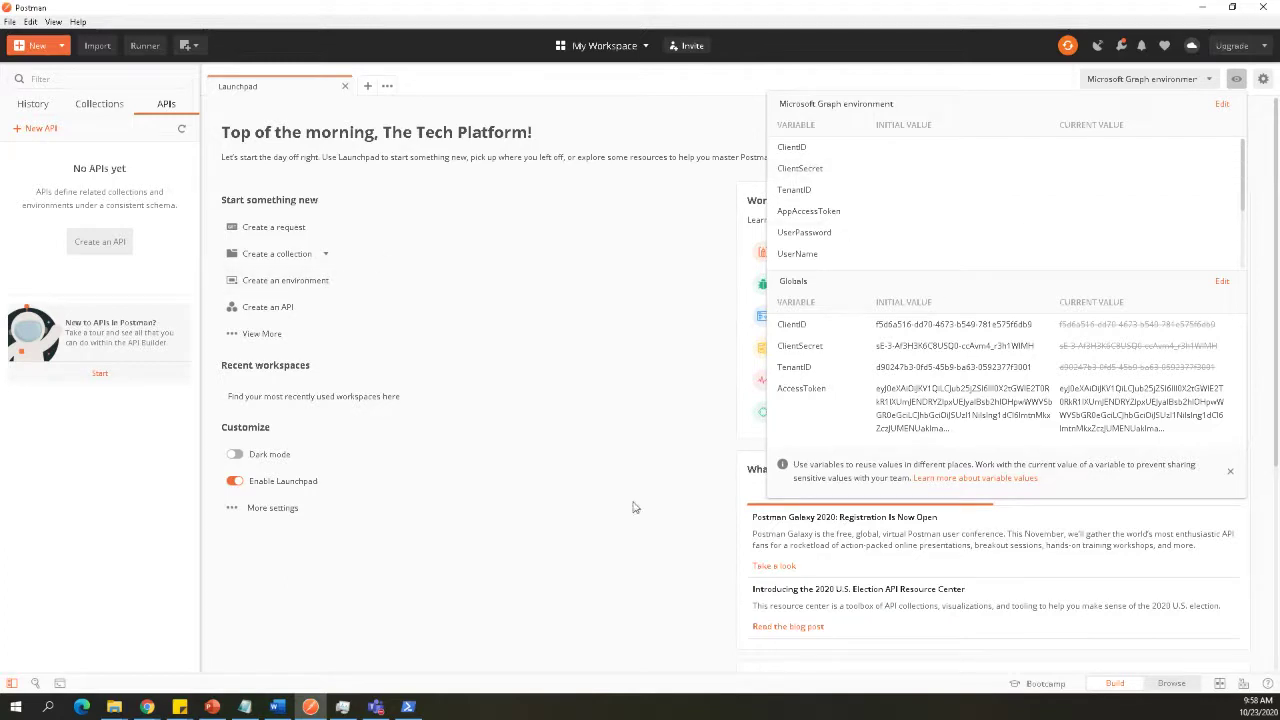
Switch to Chrome and open the Azure portal at portal.azure.com in a new tab.
{"action": "left_click", "coordinate": [1203, 10]}
{"action": "mouse_move", "coordinate": [147, 707]}
{"action": "left_click", "coordinate": [220, 650]}
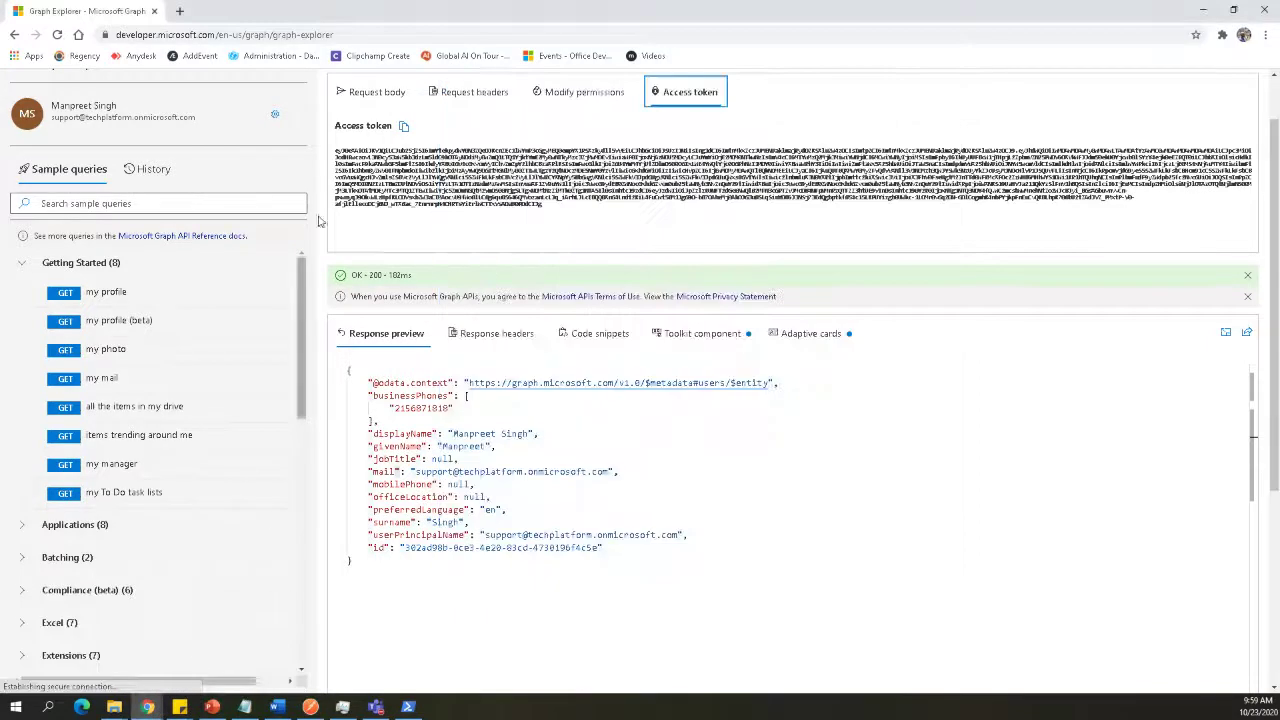
{"action": "left_click", "coordinate": [179, 11]}
{"action": "type", "text": "p"}
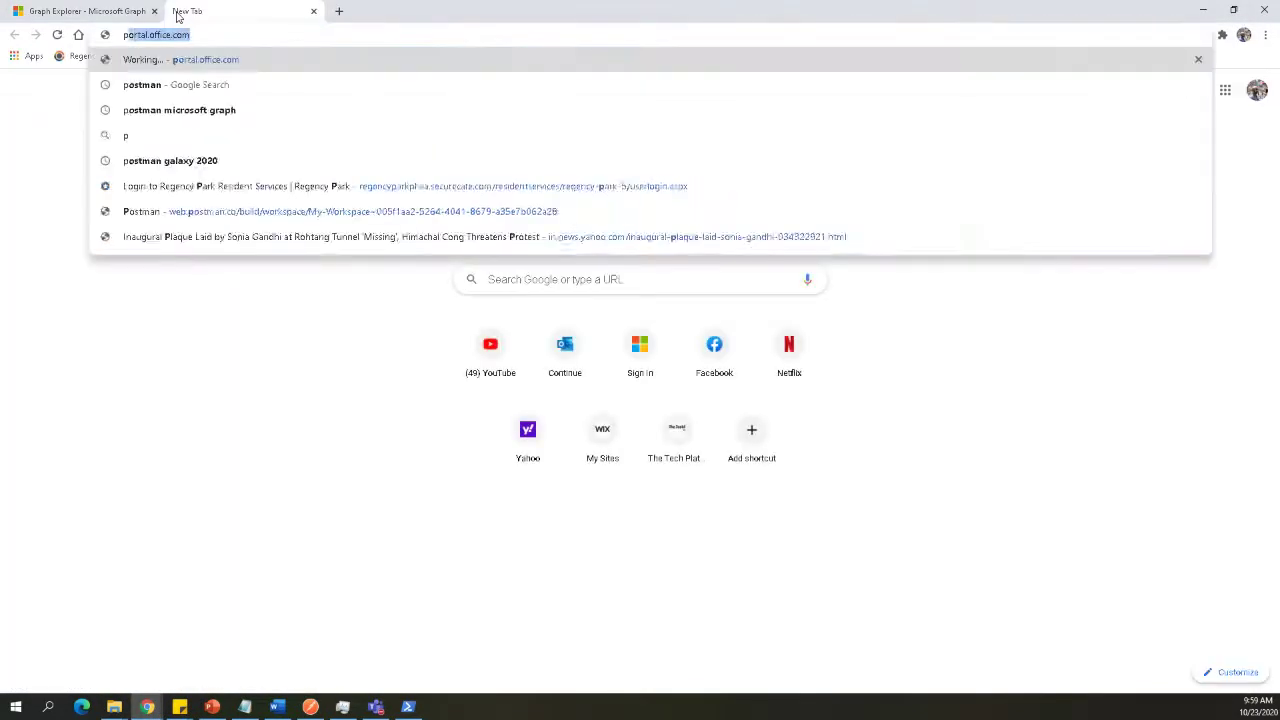
{"action": "type", "text": "or"}
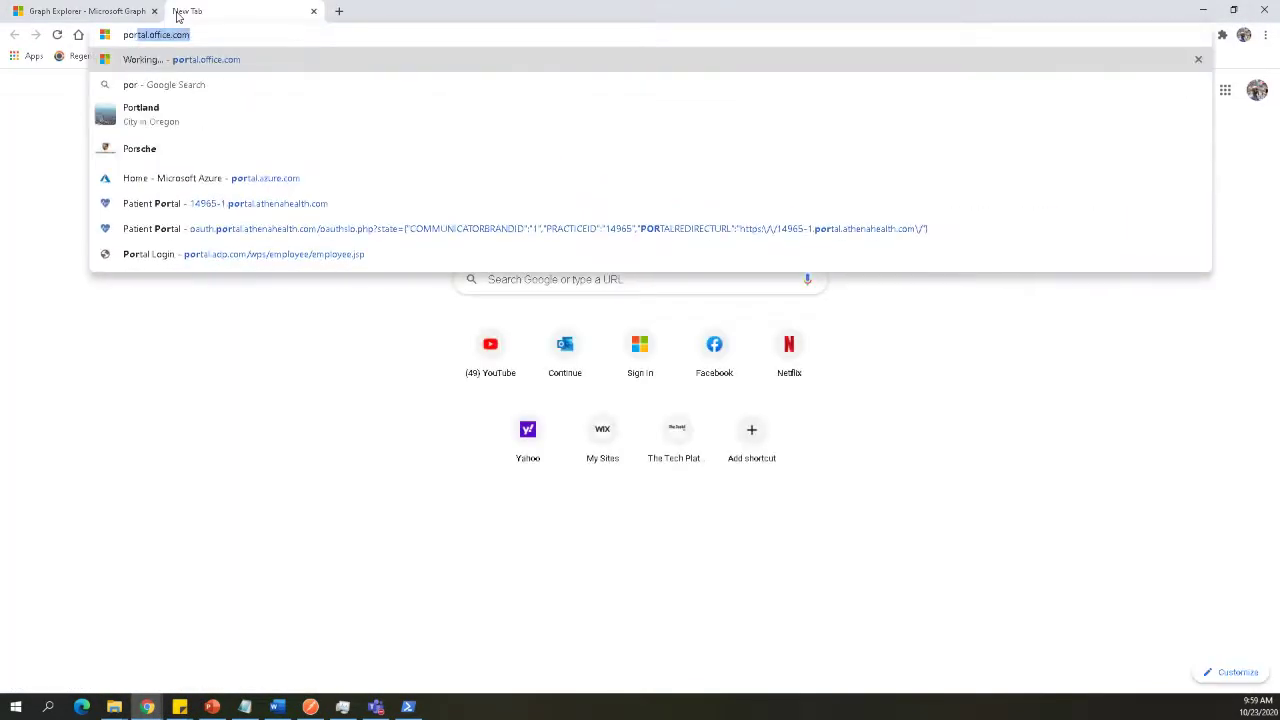
{"action": "type", "text": "tal.azure"}
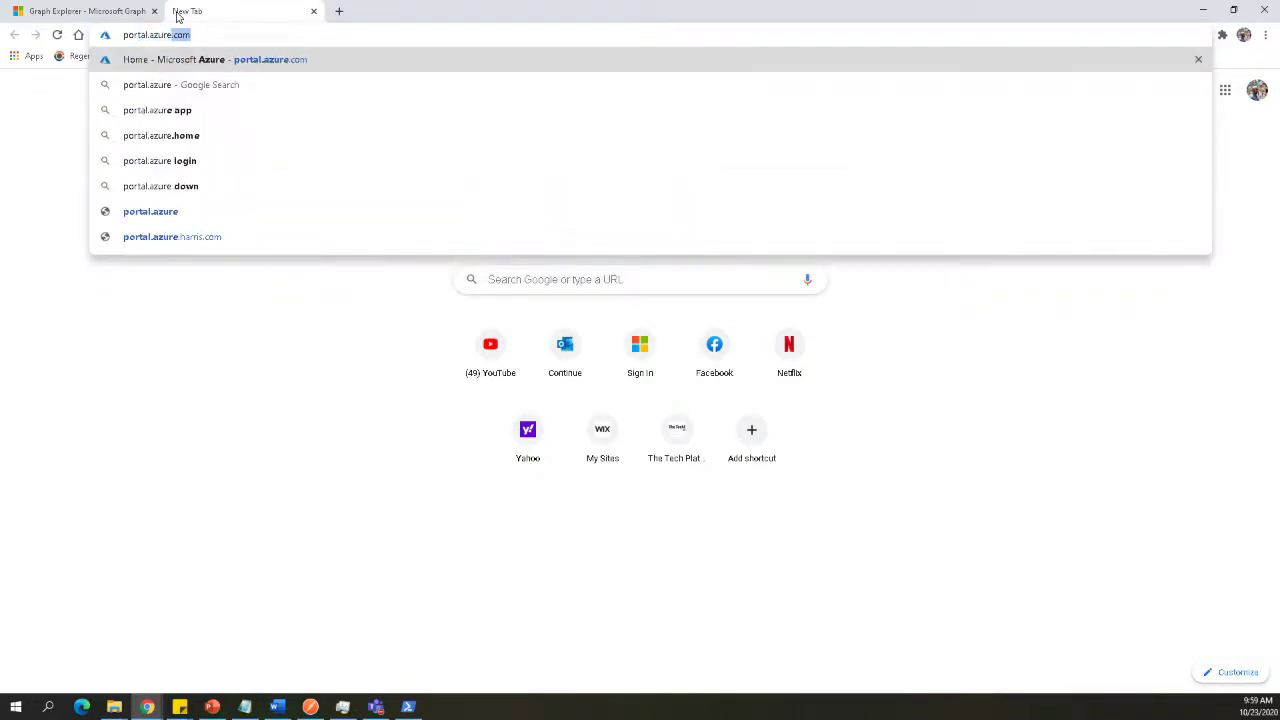
{"action": "key", "text": "Return"}
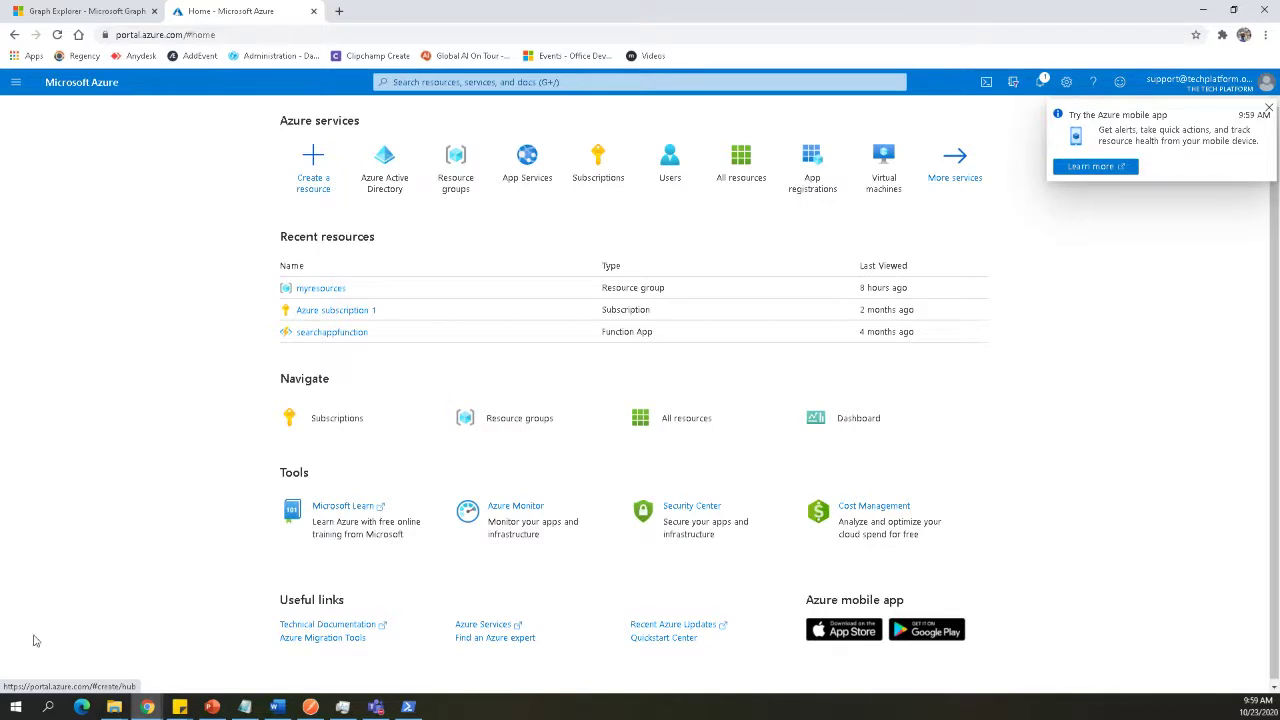
{"action": "left_click", "coordinate": [506, 182]}
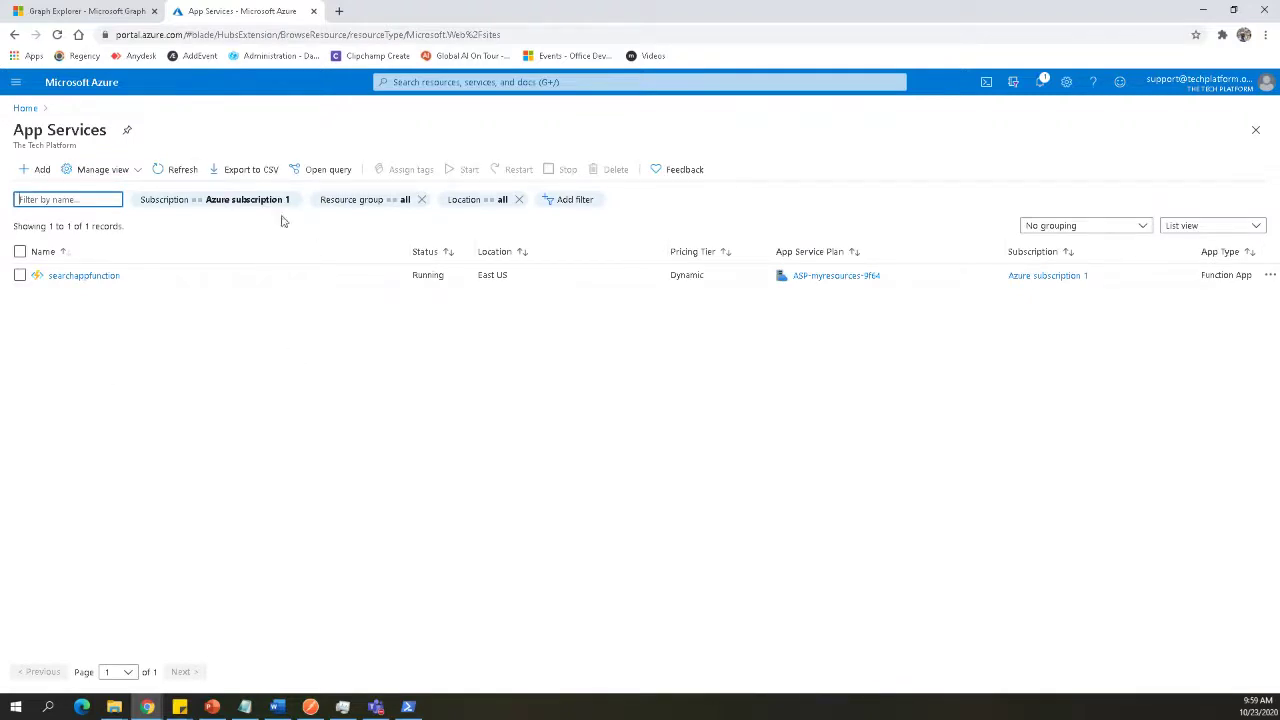
{"action": "left_click", "coordinate": [25, 108]}
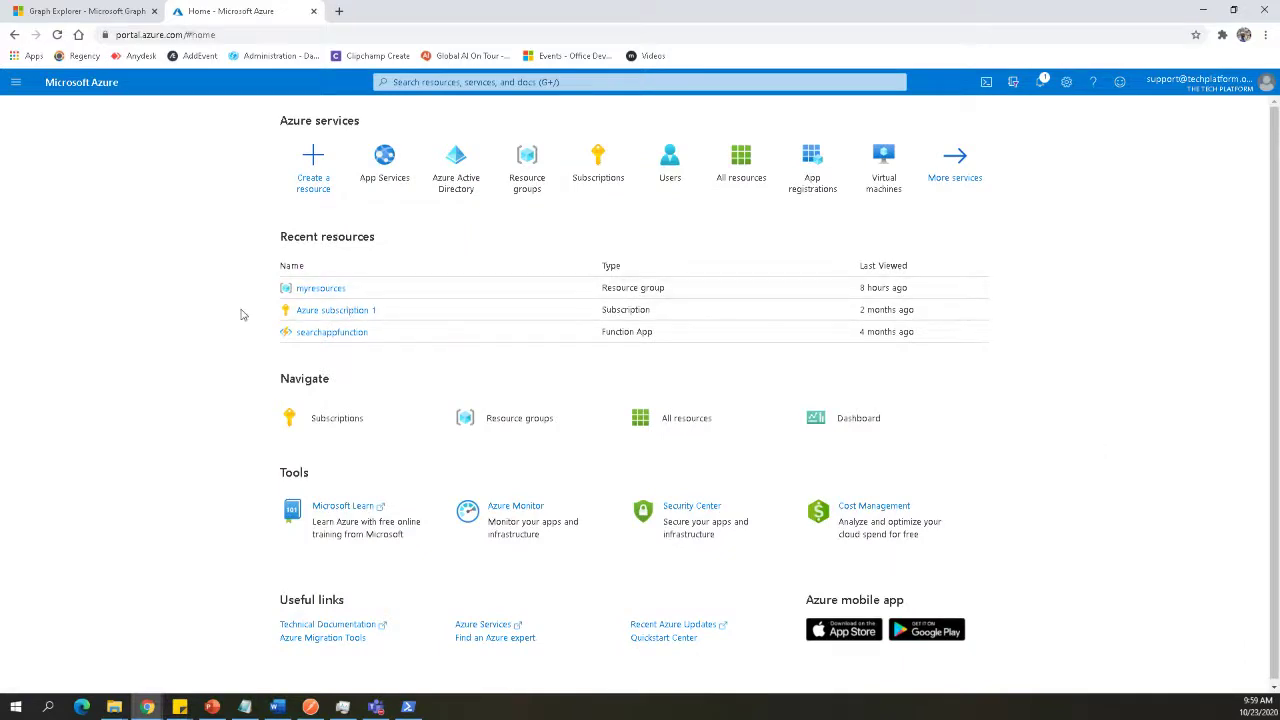
{"action": "left_click", "coordinate": [307, 292]}
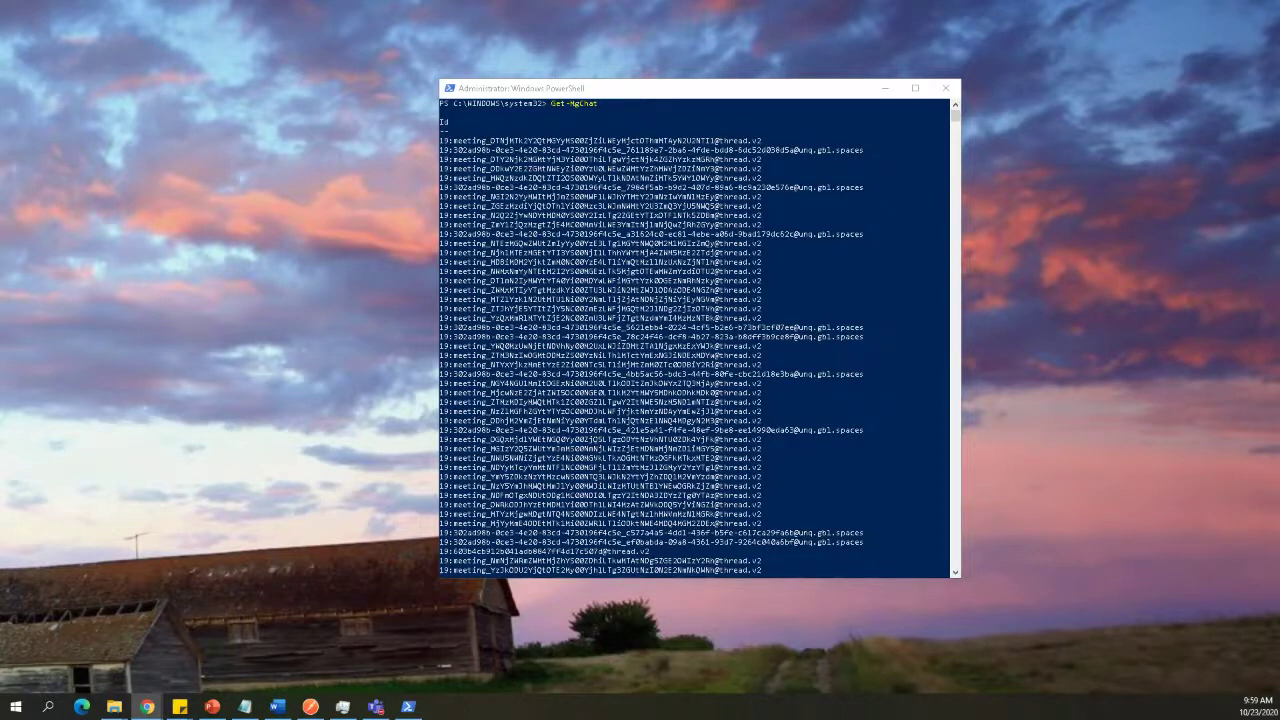
{"action": "key", "text": "alt+Tab"}
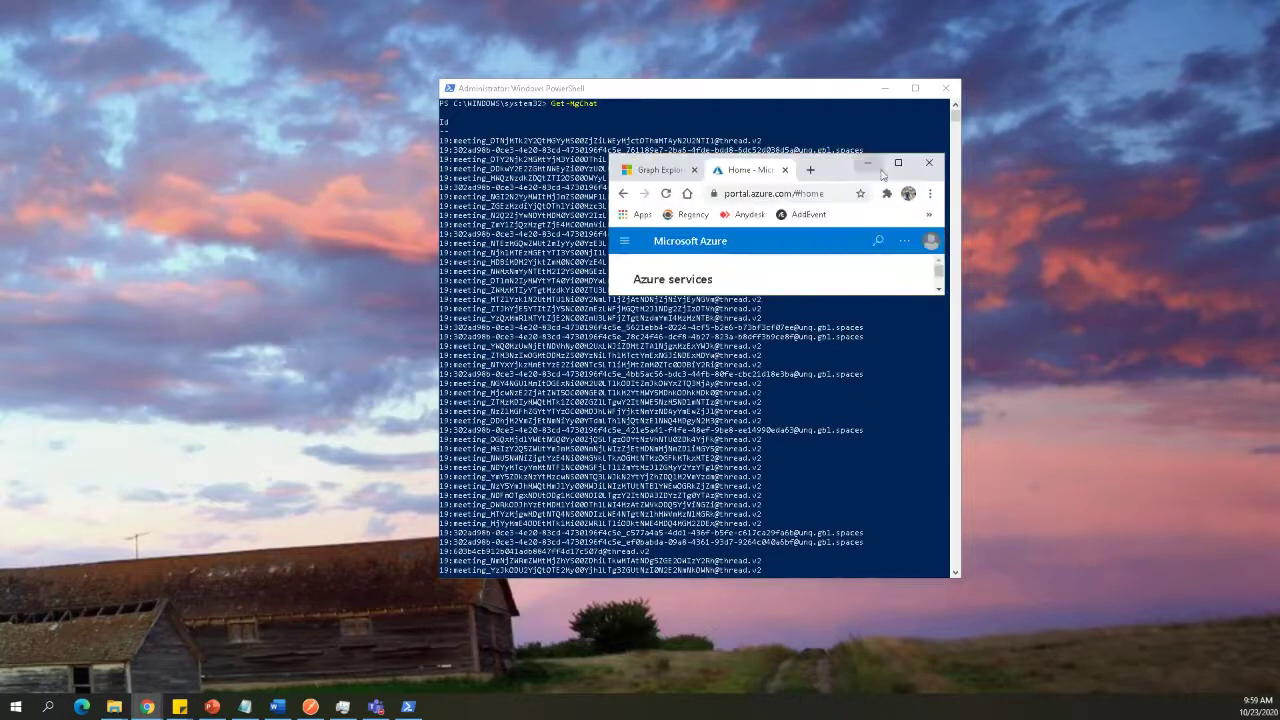
{"action": "double_click", "coordinate": [853, 162]}
Open the Certificates & secrets page of the GraphDemo app registration.
{"action": "left_click", "coordinate": [813, 178]}
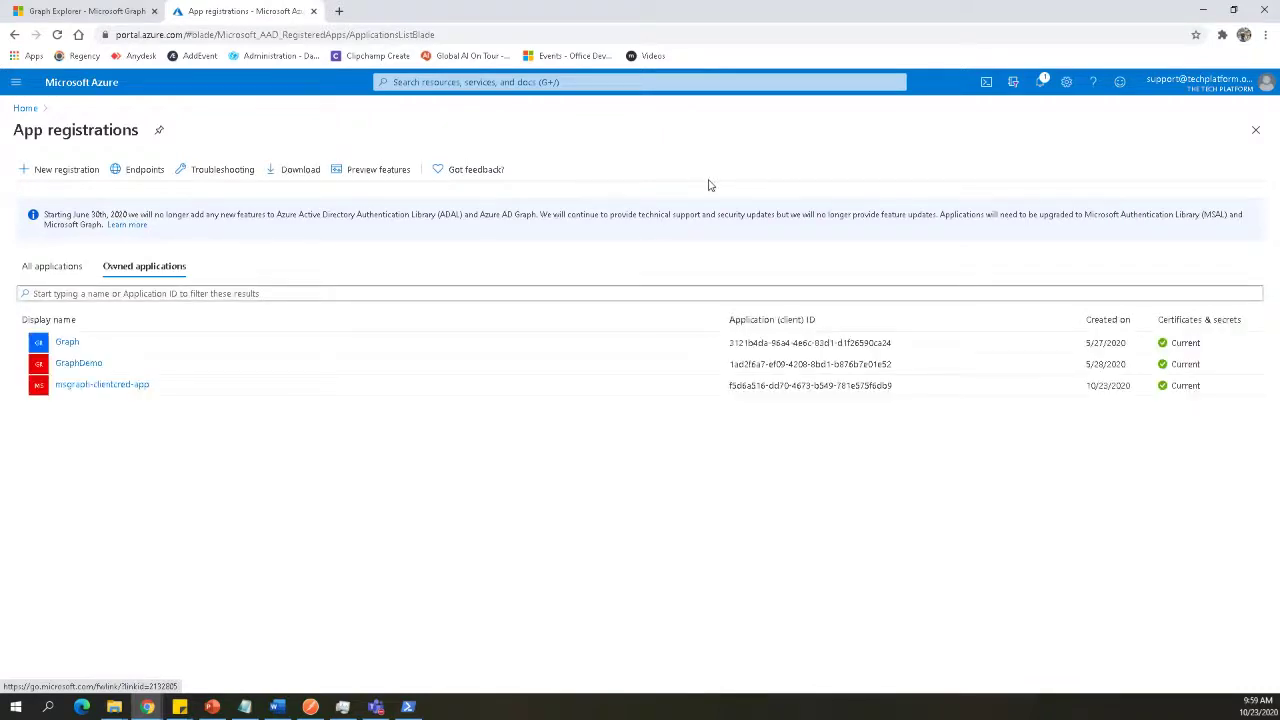
{"action": "left_click", "coordinate": [89, 366]}
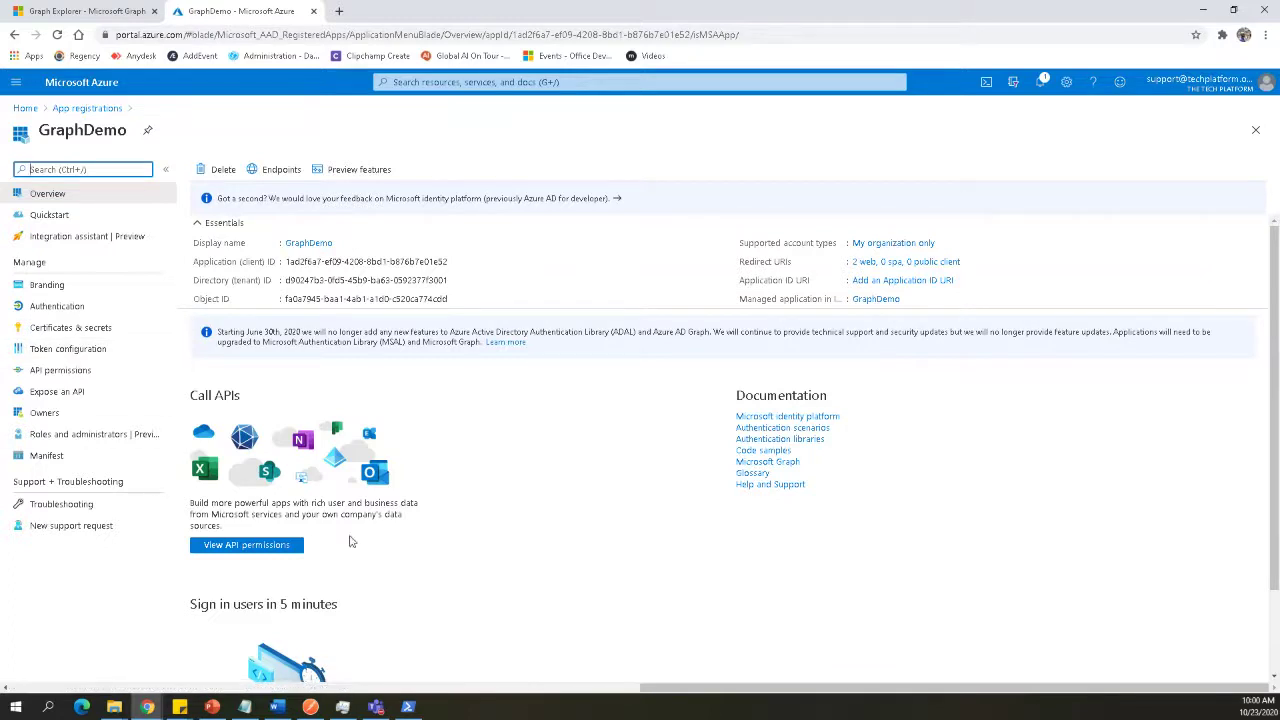
{"action": "left_click", "coordinate": [66, 333]}
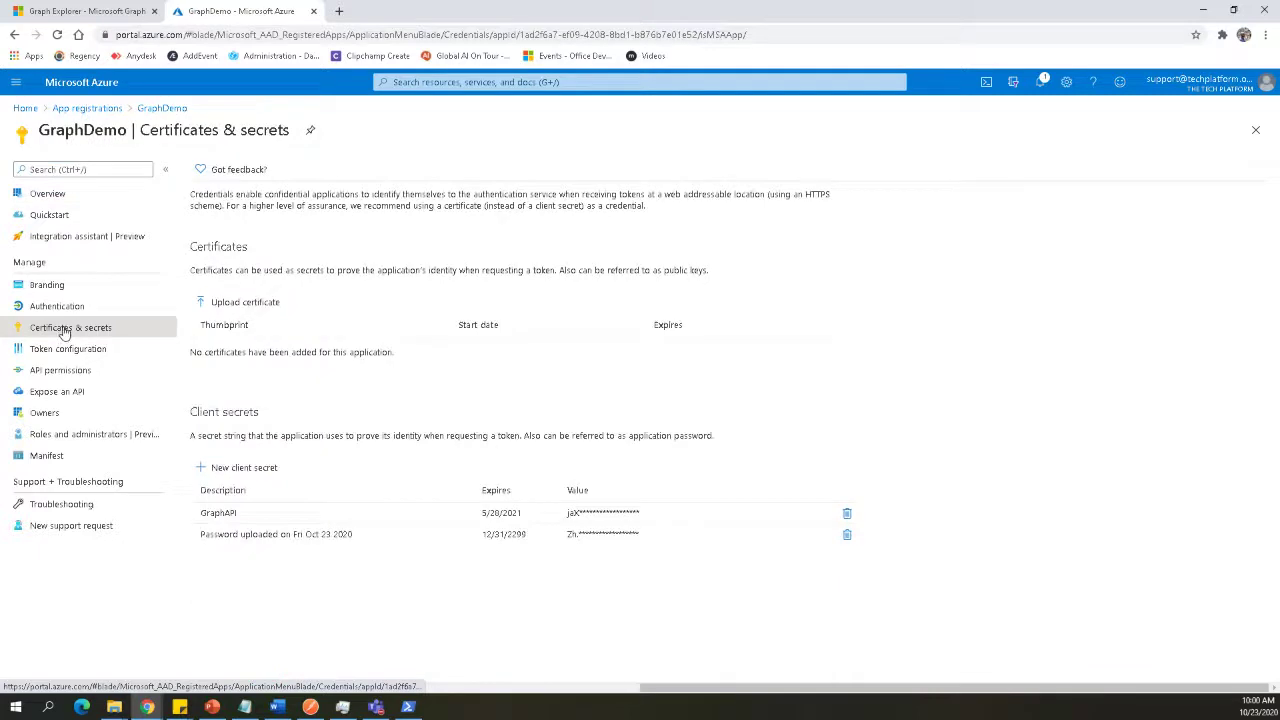
Look at the new client secret form without adding one, and examine the expiry and value of the secret uploaded on Oct 23 2020.
{"action": "left_click", "coordinate": [254, 467]}
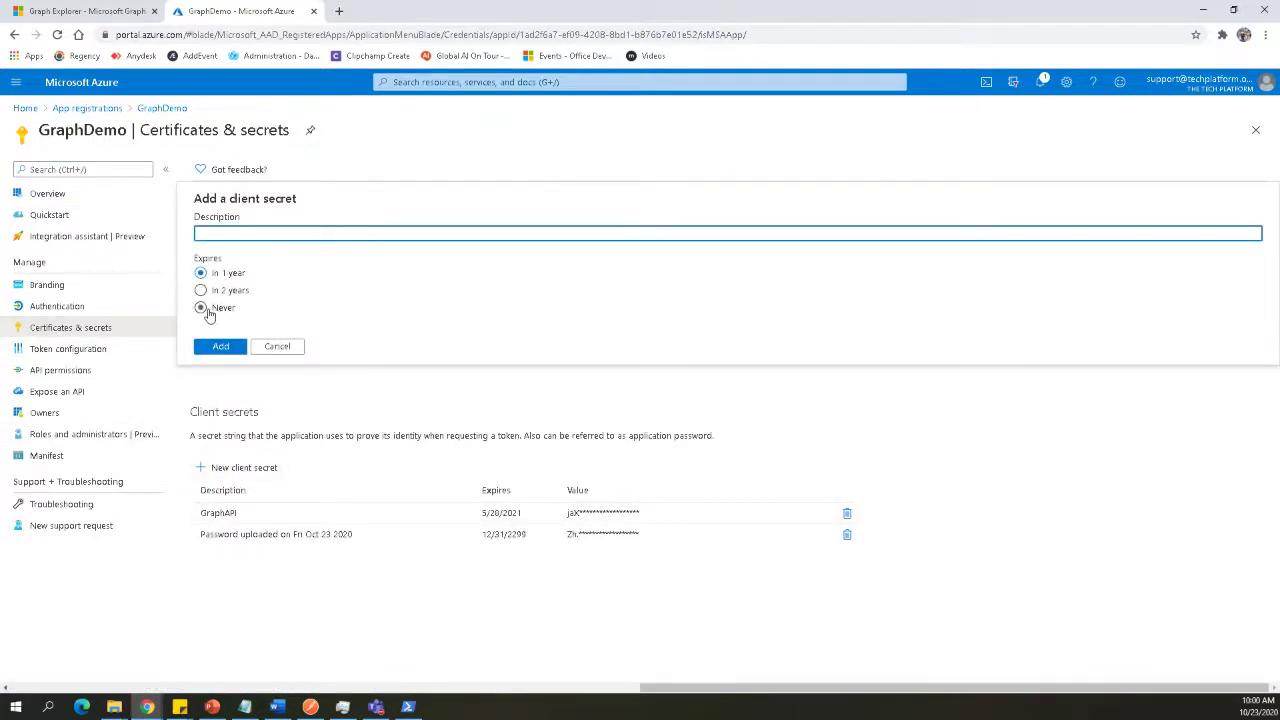
{"action": "left_click", "coordinate": [277, 346]}
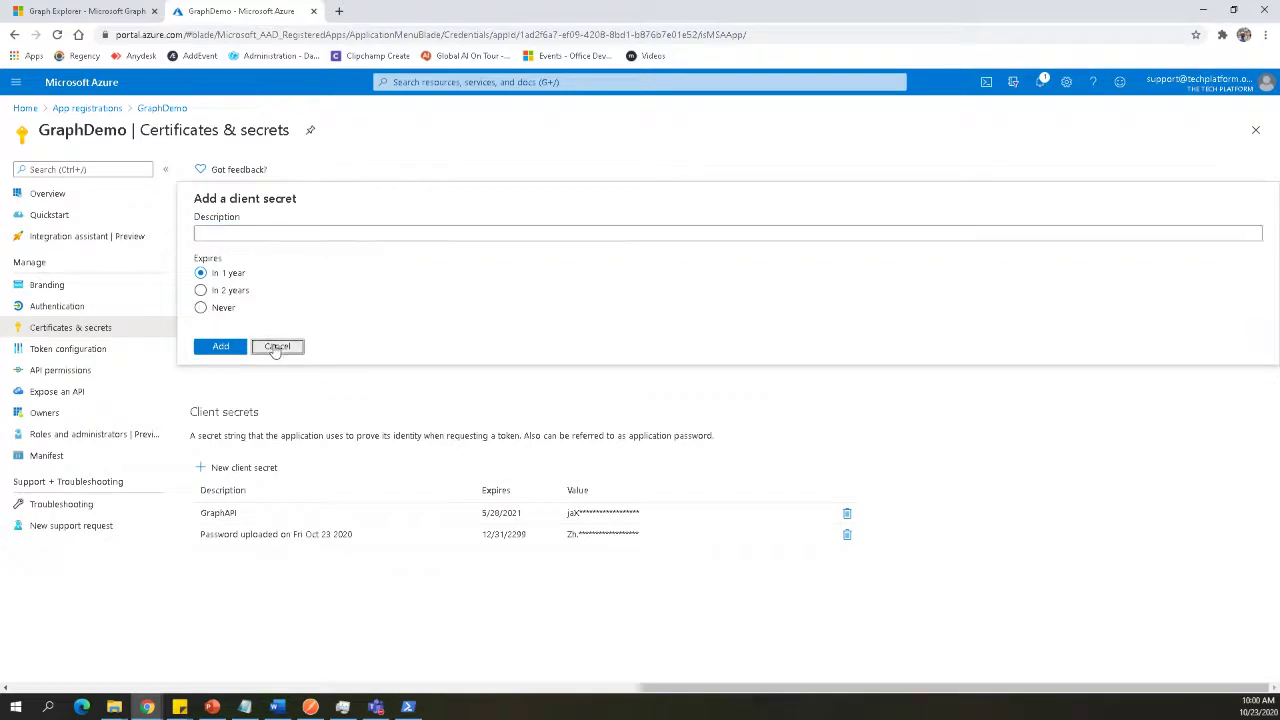
{"action": "left_click_drag", "start_coordinate": [569, 534], "coordinate": [673, 540]}
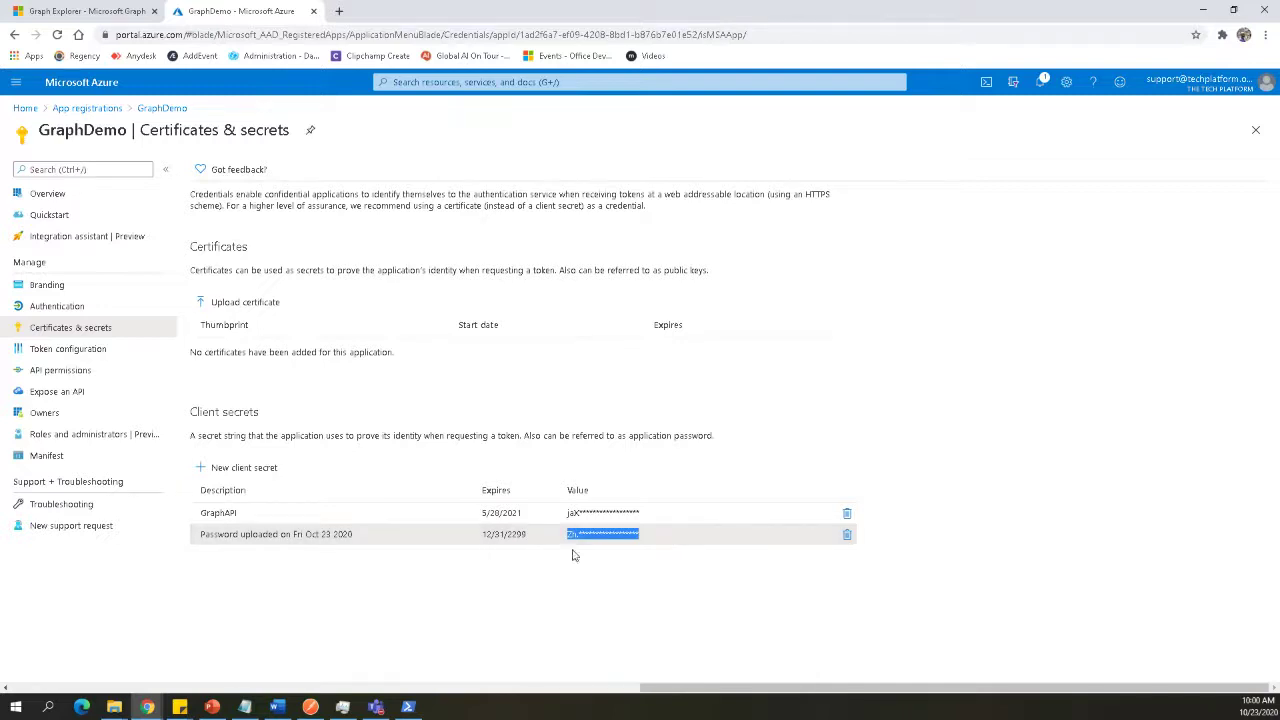
{"action": "left_click", "coordinate": [533, 540]}
{"action": "left_click_drag", "start_coordinate": [533, 540], "coordinate": [462, 547]}
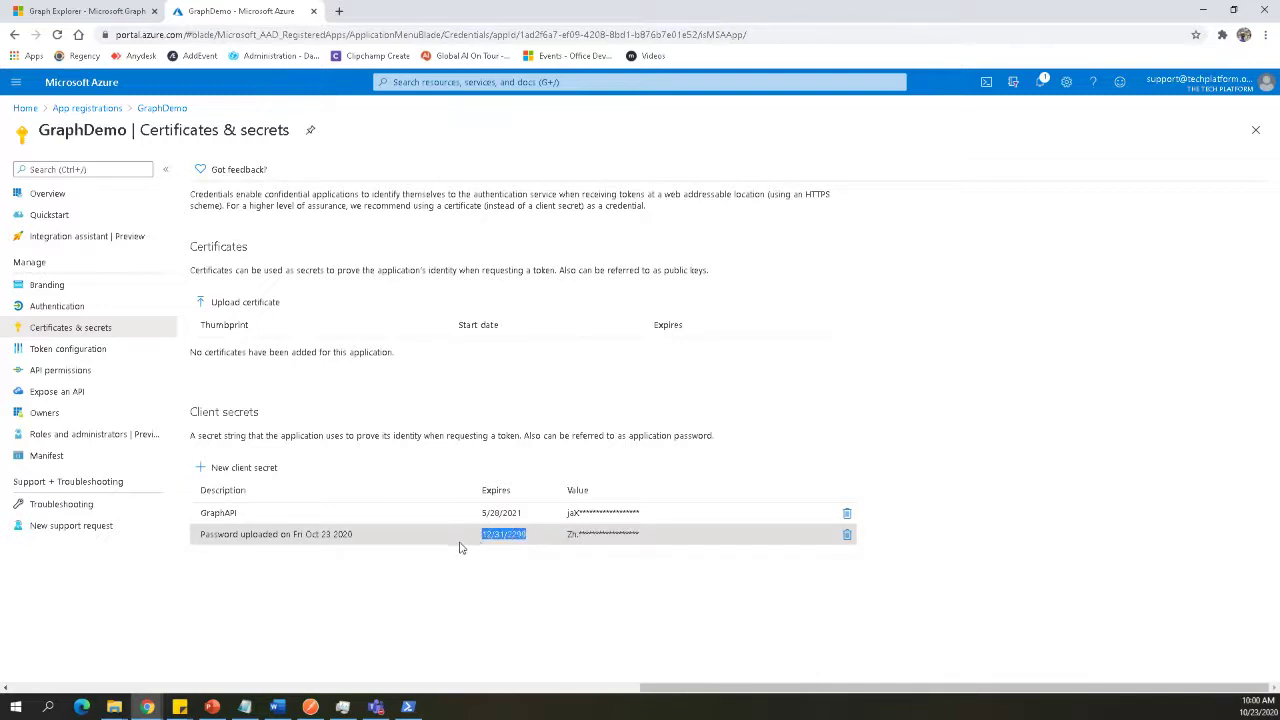
{"action": "left_click", "coordinate": [507, 534]}
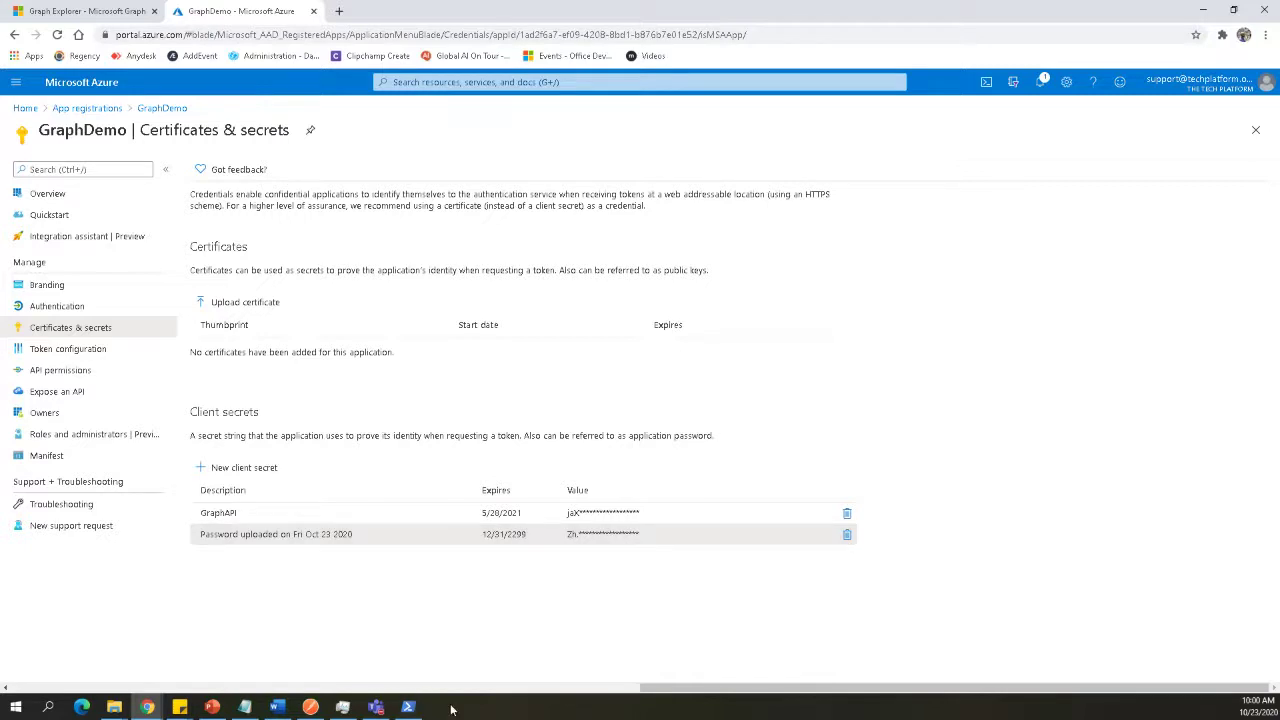
{"action": "left_click_drag", "start_coordinate": [498, 535], "coordinate": [512, 538]}
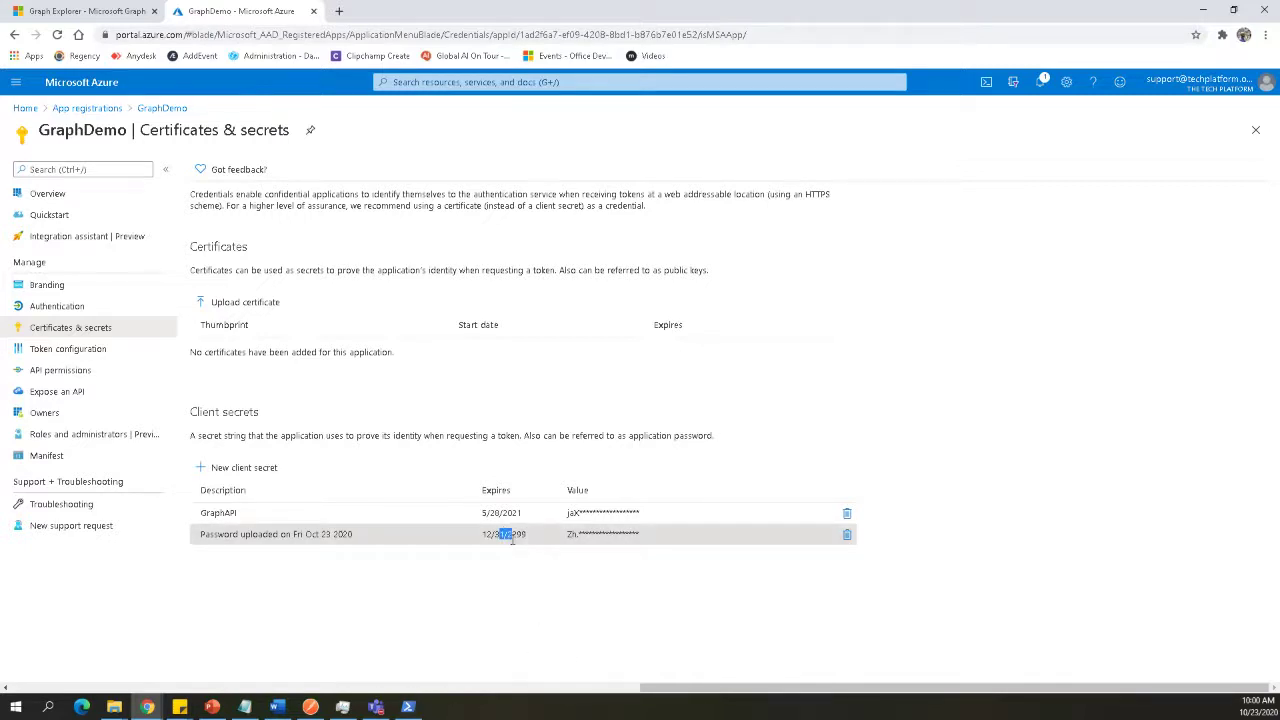
{"action": "left_click", "coordinate": [510, 572]}
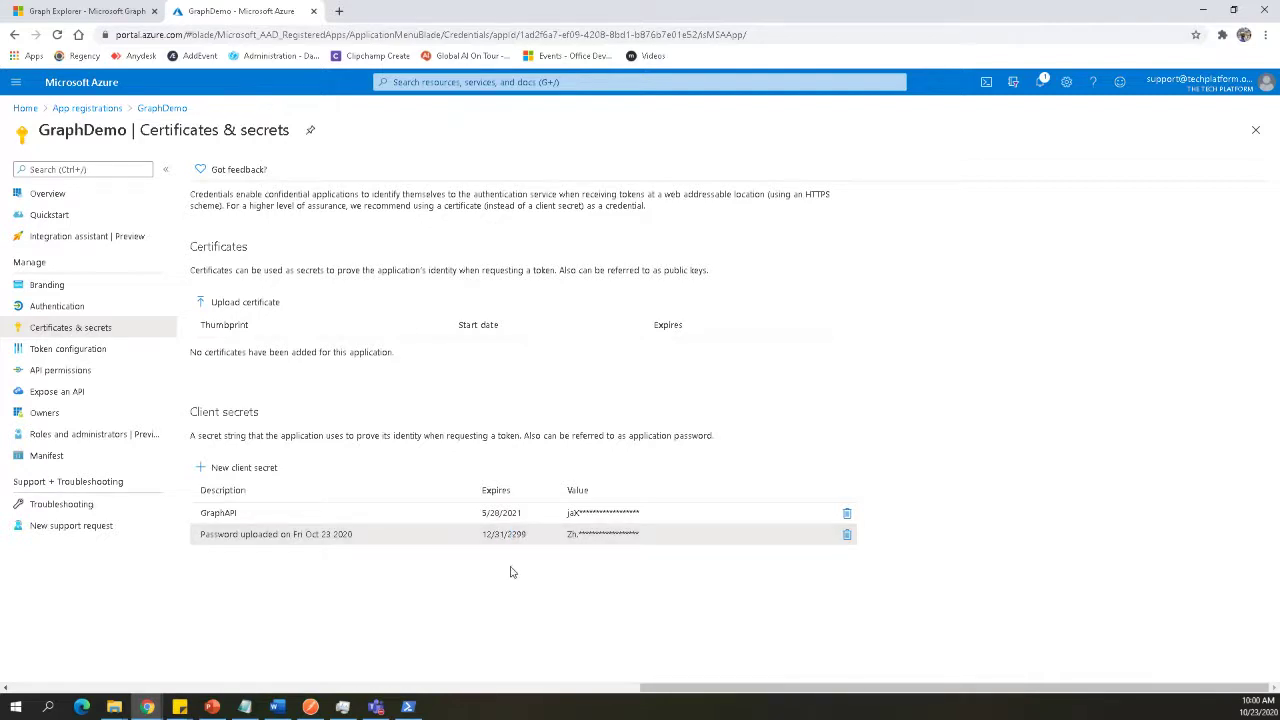
Examine GraphDemo's Authentication settings, especially the Postman callback among the web redirect URIs.
{"action": "left_click", "coordinate": [47, 316]}
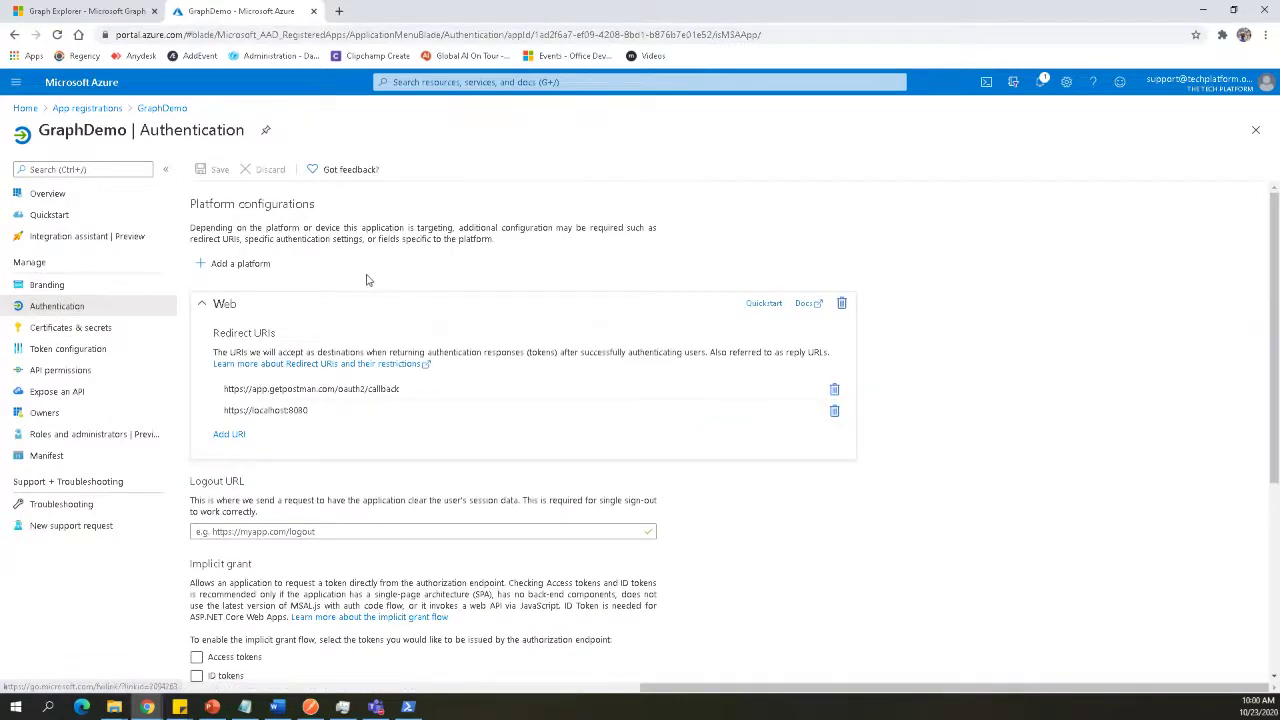
{"action": "left_click", "coordinate": [326, 388]}
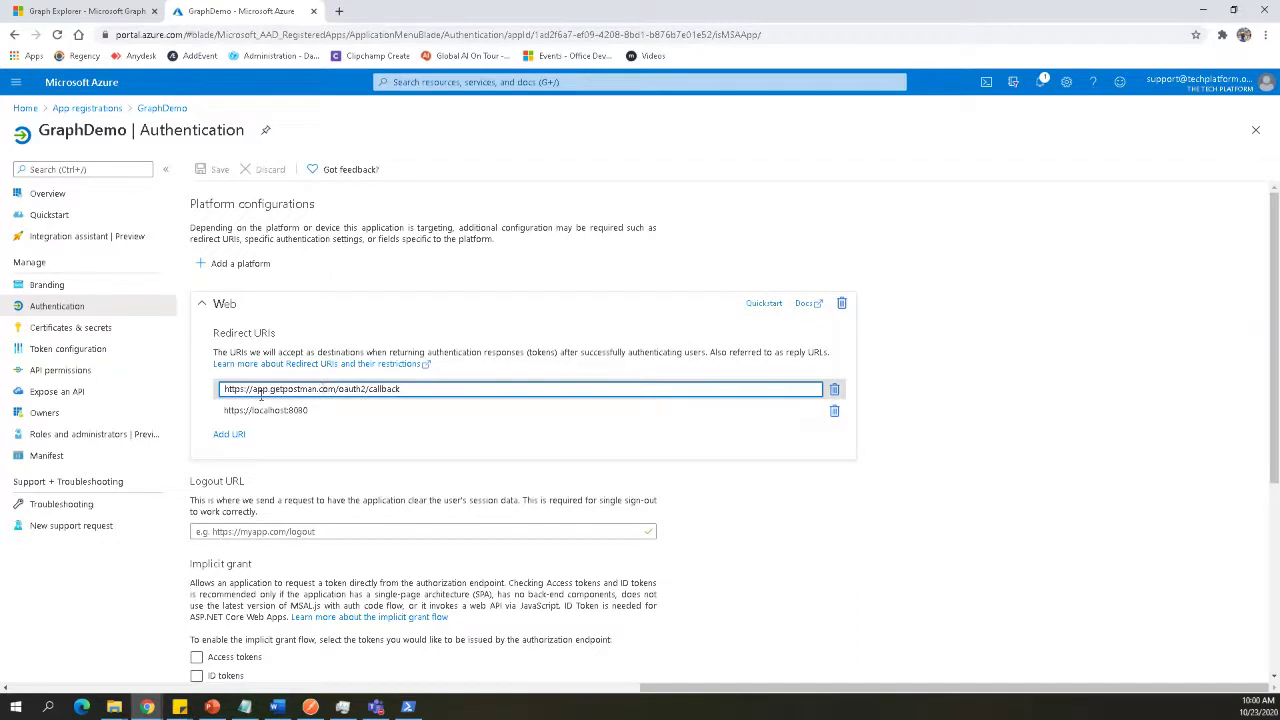
{"action": "left_click_drag", "start_coordinate": [232, 388], "coordinate": [432, 391]}
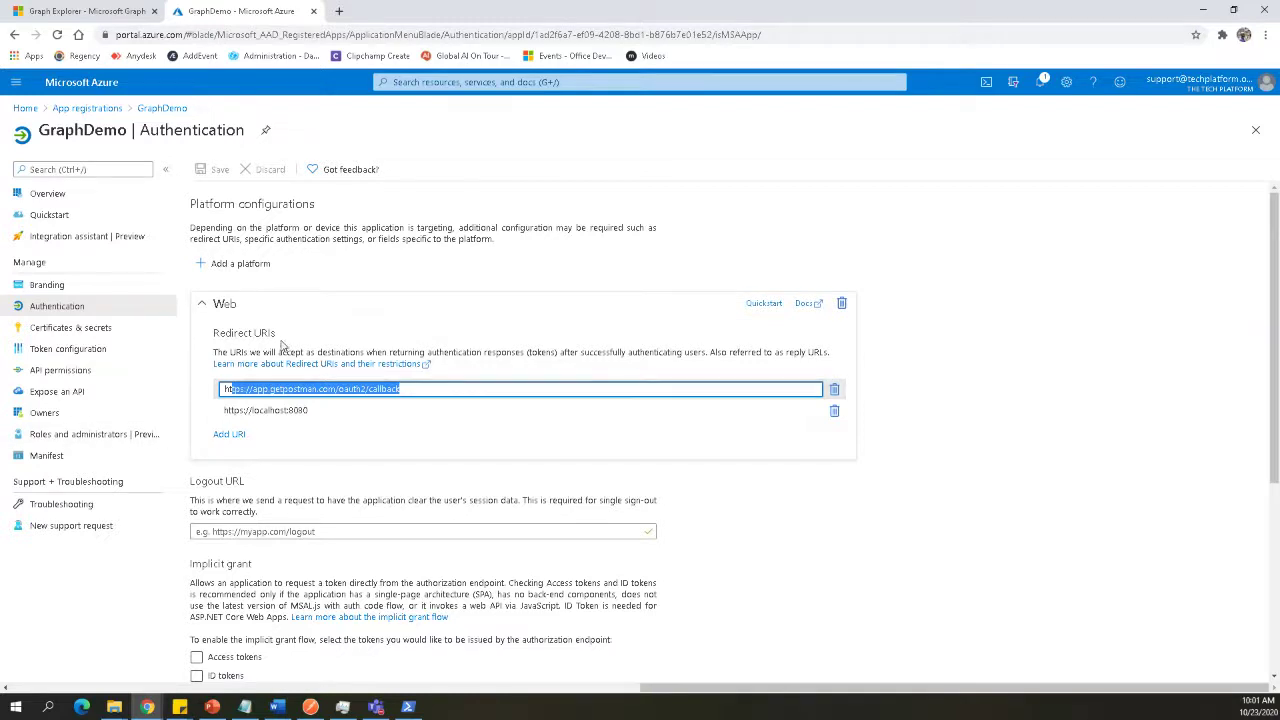
{"action": "left_click", "coordinate": [268, 404]}
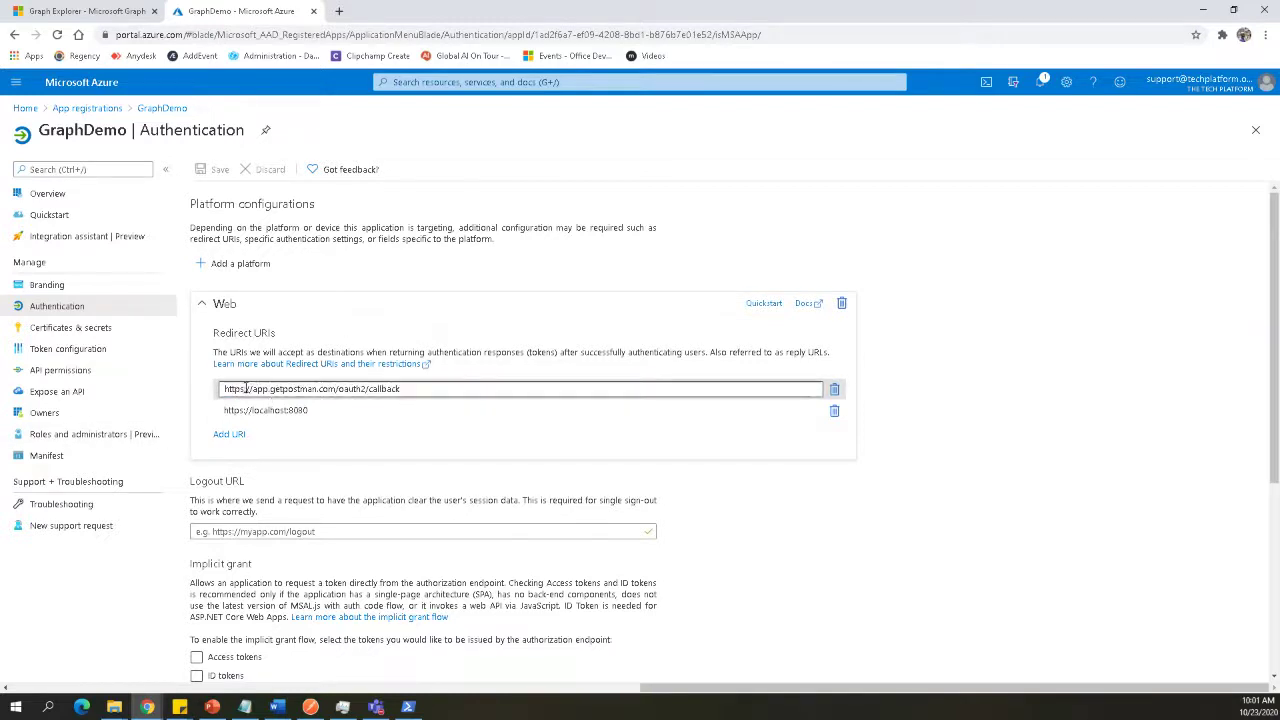
{"action": "left_click_drag", "start_coordinate": [244, 389], "coordinate": [452, 390]}
{"action": "scroll", "coordinate": [577, 457], "scroll_direction": "down", "scroll_amount": 3}
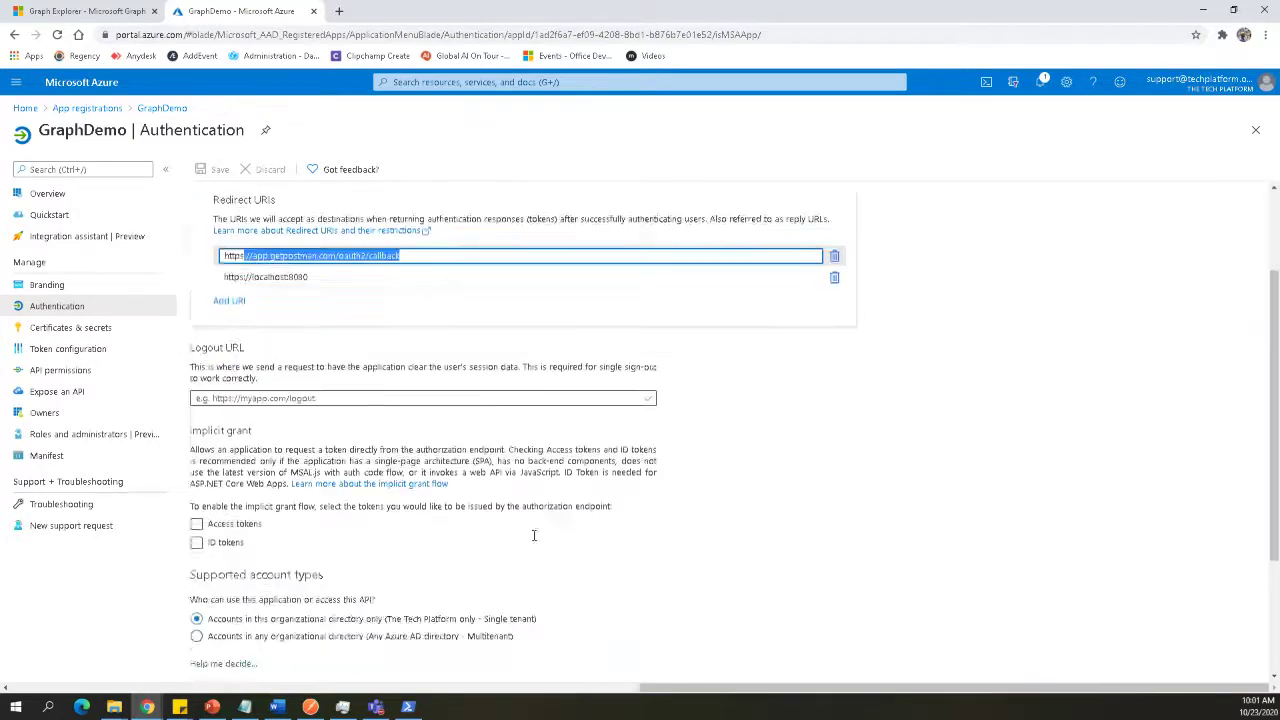
{"action": "scroll", "coordinate": [530, 532], "scroll_direction": "up", "scroll_amount": 3}
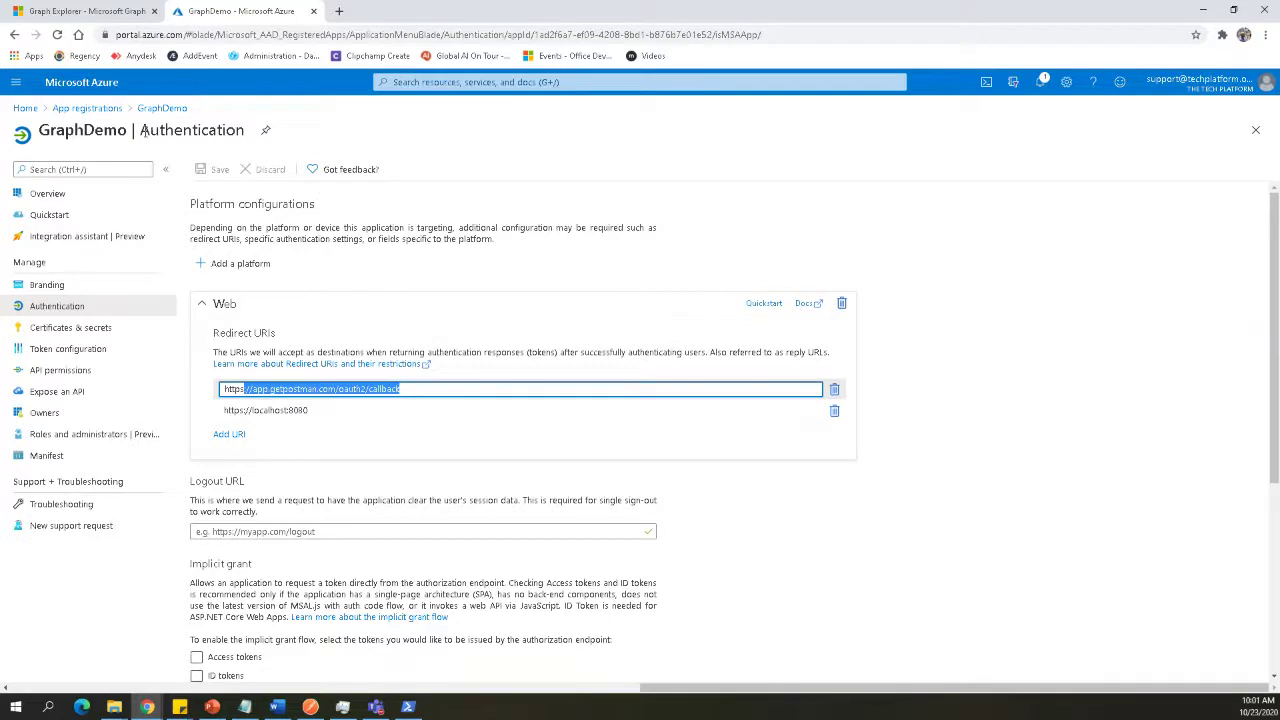
{"action": "left_click_drag", "start_coordinate": [141, 131], "coordinate": [240, 137]}
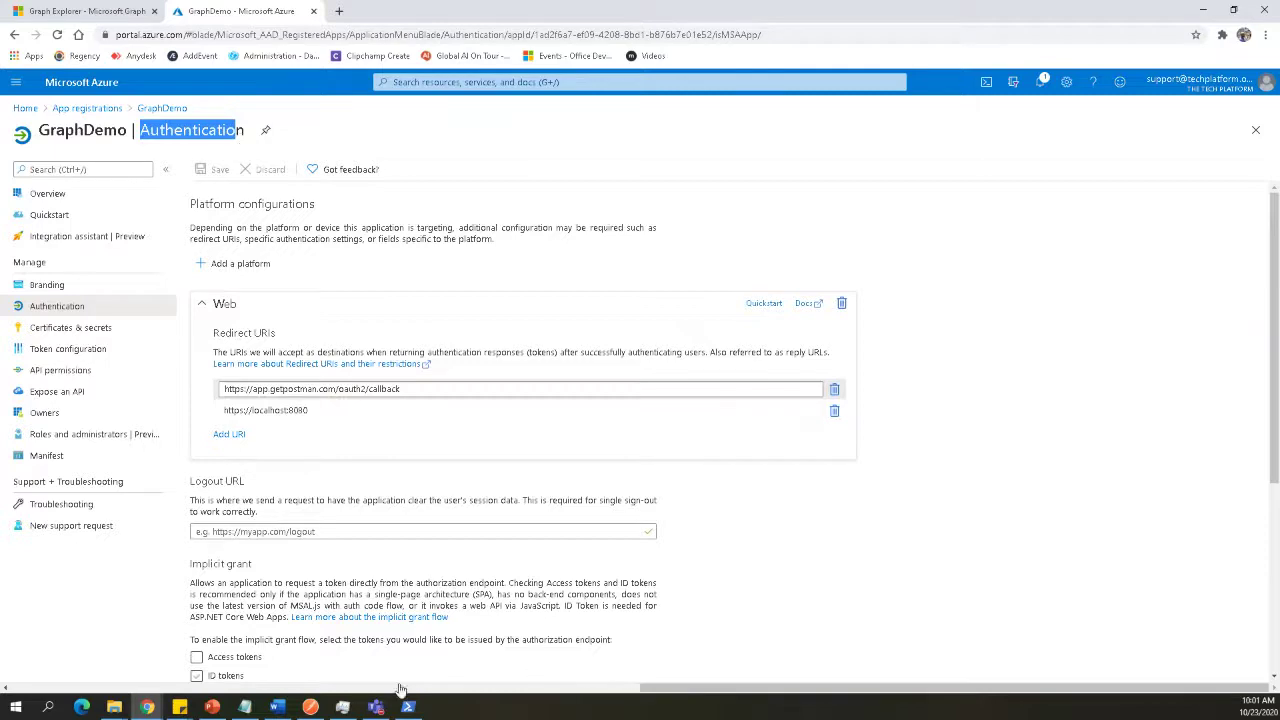
Switch to Postman, edit the Microsoft Graph environment, and paste the client secret as the initial value of ClientSecret.
{"action": "left_click", "coordinate": [310, 707]}
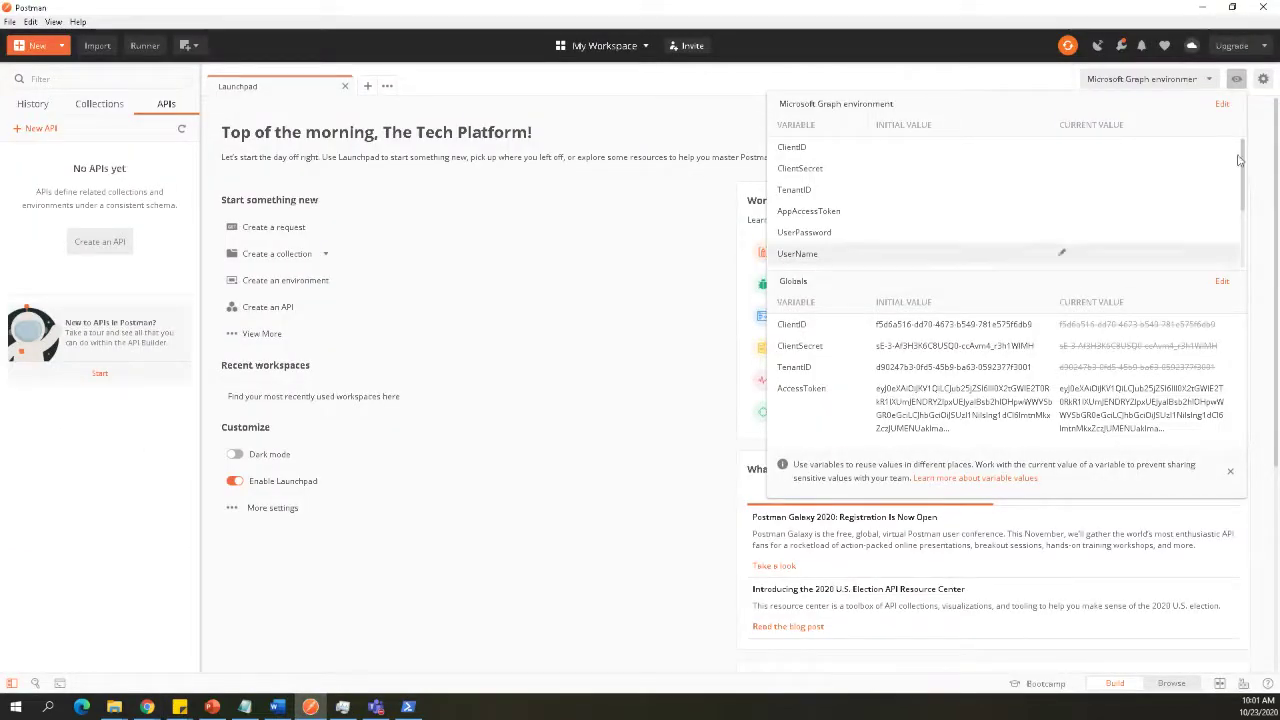
{"action": "left_click", "coordinate": [1224, 106]}
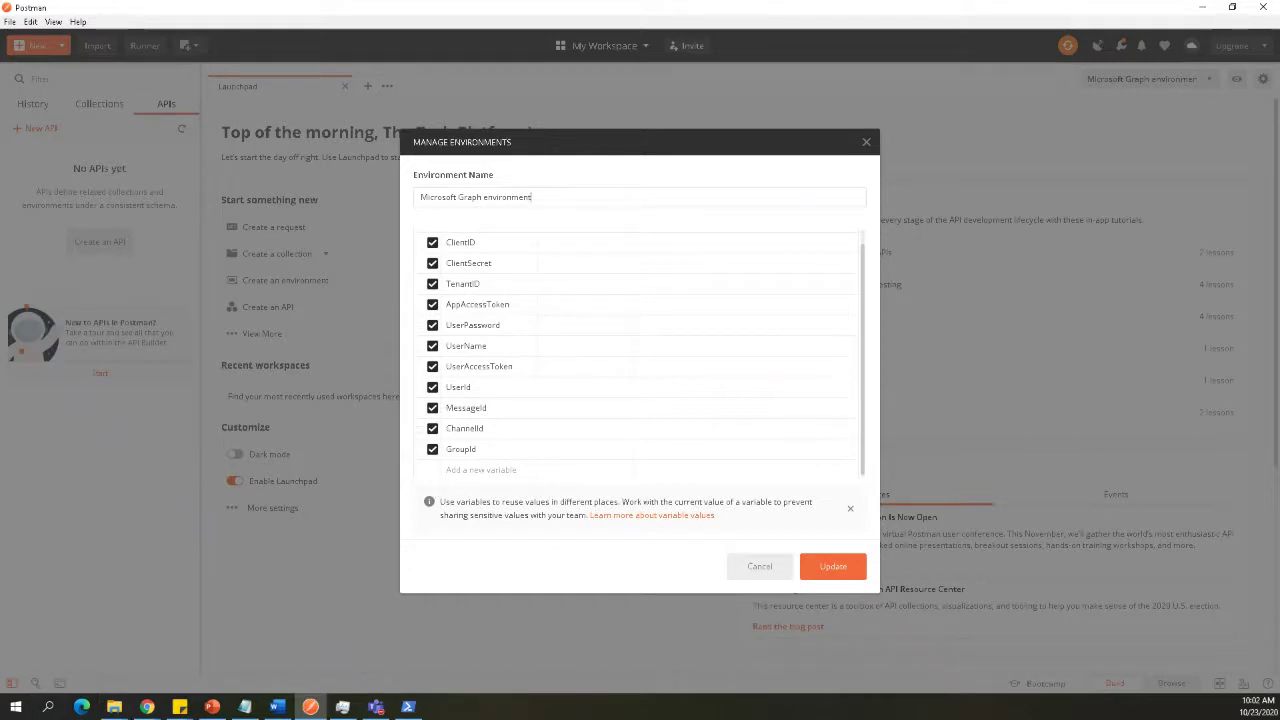
{"action": "key", "text": "alt+Tab"}
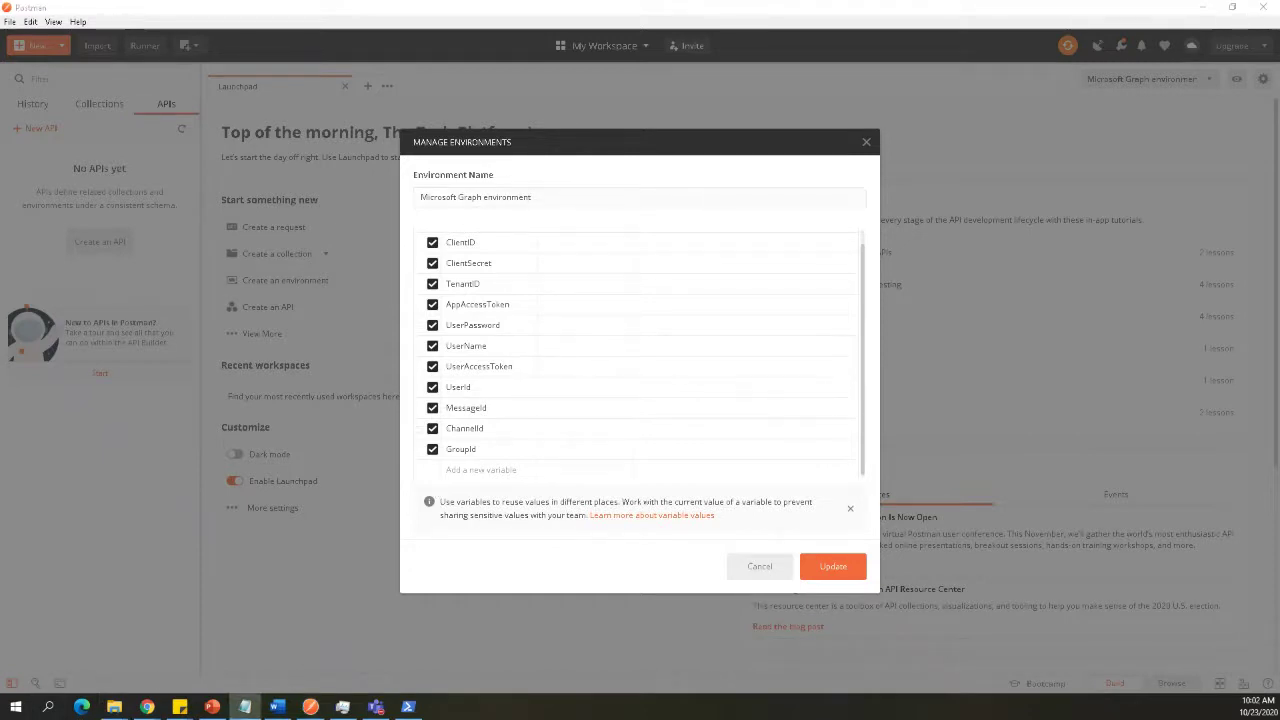
{"action": "left_click", "coordinate": [565, 266]}
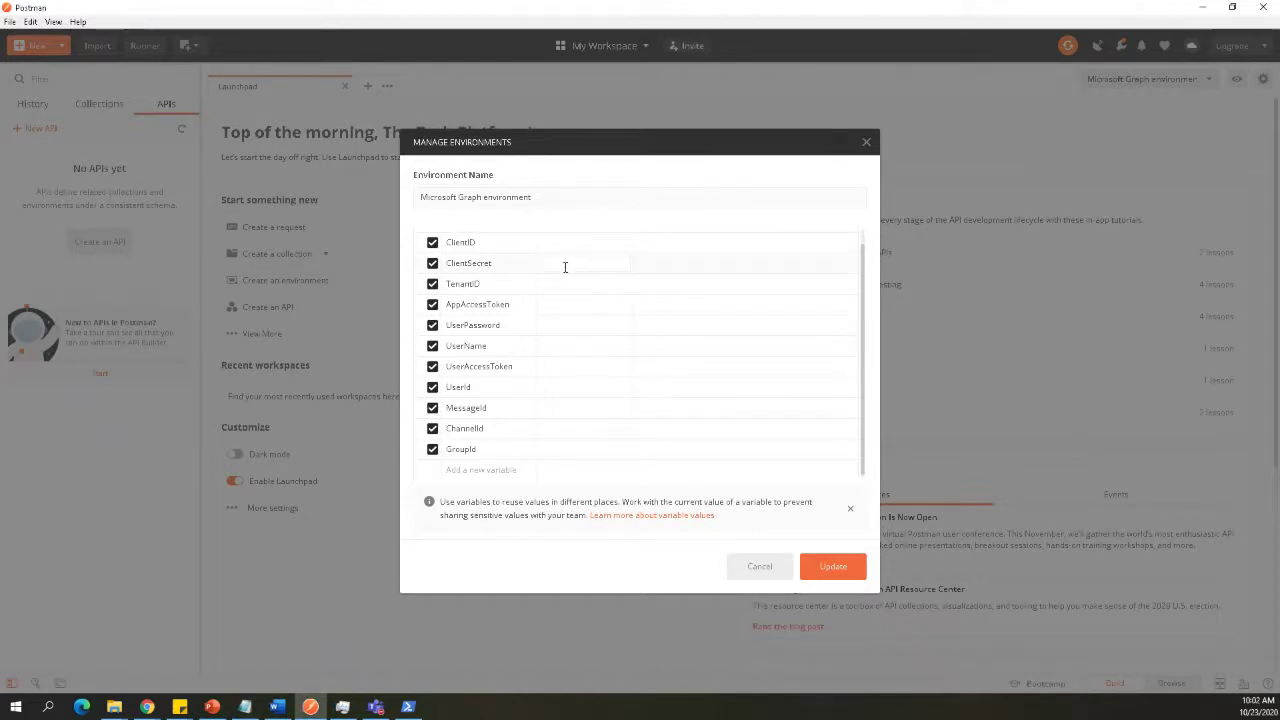
{"action": "key", "text": "ctrl+v"}
Switch to the Azure portal in Chrome, open the msgraph-clientcred-app registration, and copy its application (client) ID.
{"action": "left_click", "coordinate": [147, 707]}
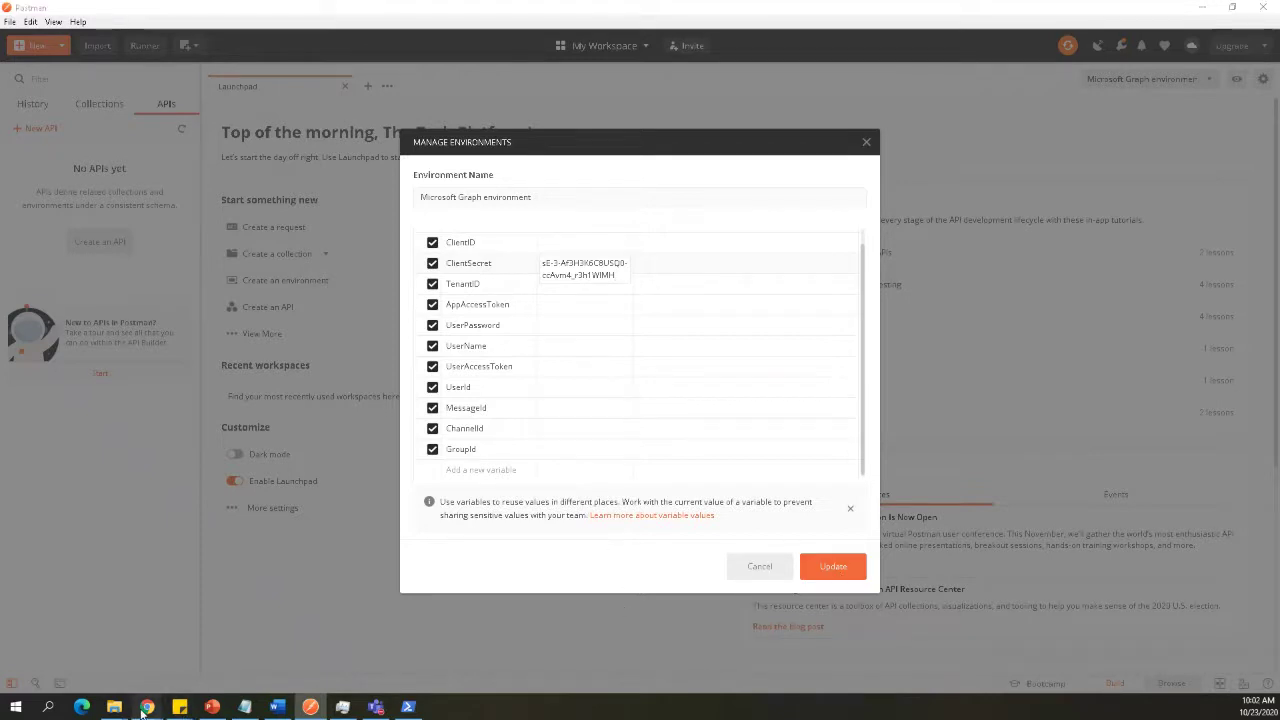
{"action": "left_click", "coordinate": [206, 643]}
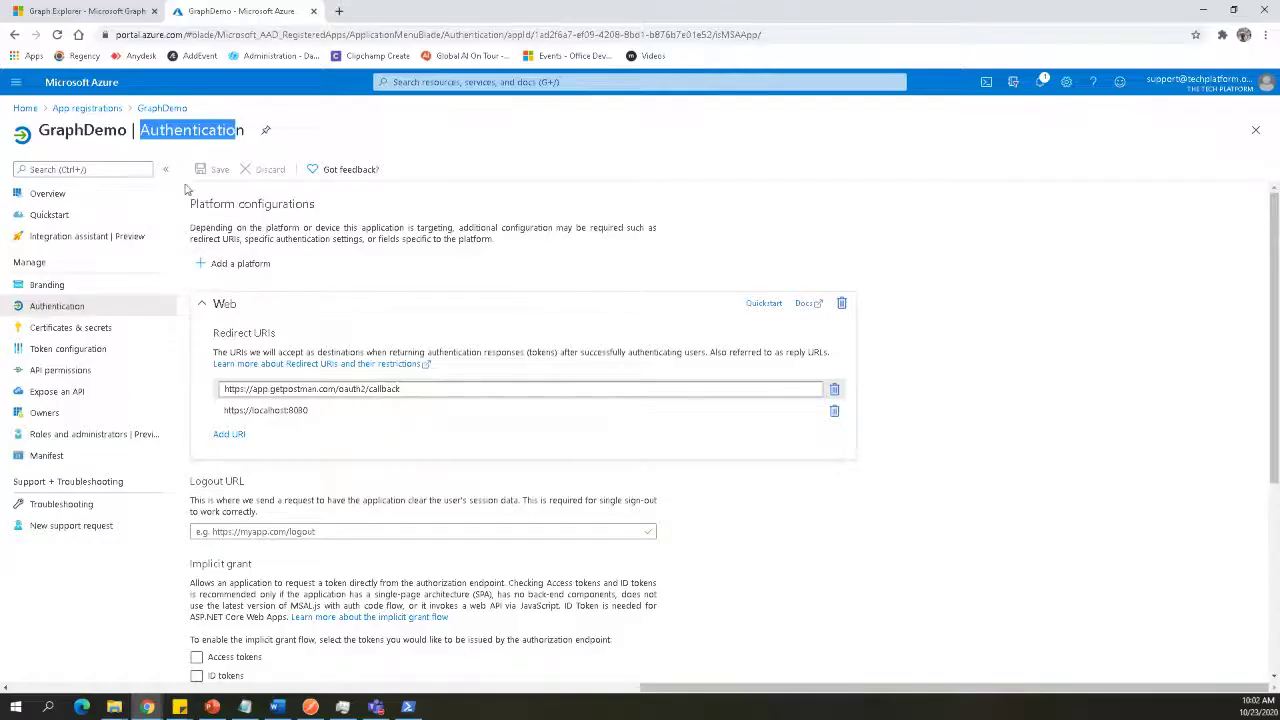
{"action": "left_click", "coordinate": [106, 110]}
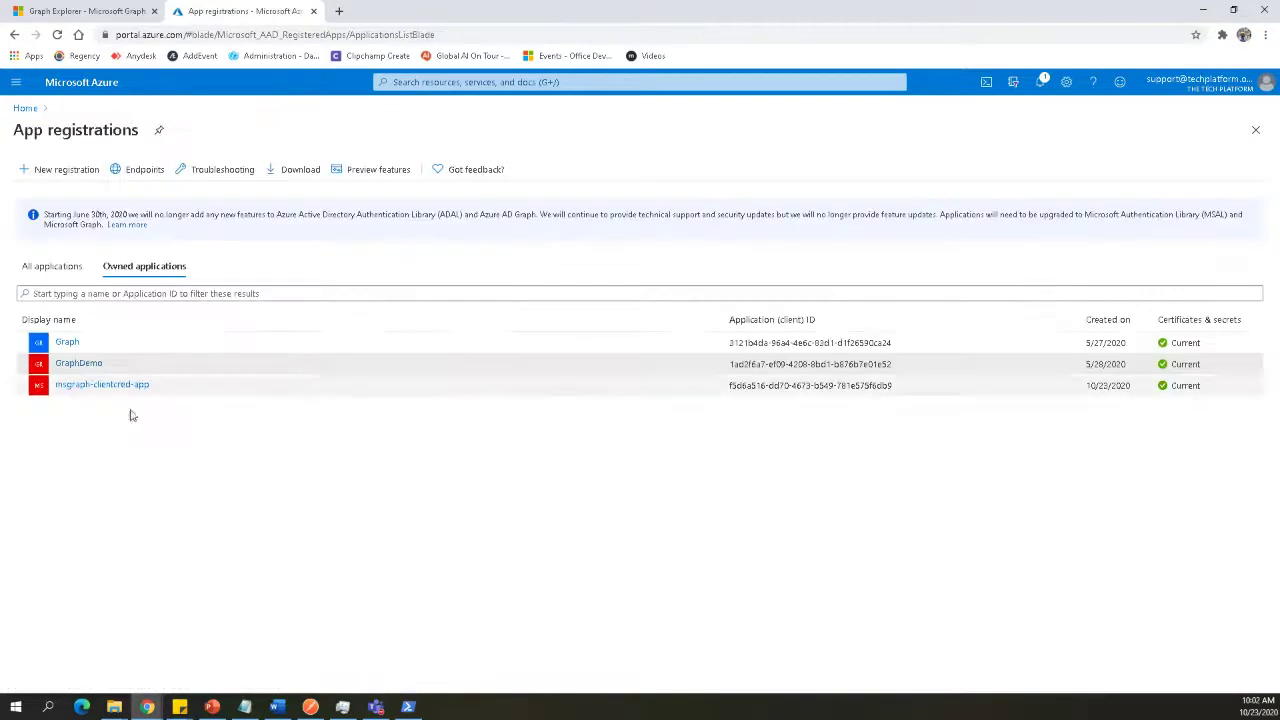
{"action": "left_click", "coordinate": [100, 389]}
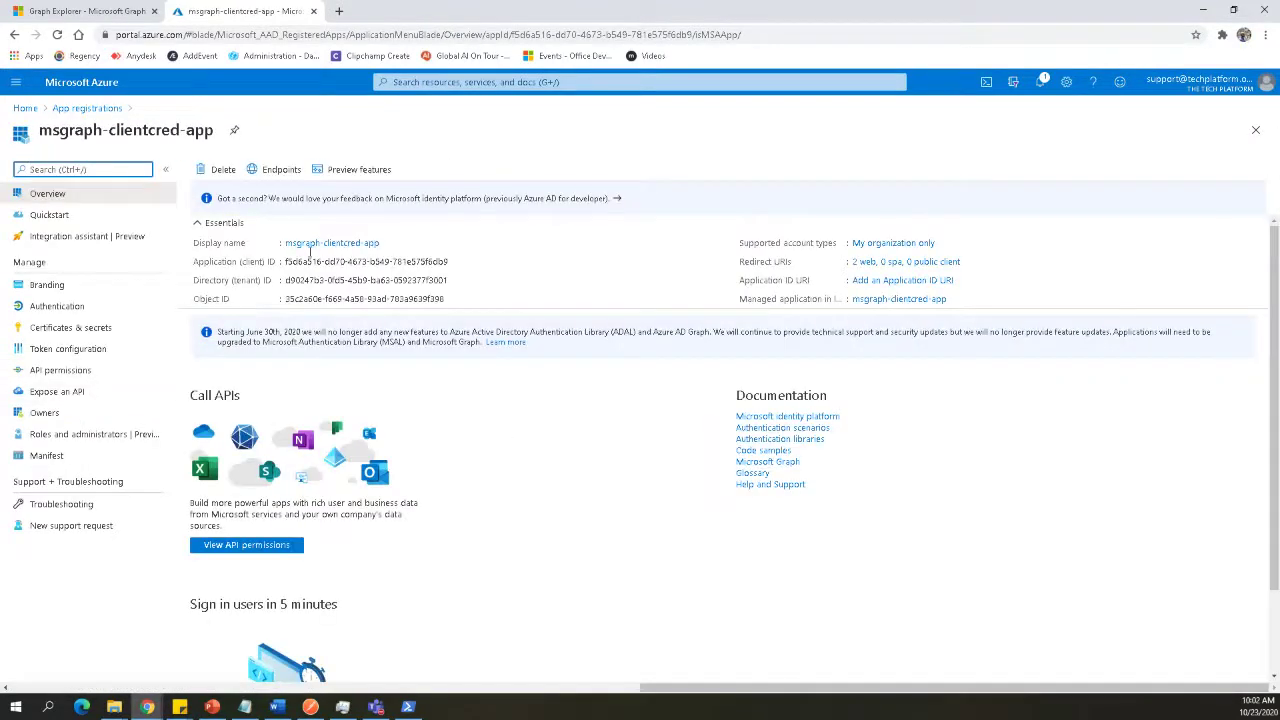
{"action": "left_click", "coordinate": [453, 264]}
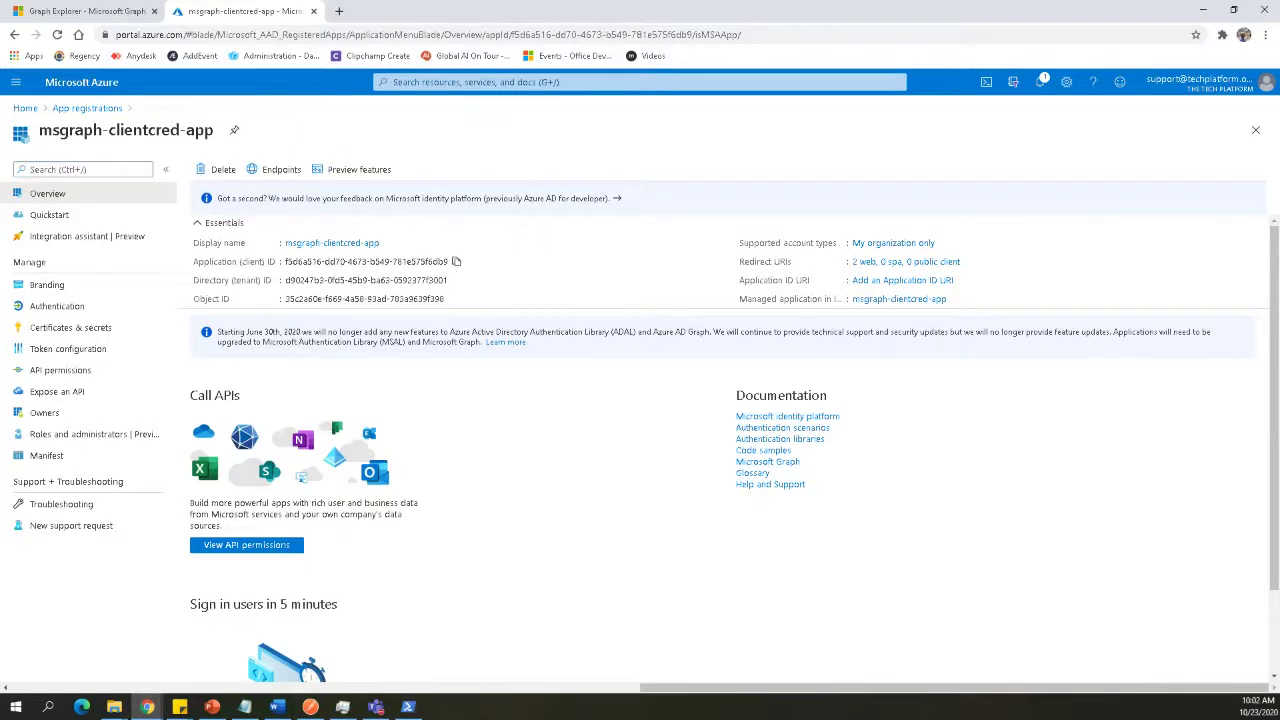
Switch to Postman and paste the copied application ID as the initial value of ClientID.
{"action": "left_click", "coordinate": [310, 706]}
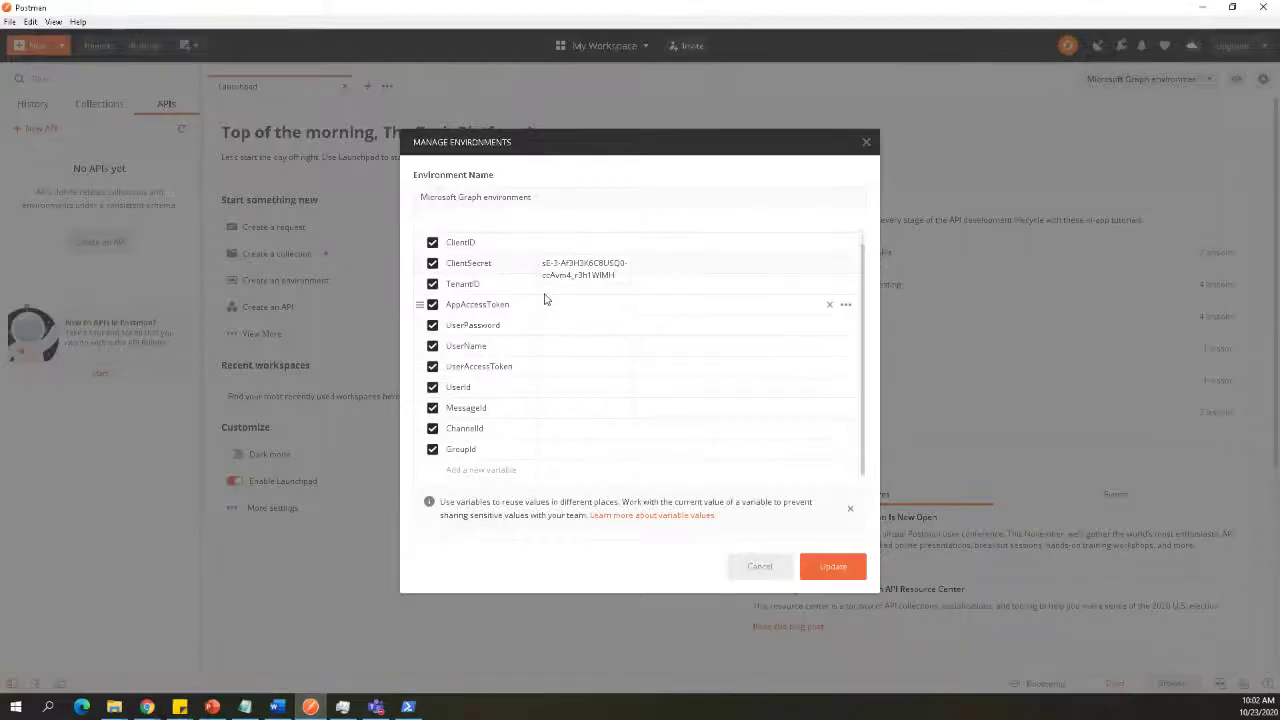
{"action": "left_click", "coordinate": [550, 285]}
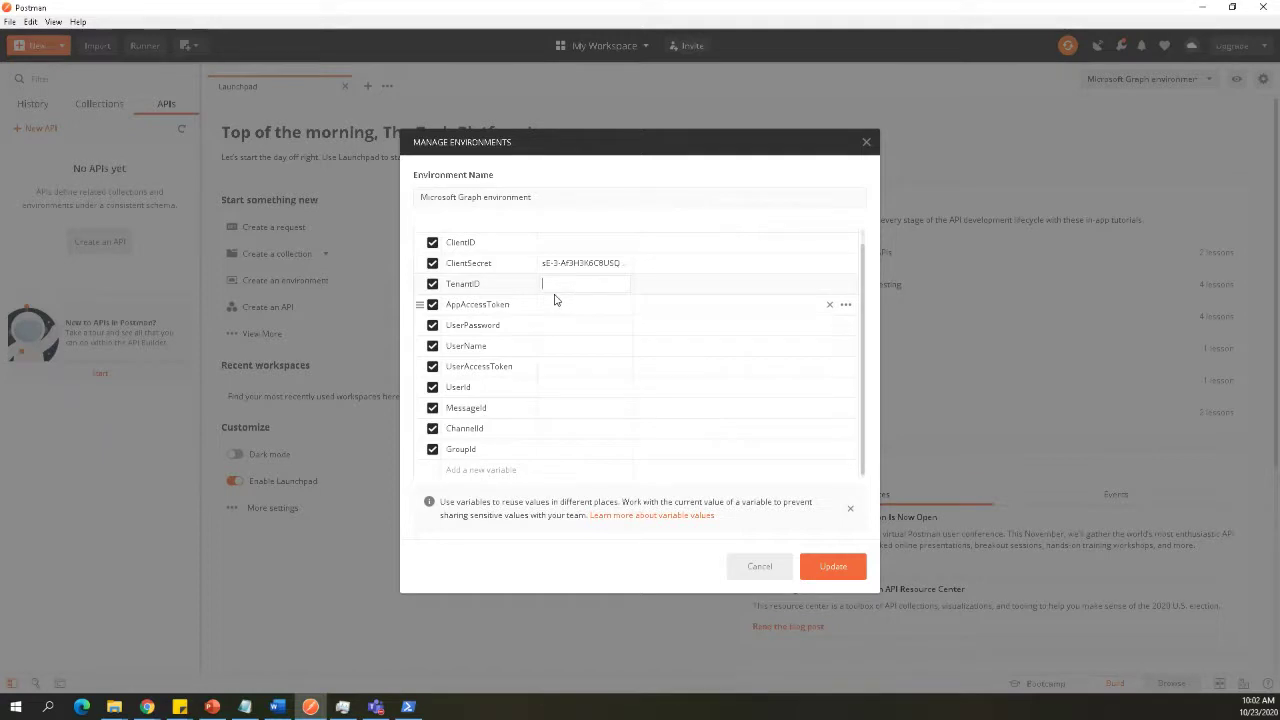
{"action": "key", "text": "ctrl+v"}
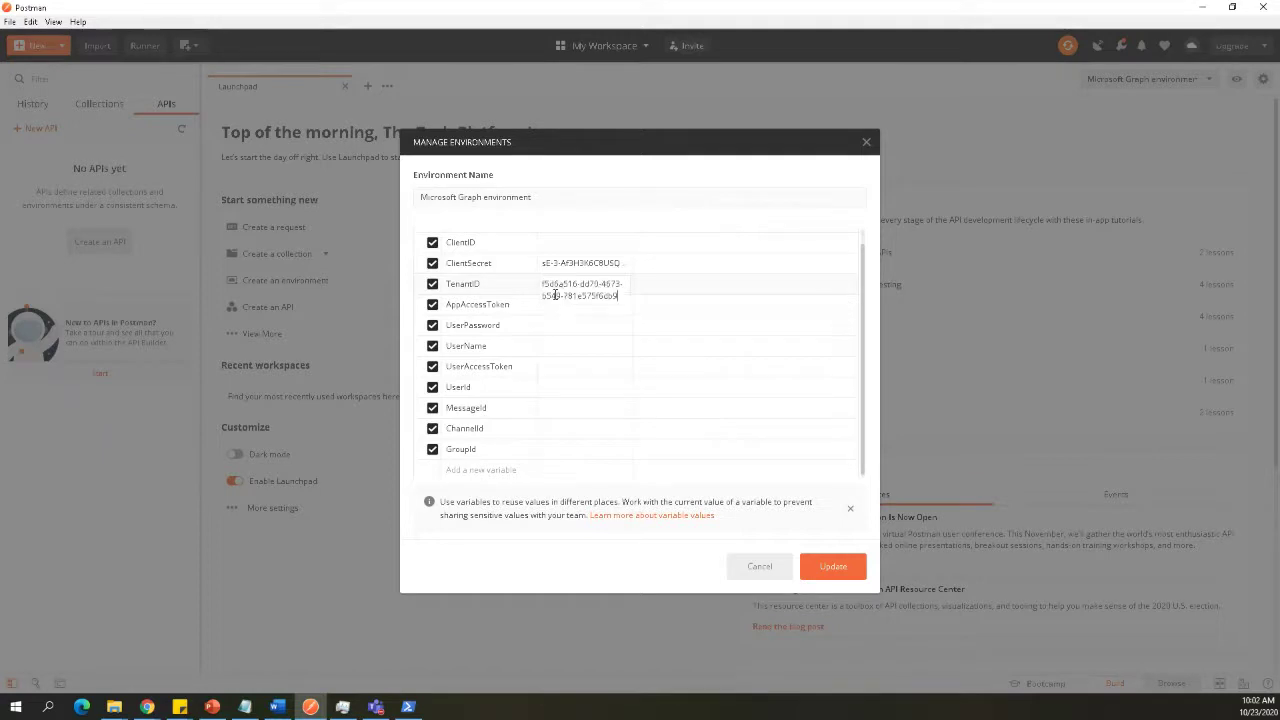
{"action": "left_click", "coordinate": [564, 241]}
{"action": "key", "text": "ctrl+v"}
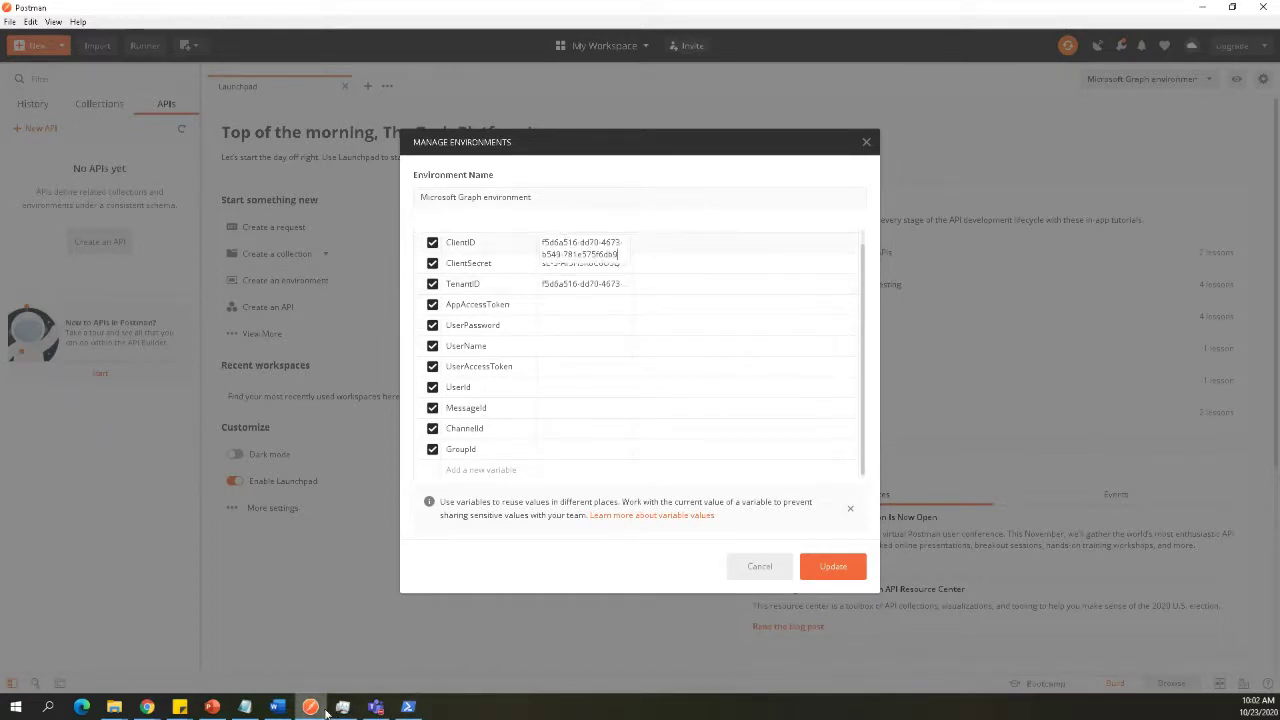
Copy the directory (tenant) ID of msgraph-clientcred-app from the Azure portal and paste it over TenantID's initial value in Postman.
{"action": "left_click", "coordinate": [147, 706]}
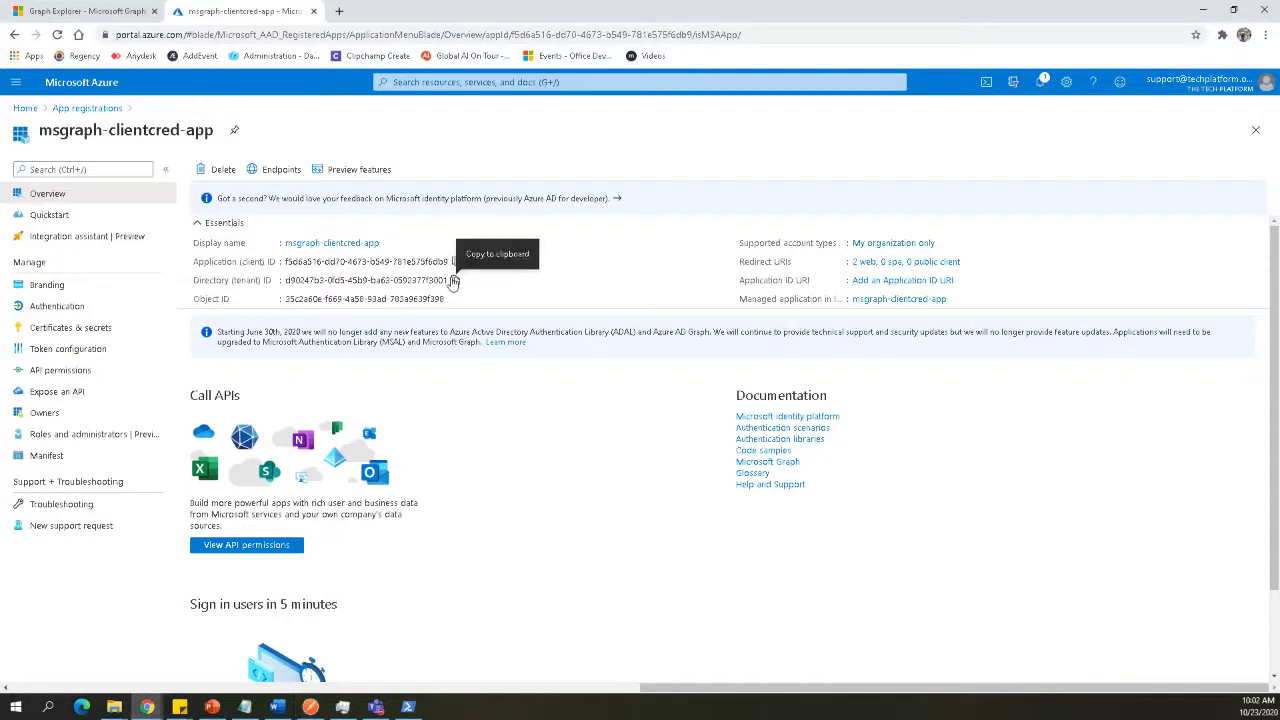
{"action": "left_click", "coordinate": [456, 283]}
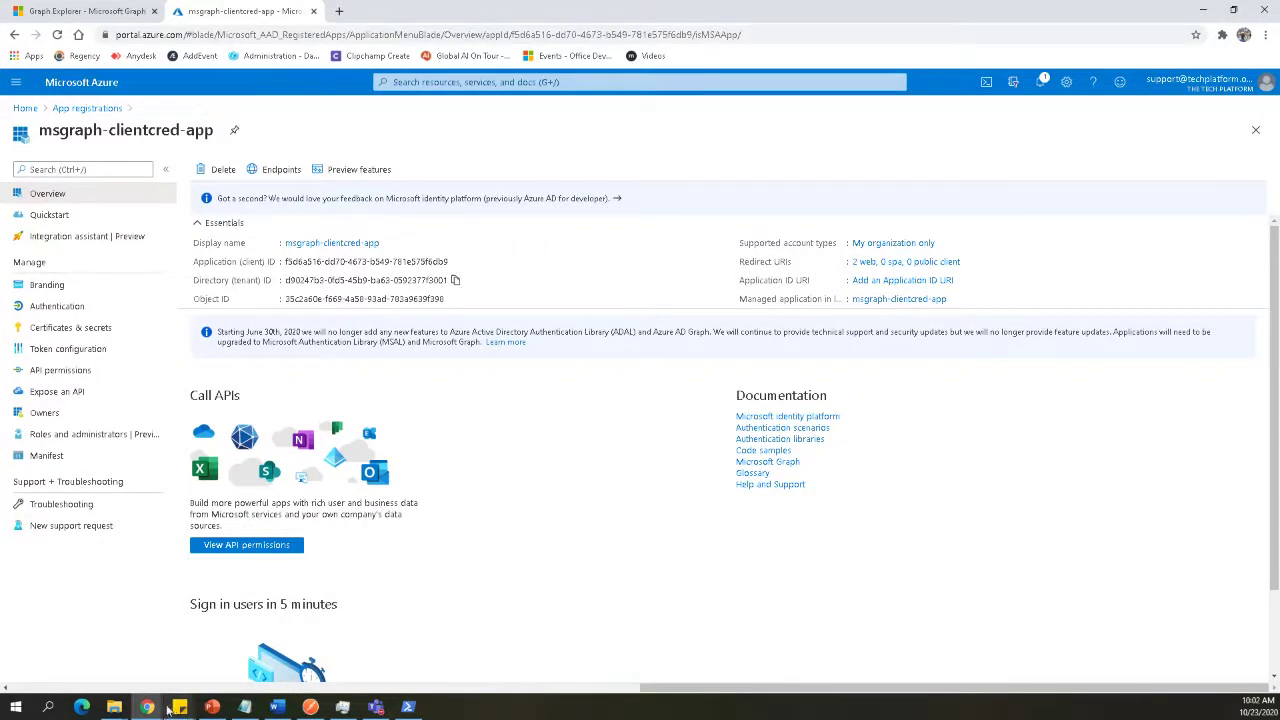
{"action": "left_click", "coordinate": [310, 707]}
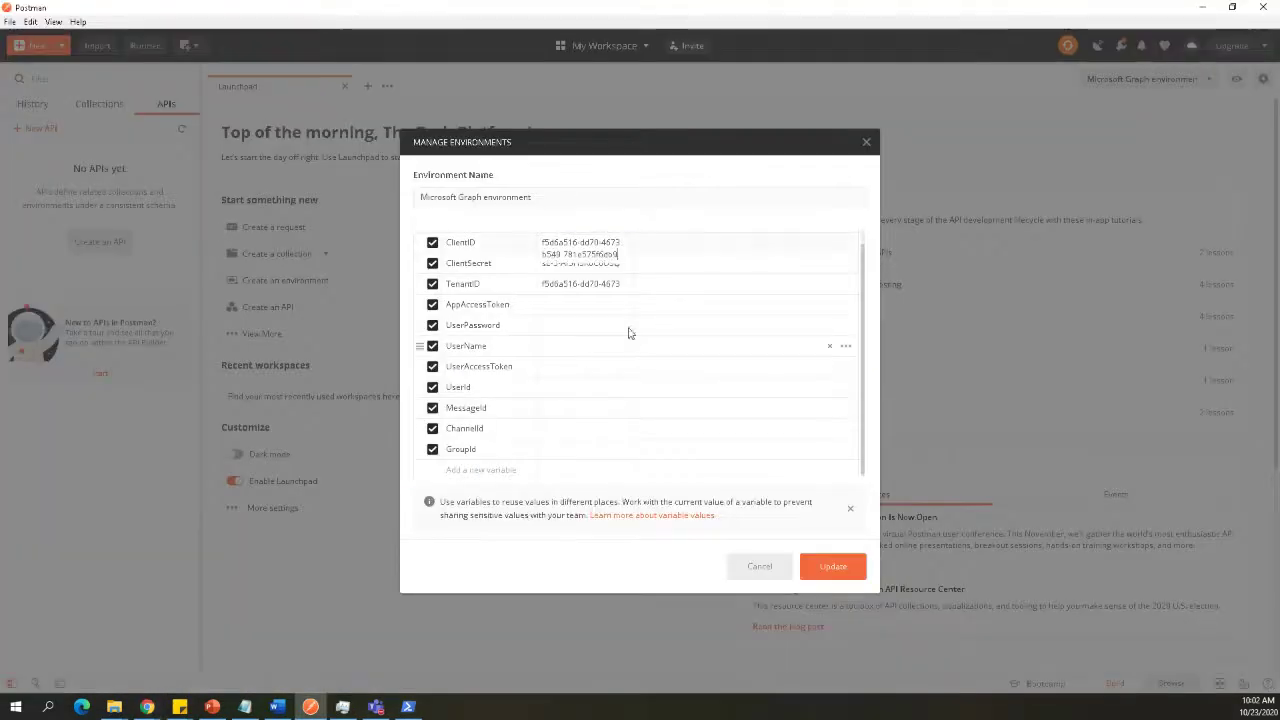
{"action": "left_click", "coordinate": [561, 285]}
{"action": "key", "text": "ctrl+a"}
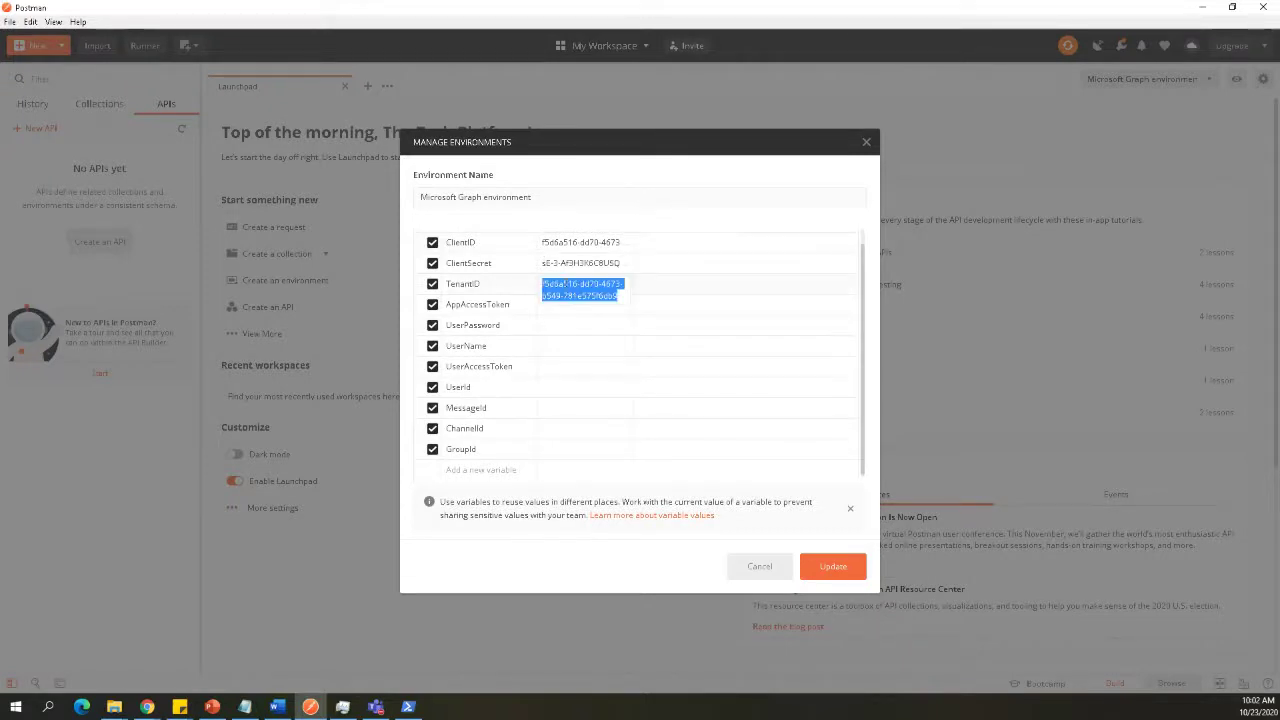
{"action": "key", "text": "ctrl+v"}
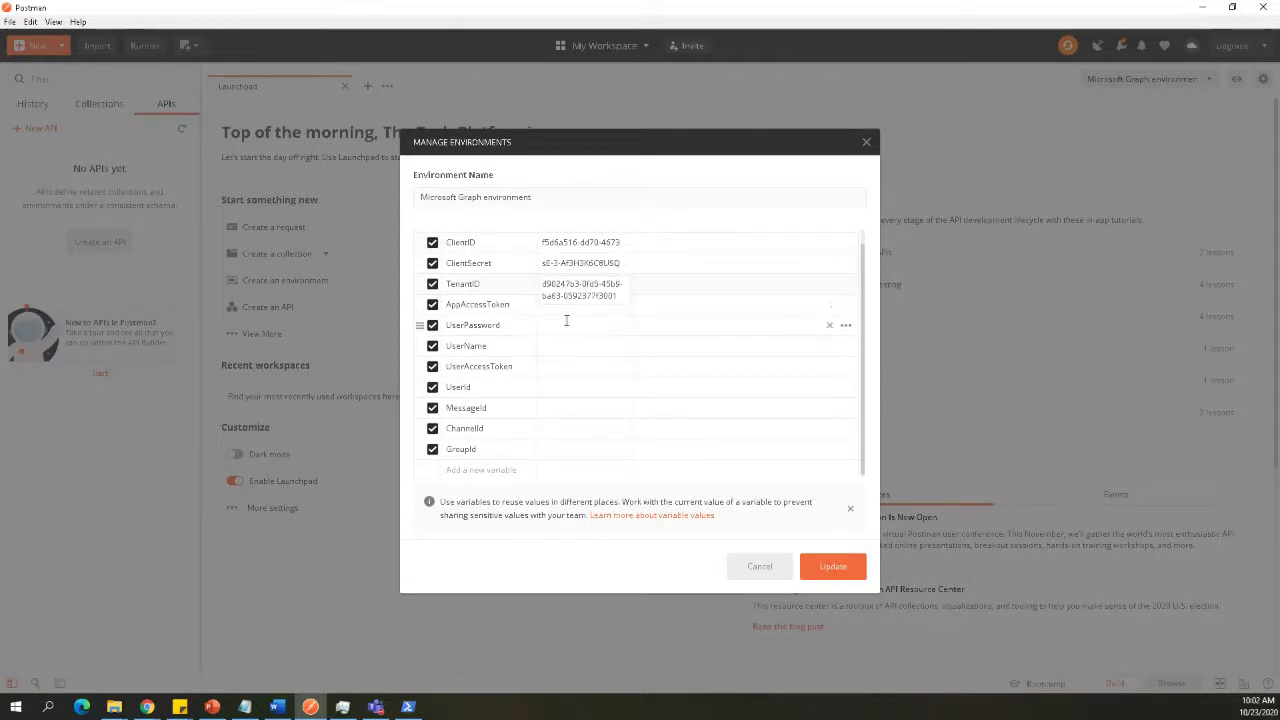
Save the variables of the Microsoft Graph environment and close the environment manager without adding another environment.
{"action": "left_click", "coordinate": [567, 323]}
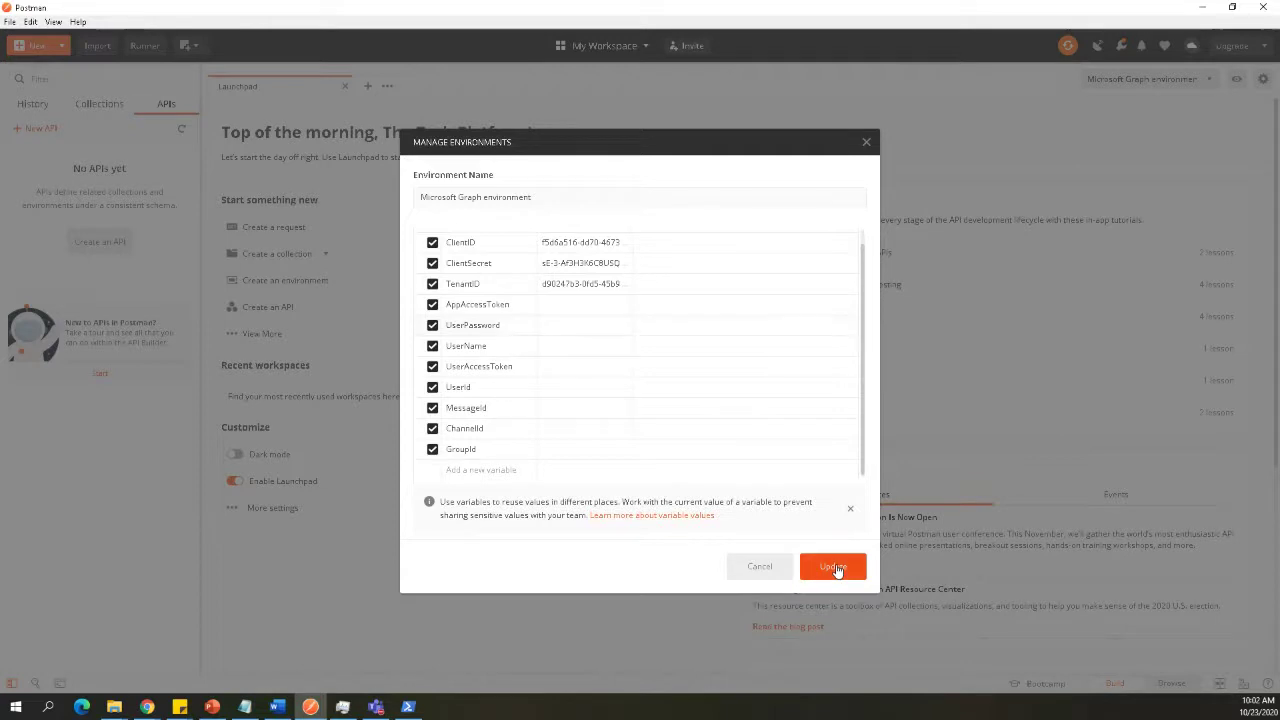
{"action": "left_click", "coordinate": [836, 568]}
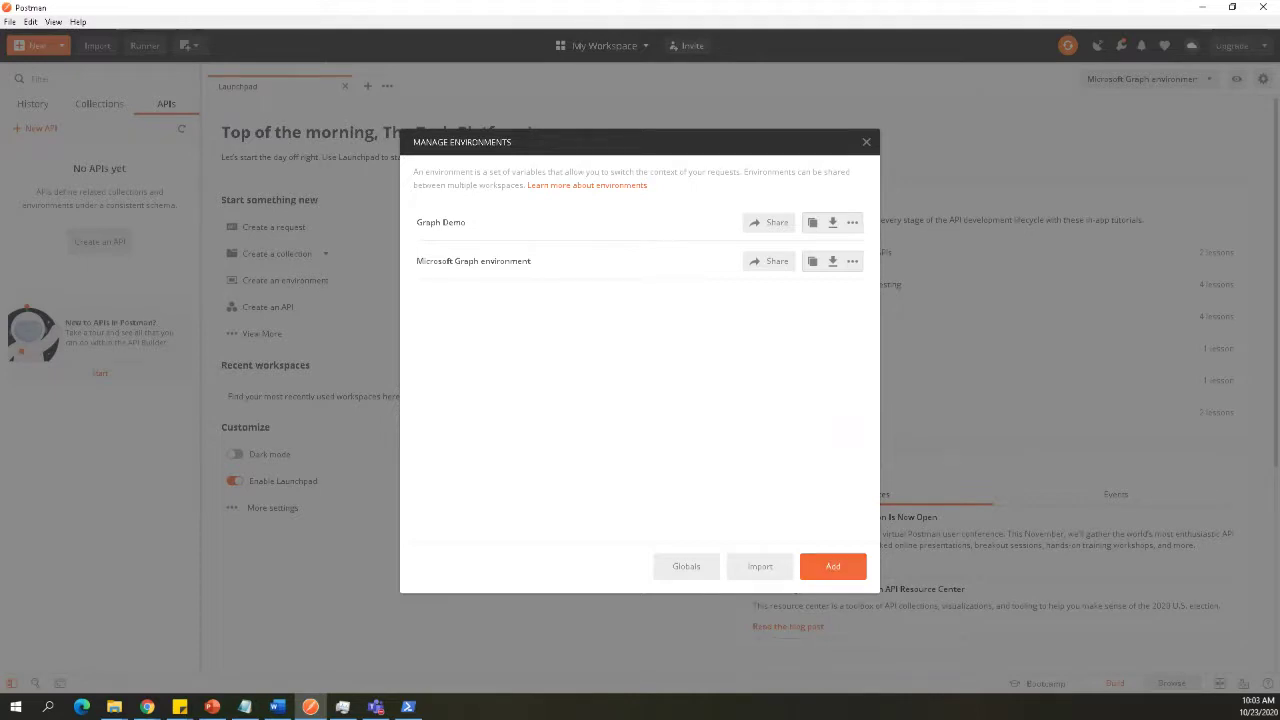
{"action": "key", "text": "alt+Tab"}
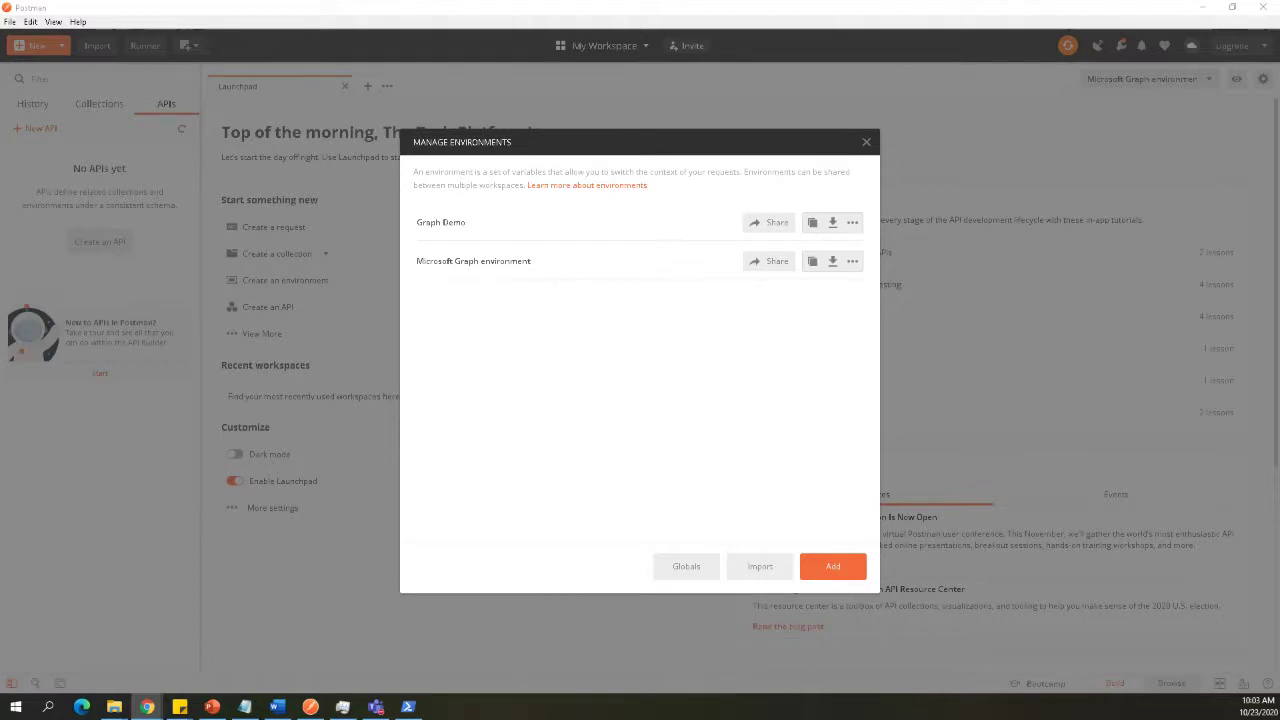
{"action": "left_click", "coordinate": [829, 567]}
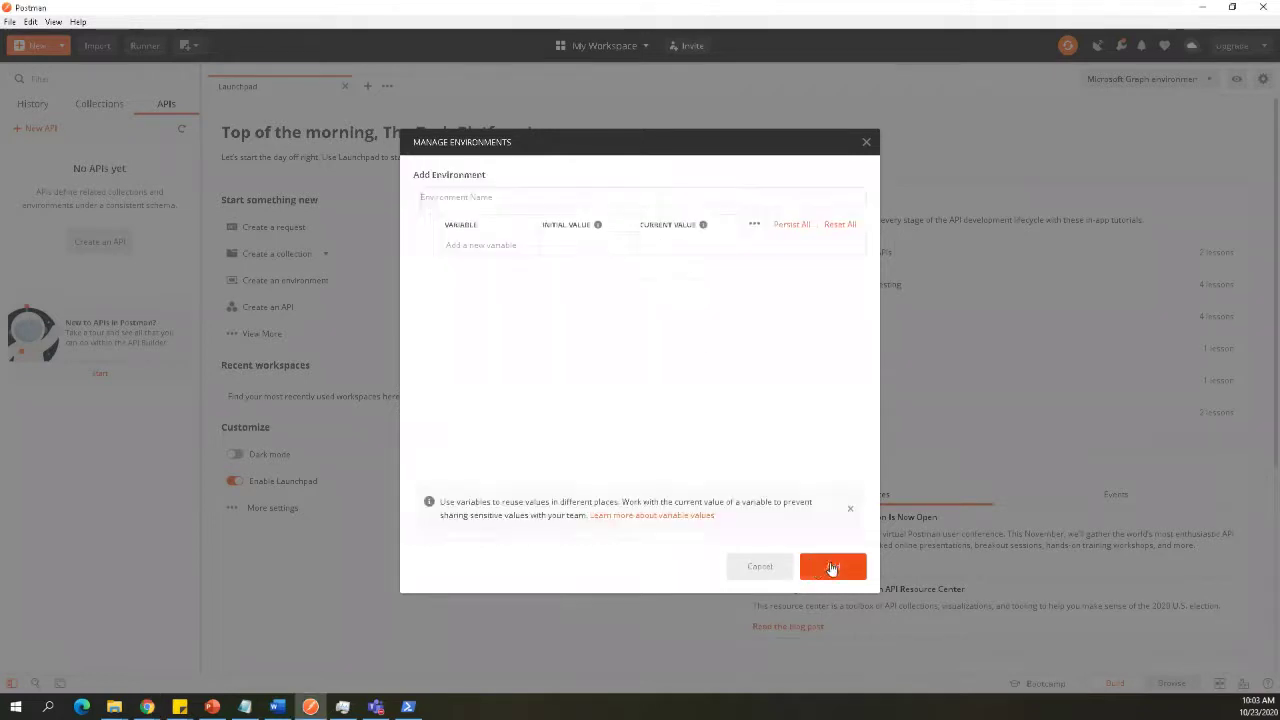
{"action": "left_click", "coordinate": [868, 142]}
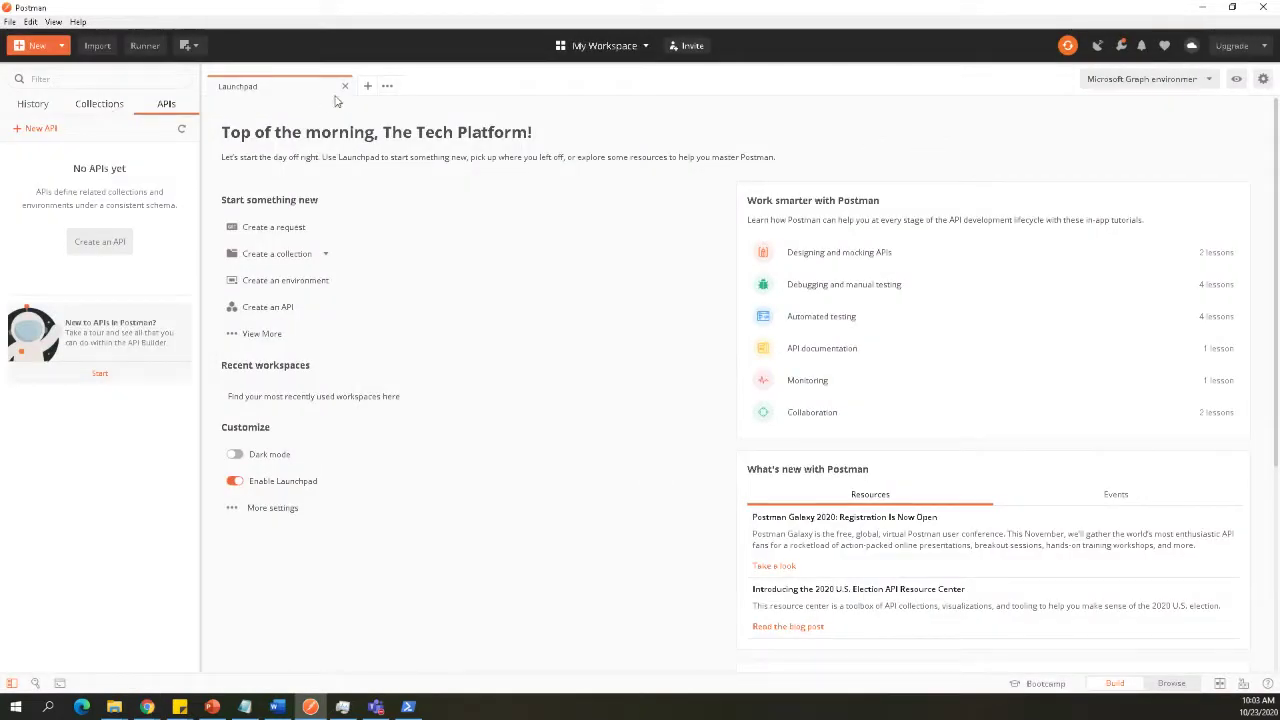
Create a new untitled request and set its method to POST.
{"action": "left_click", "coordinate": [367, 88]}
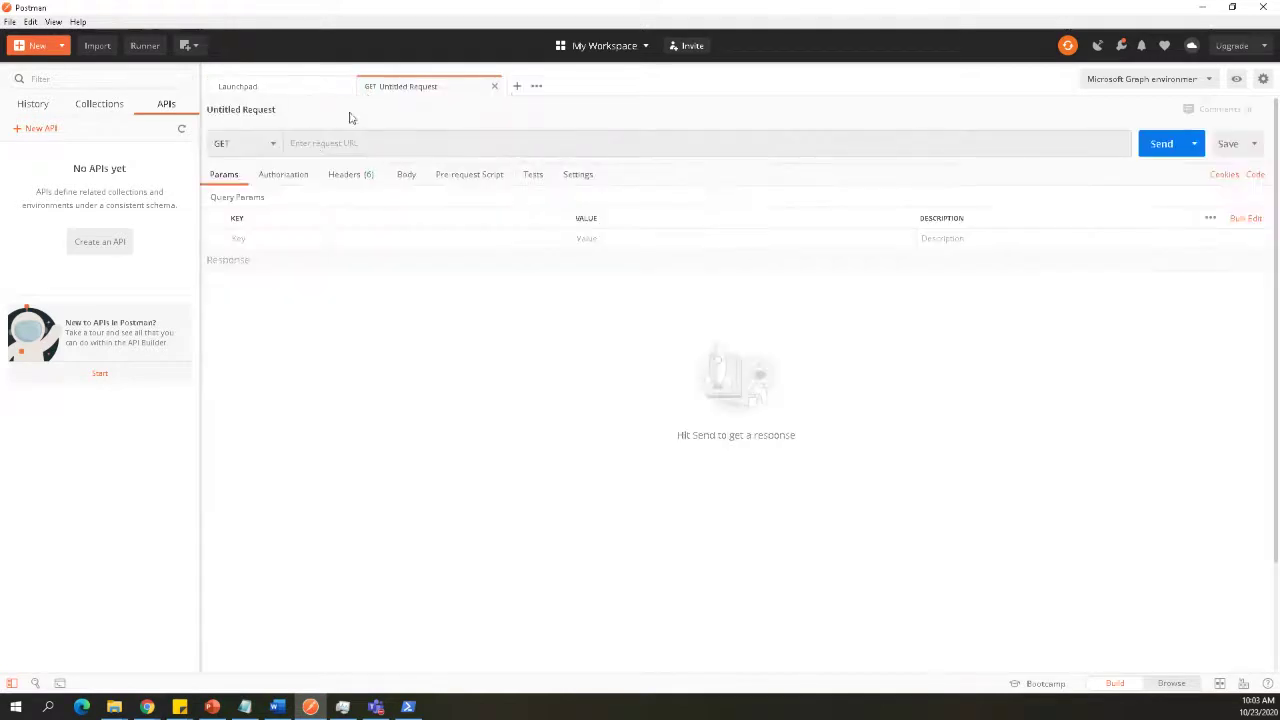
{"action": "left_click", "coordinate": [269, 146]}
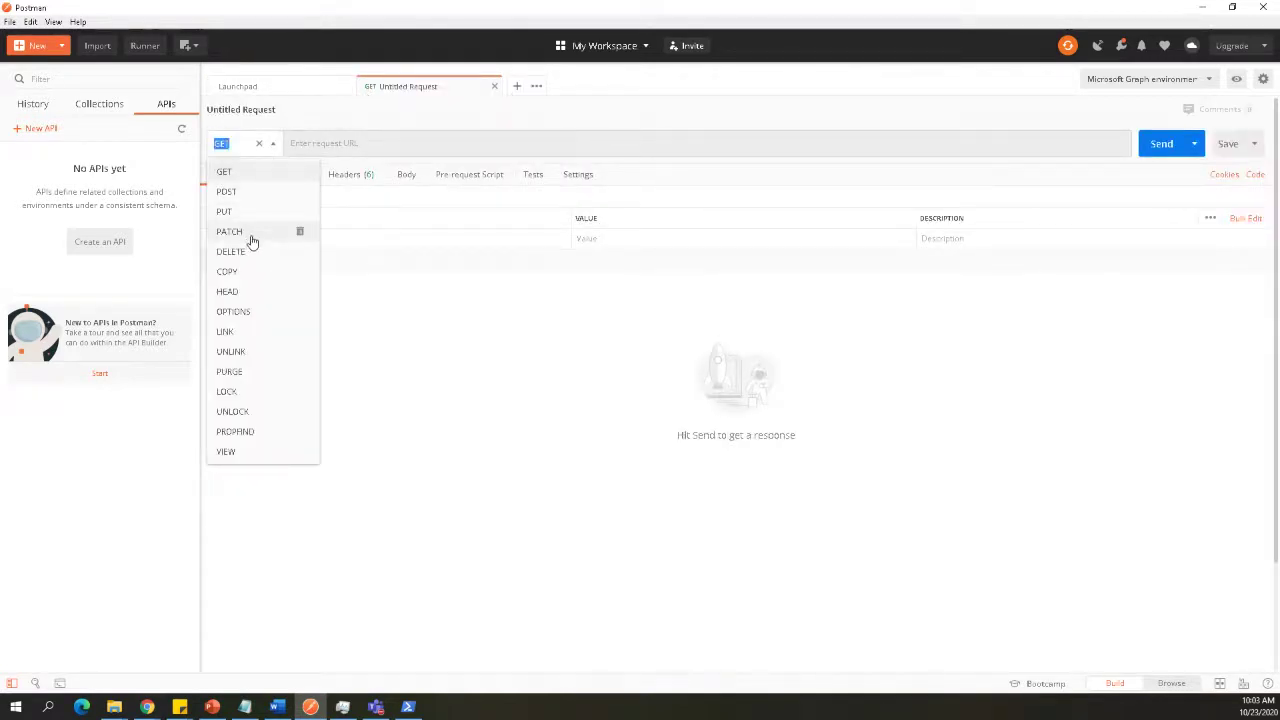
{"action": "left_click", "coordinate": [250, 192]}
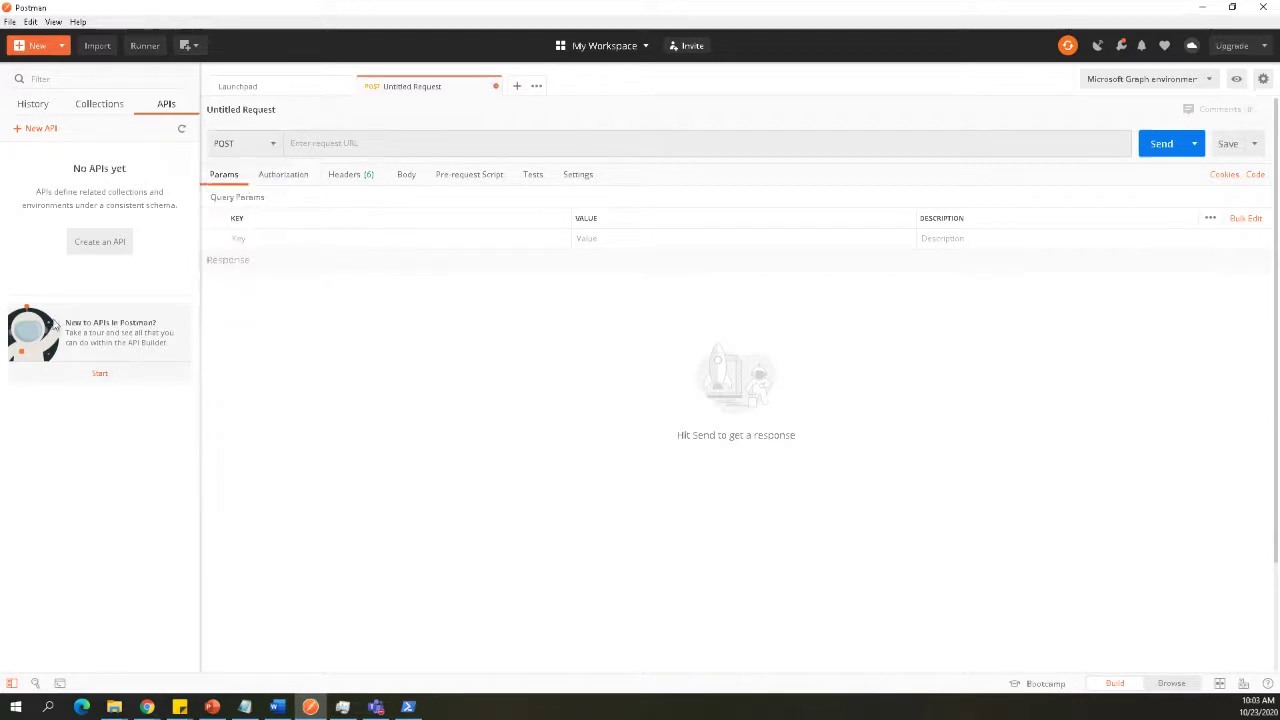
Set the POST request's body type to x-www-form-urlencoded.
{"action": "left_click", "coordinate": [147, 707]}
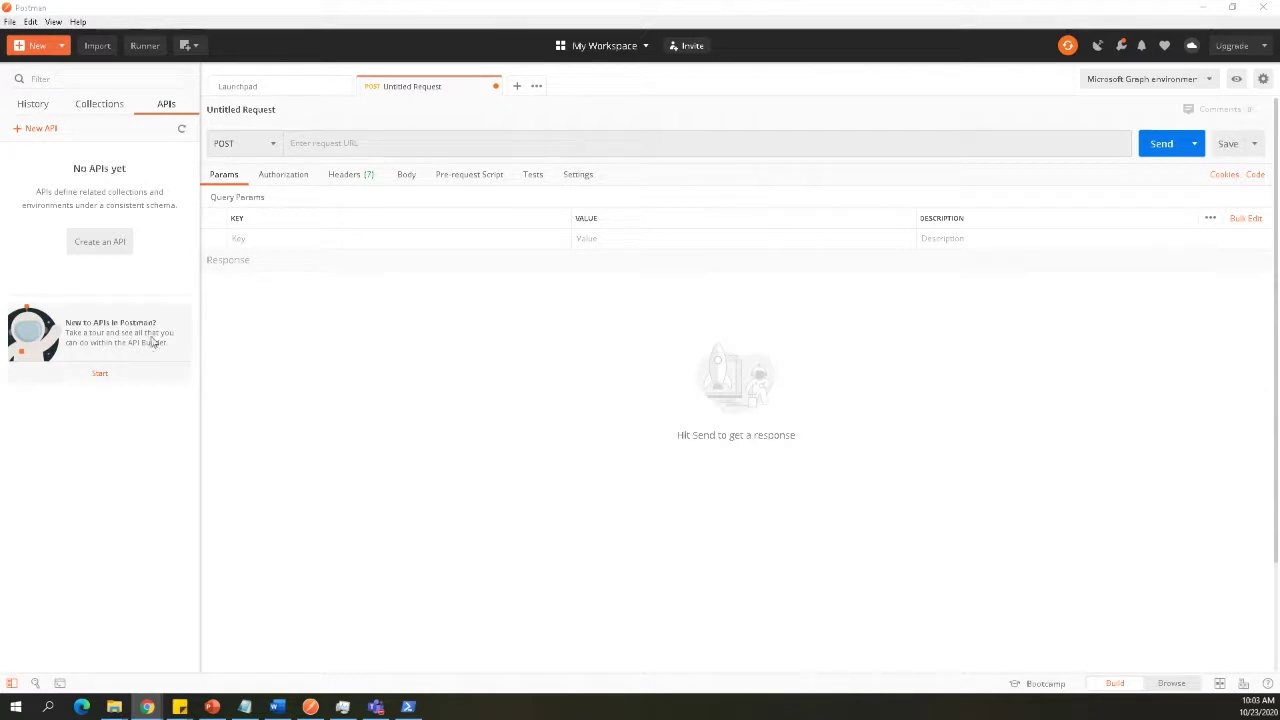
{"action": "left_click", "coordinate": [409, 175]}
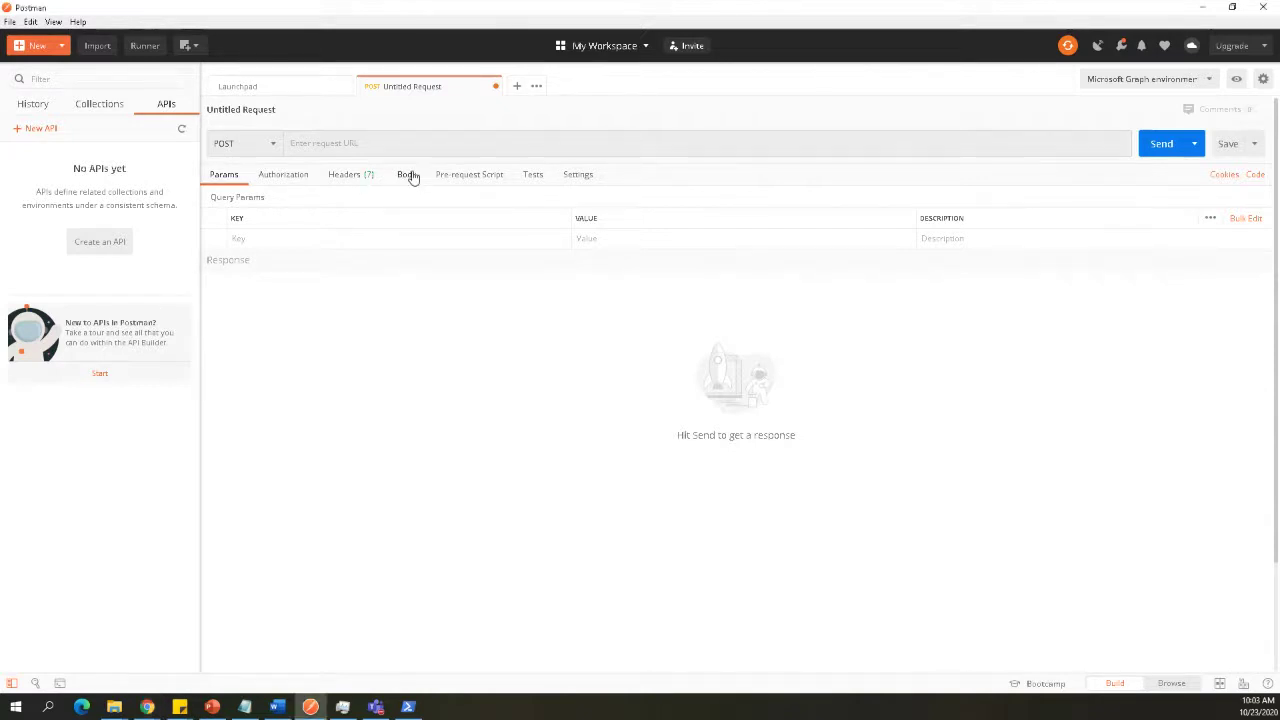
{"action": "left_click", "coordinate": [407, 175]}
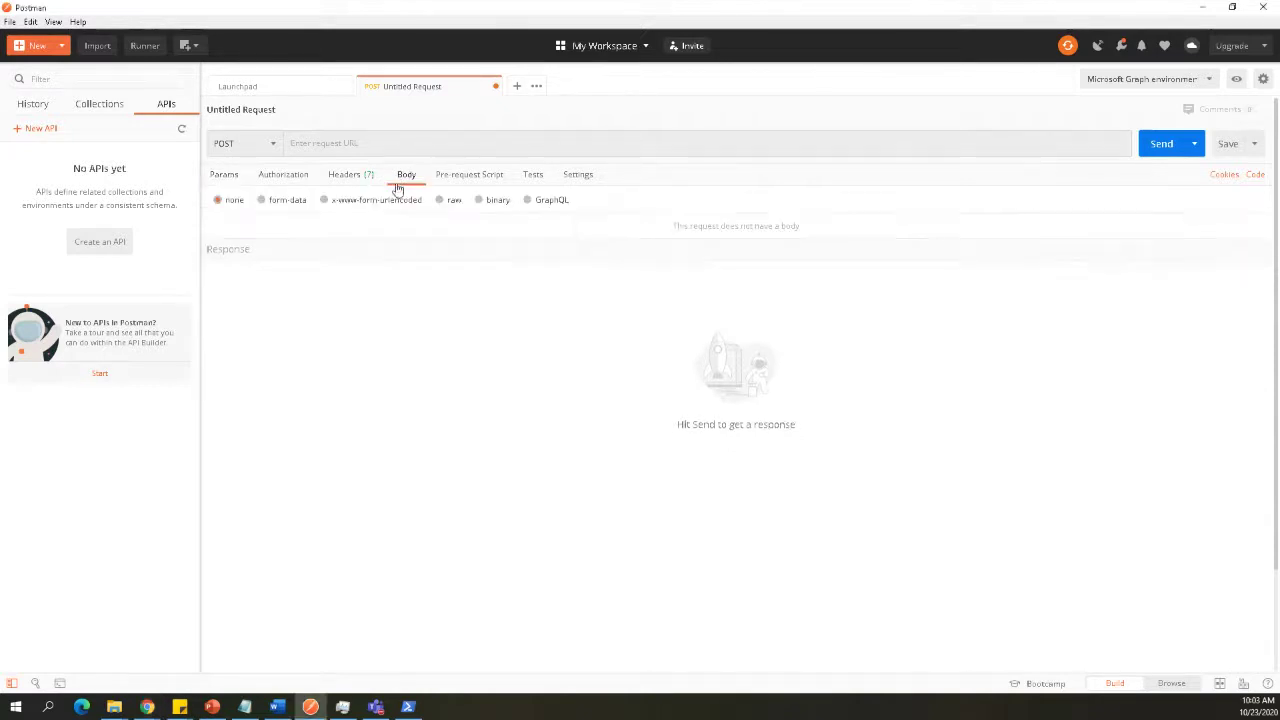
{"action": "left_click", "coordinate": [325, 201]}
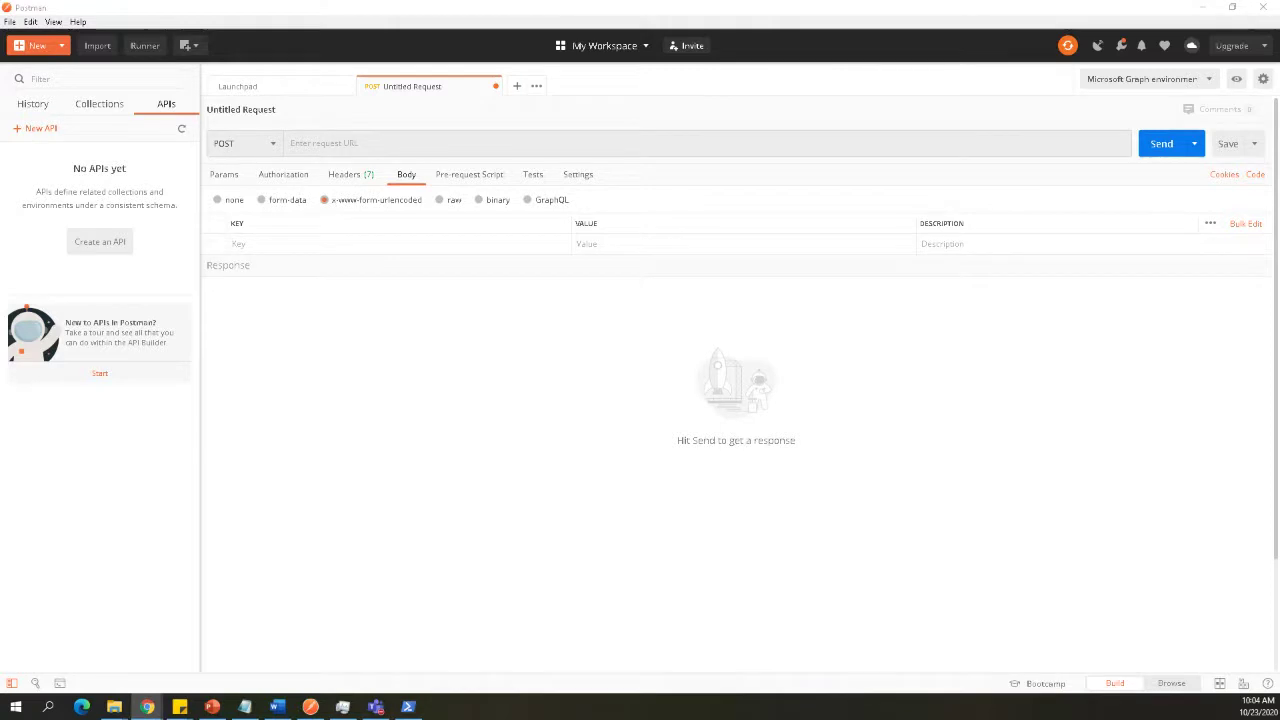
Add the keys ClientID and ClientSecret to the request body, leaving their values empty.
{"action": "left_click", "coordinate": [237, 243]}
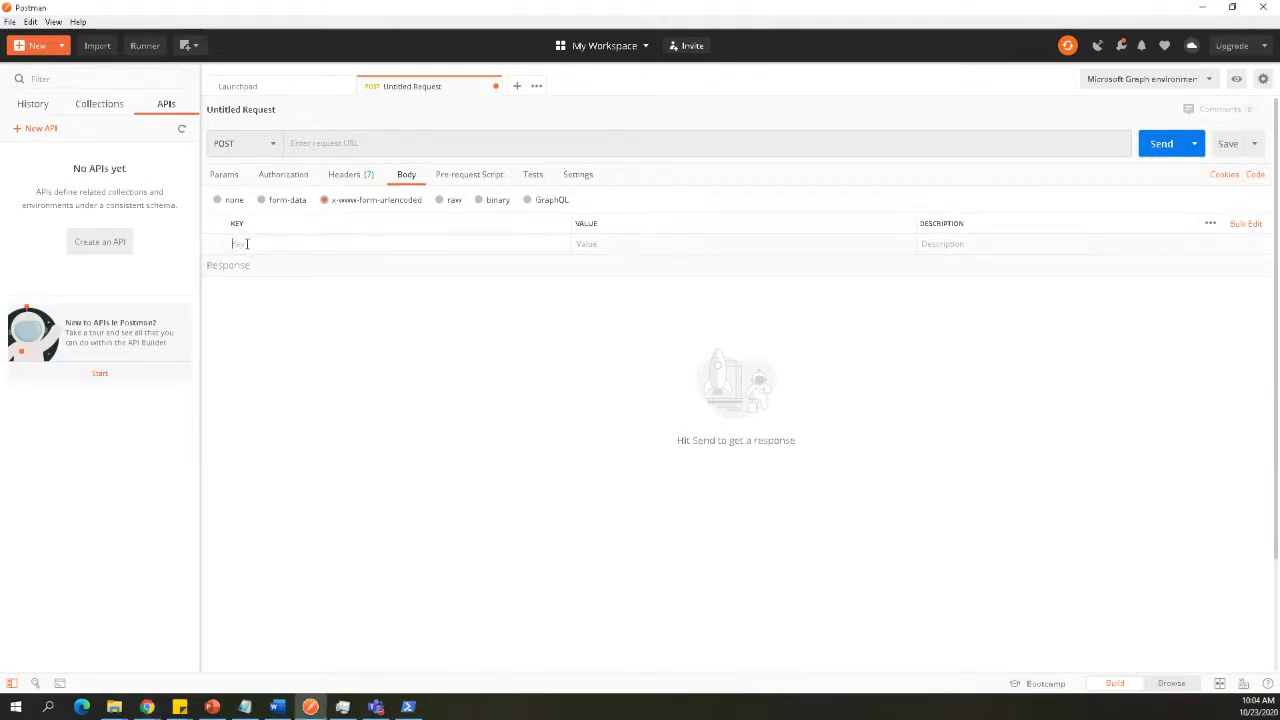
{"action": "key", "text": "ctrl+v"}
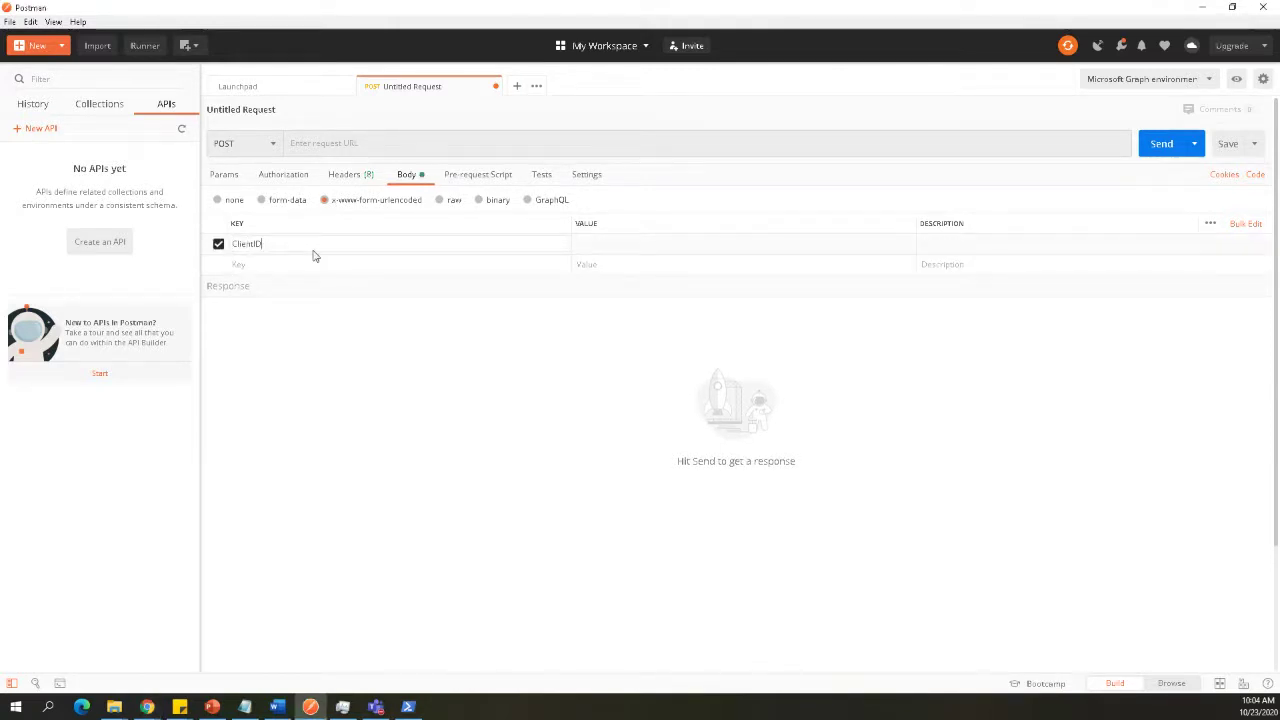
{"action": "key", "text": "alt+Tab"}
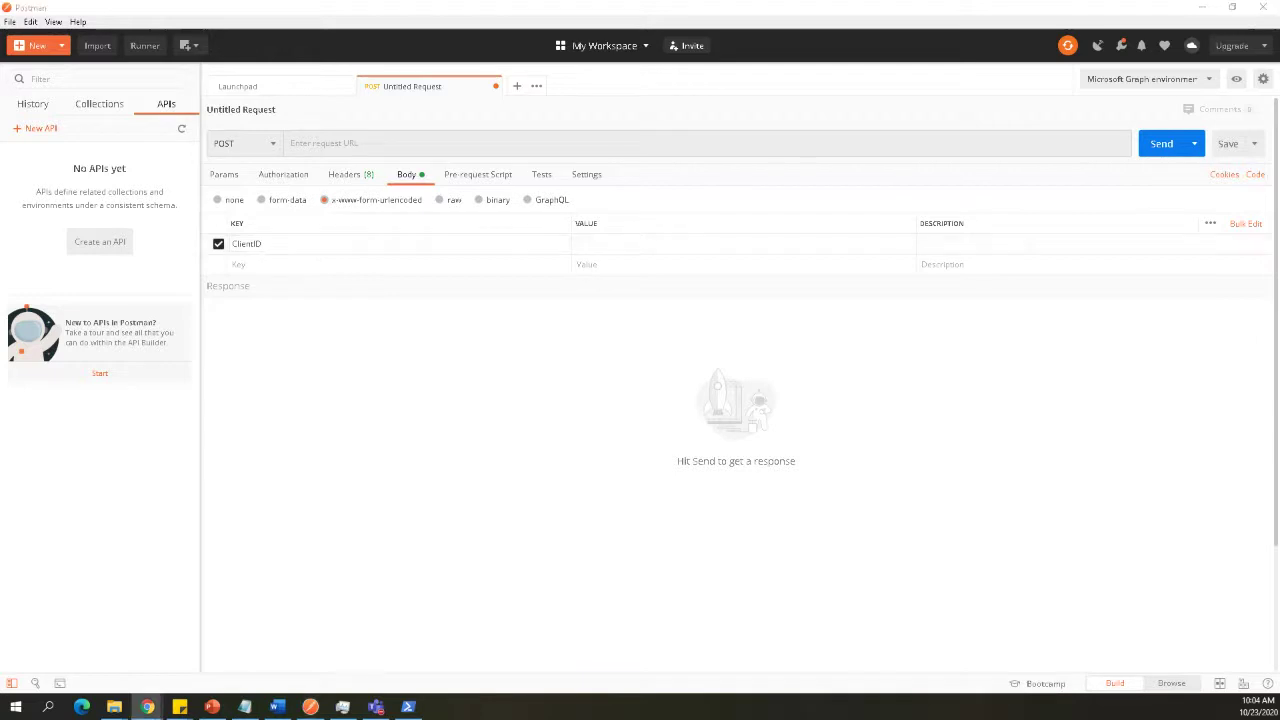
{"action": "key", "text": "alt+Tab"}
{"action": "left_click", "coordinate": [276, 264]}
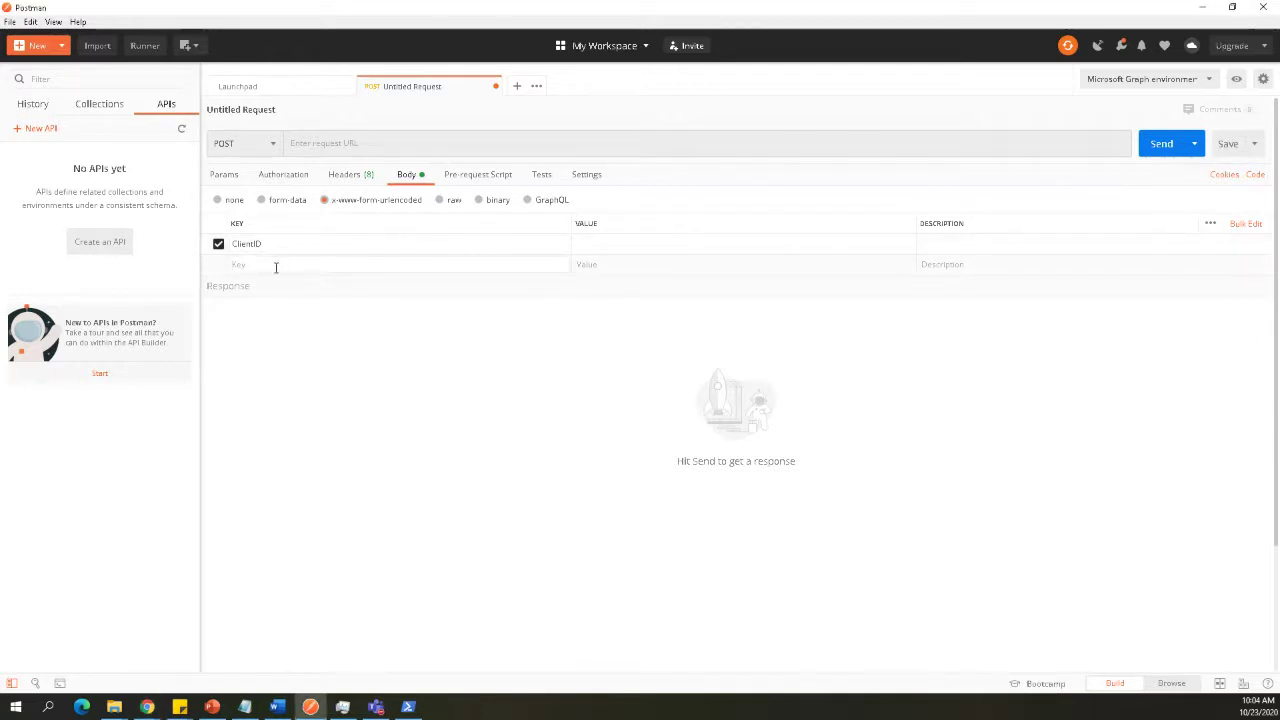
{"action": "key", "text": "ctrl+v"}
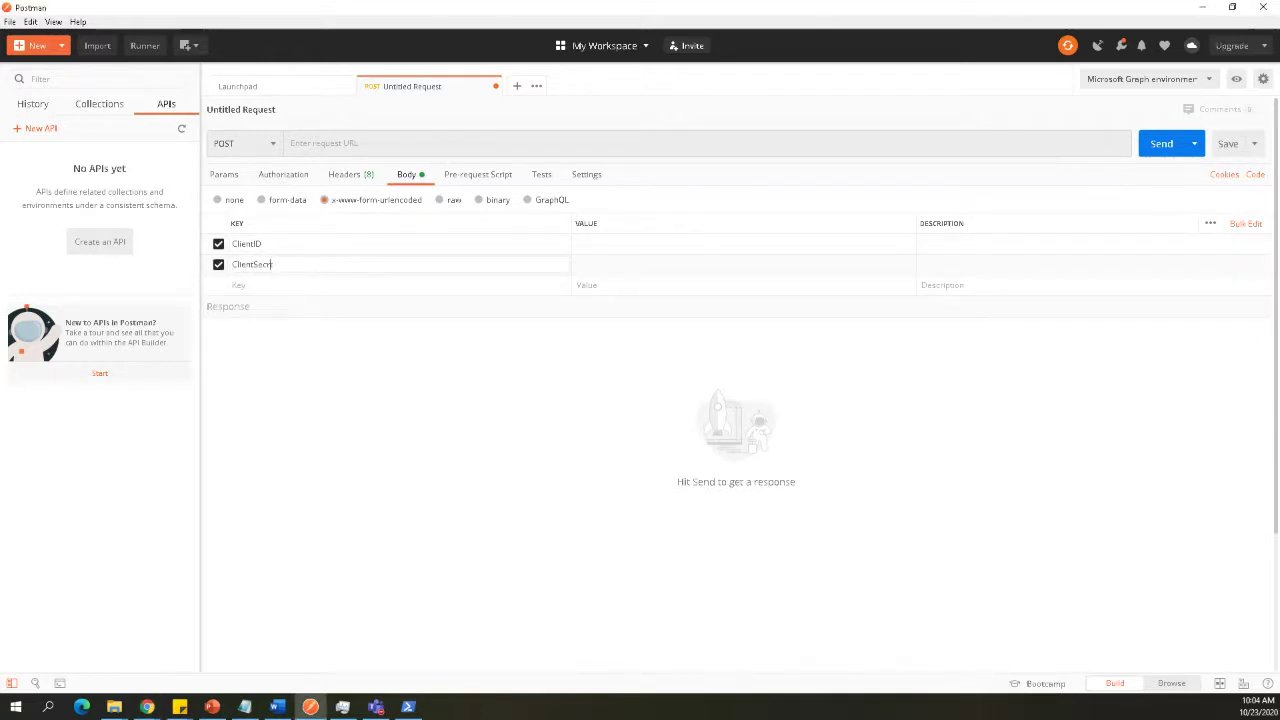
{"action": "key", "text": "BackSpace"}
{"action": "type", "text": "et"}
{"action": "left_click", "coordinate": [326, 309]}
Add TenantID as the third key of the request body, without a trailing space.
{"action": "key", "text": "alt+Tab"}
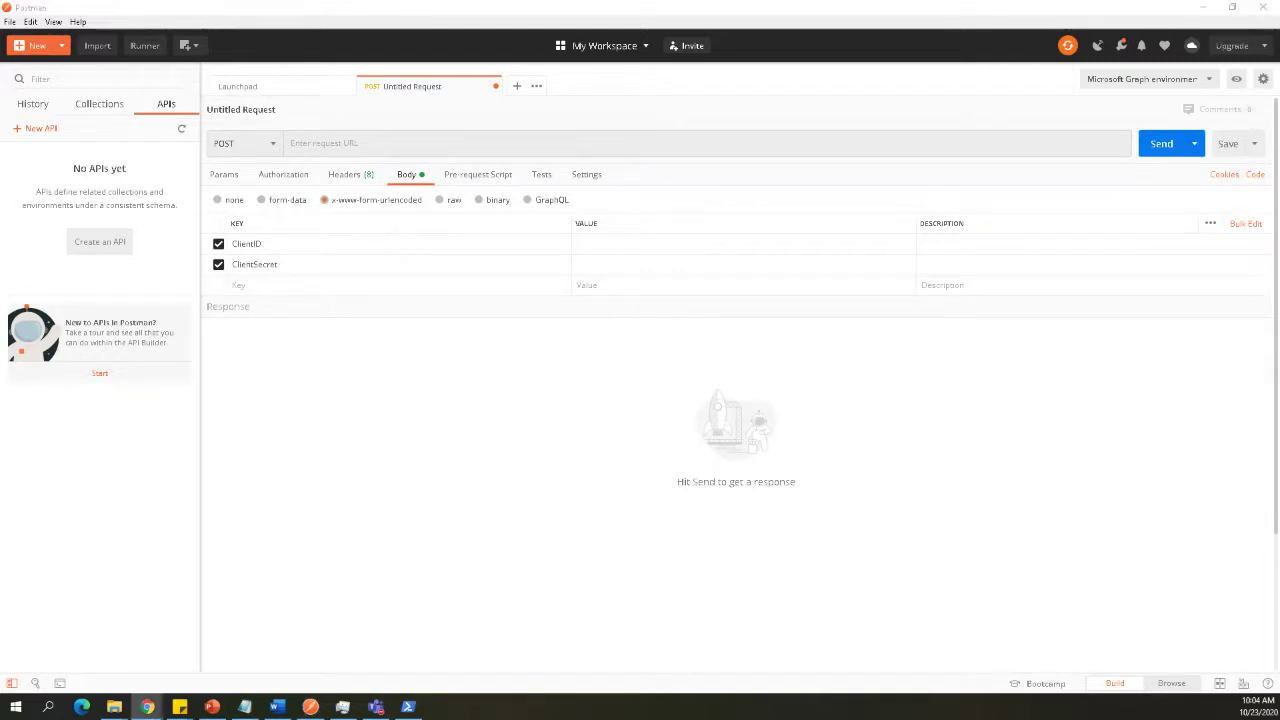
{"action": "left_click", "coordinate": [348, 288]}
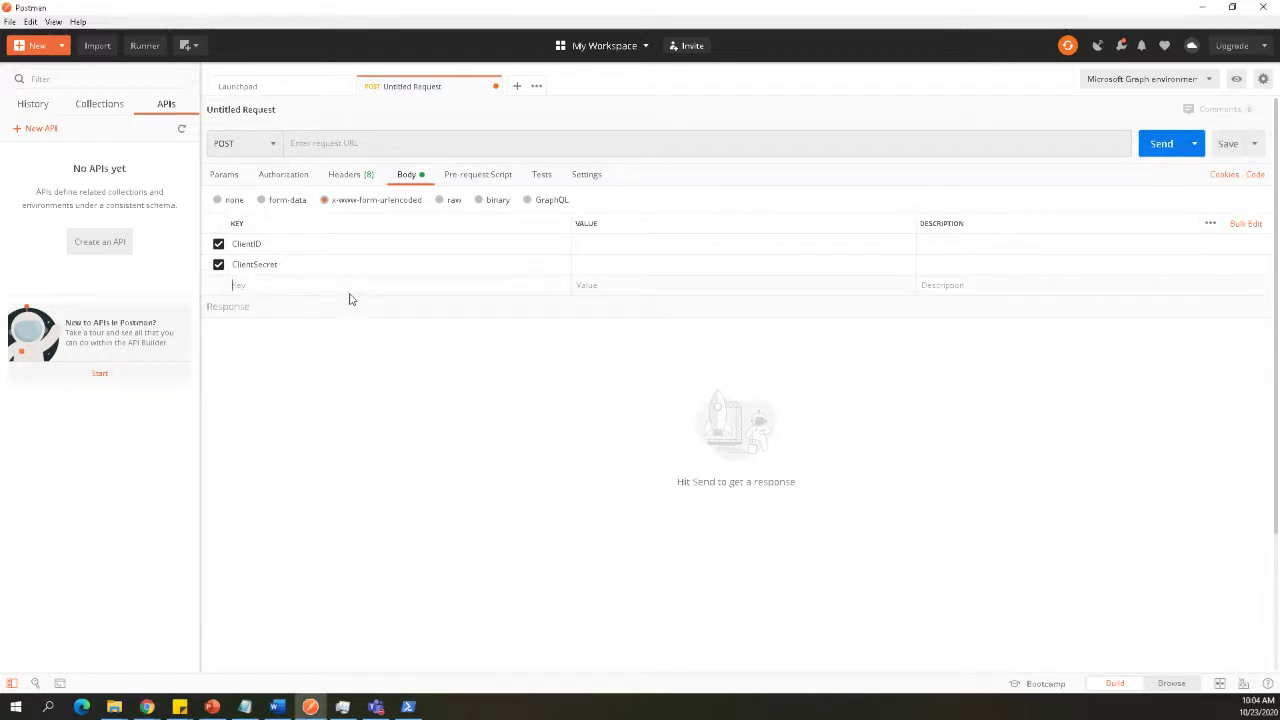
{"action": "key", "text": "ctrl+v"}
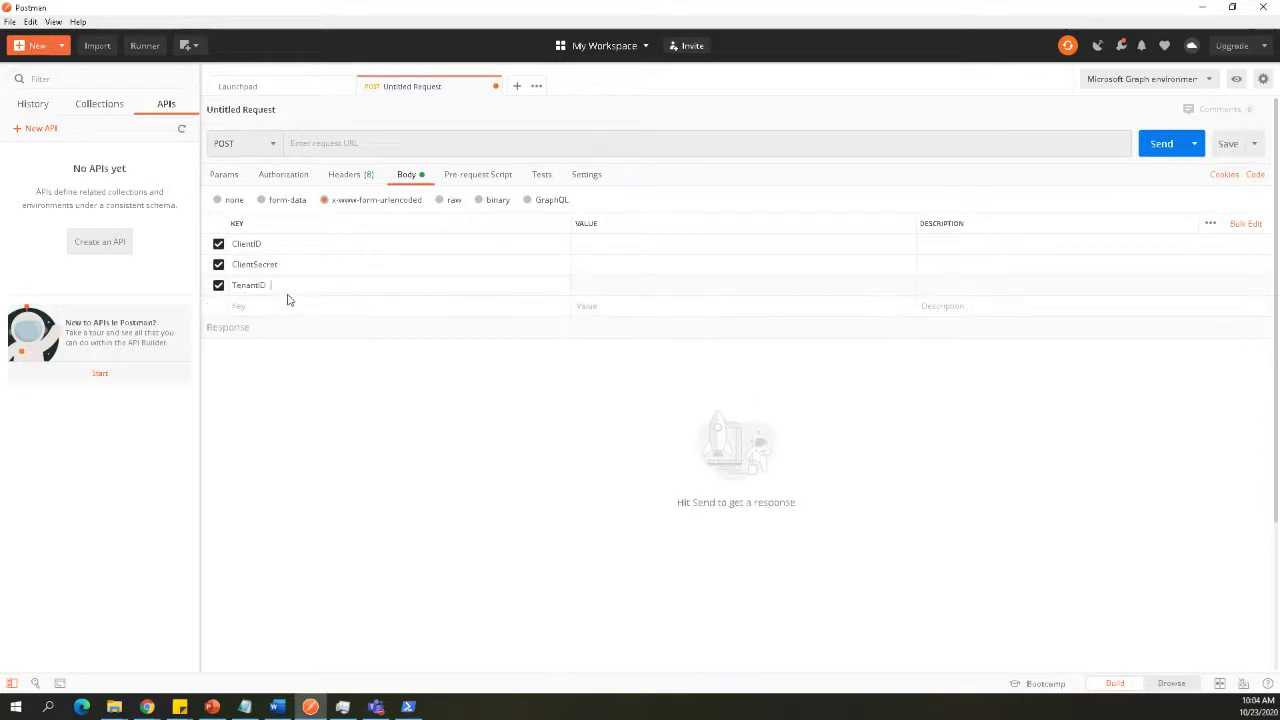
{"action": "key", "text": "BackSpace"}
{"action": "key", "text": "alt+Tab"}
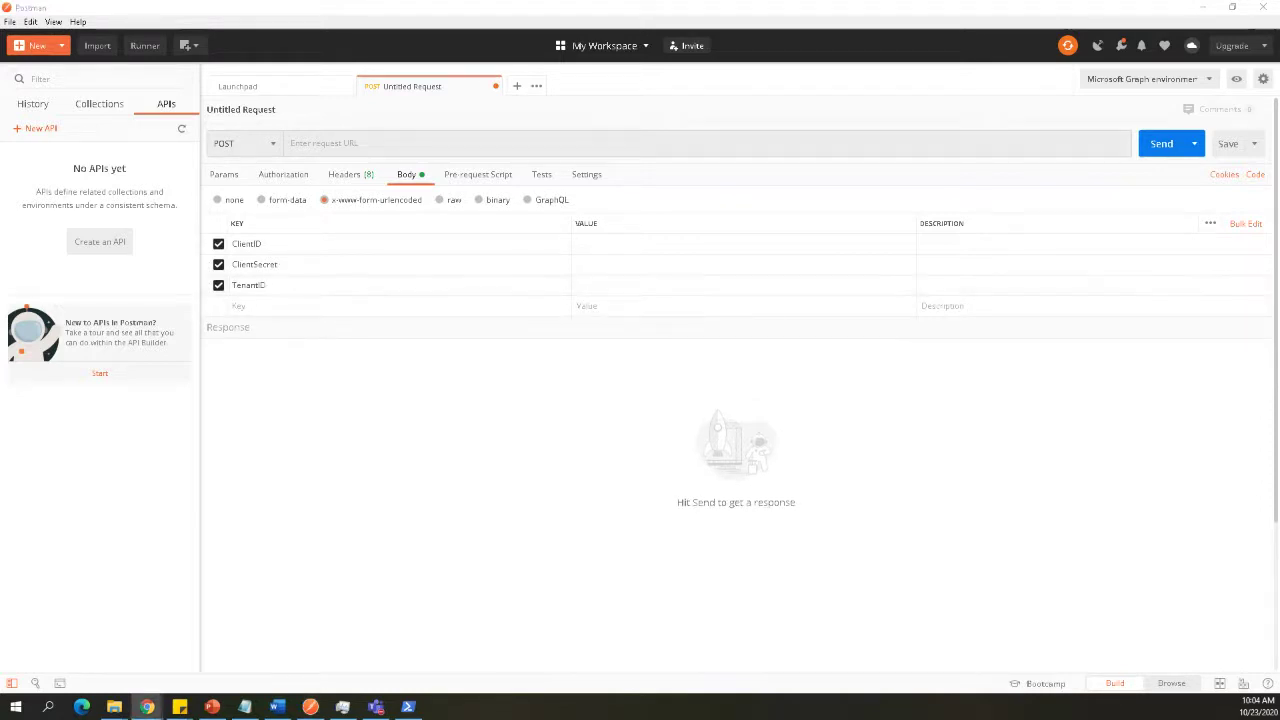
Add AccessToken as the fourth key of the request body, leaving its value empty.
{"action": "left_click", "coordinate": [265, 305]}
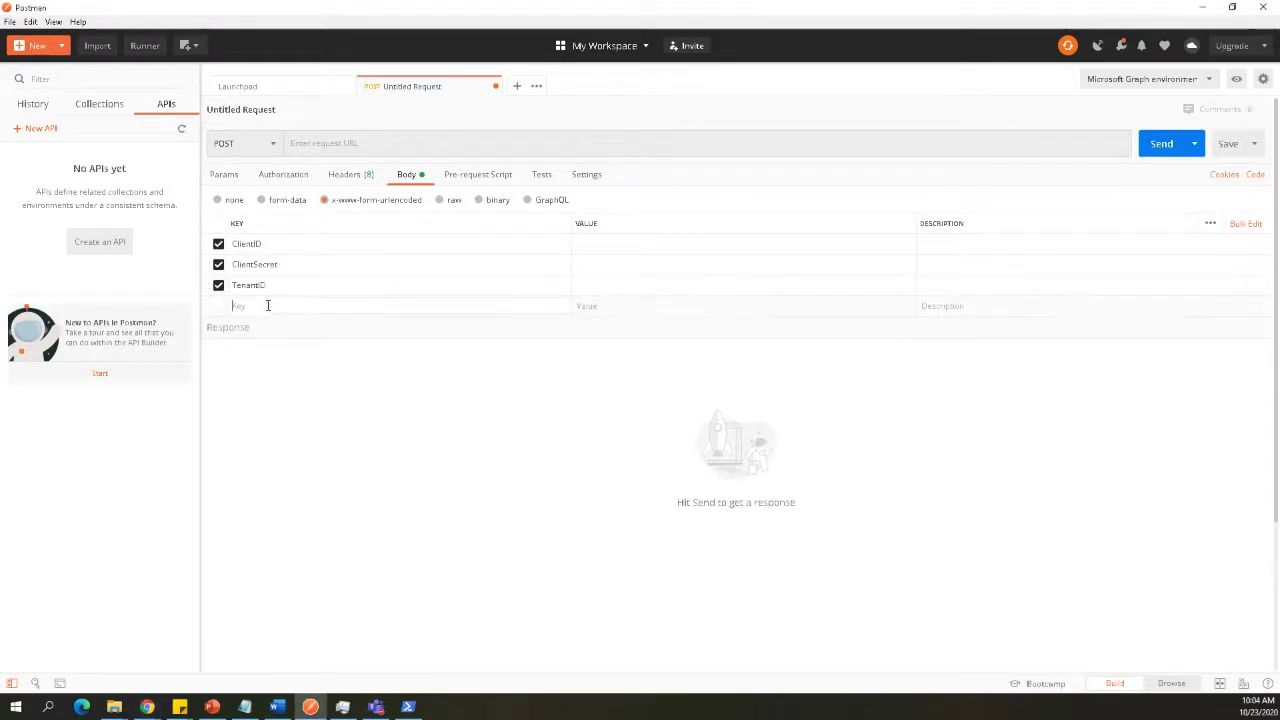
{"action": "key", "text": "ctrl+v"}
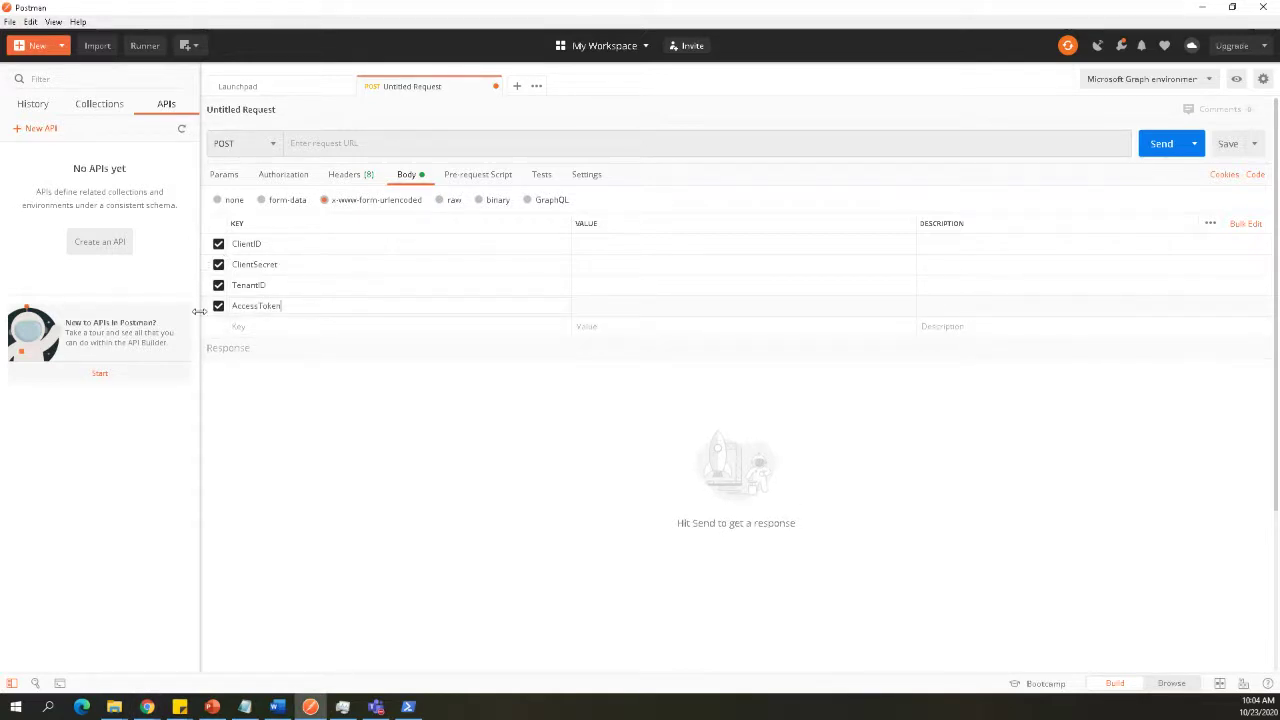
{"action": "left_click", "coordinate": [620, 246]}
{"action": "key", "text": "alt+Tab"}
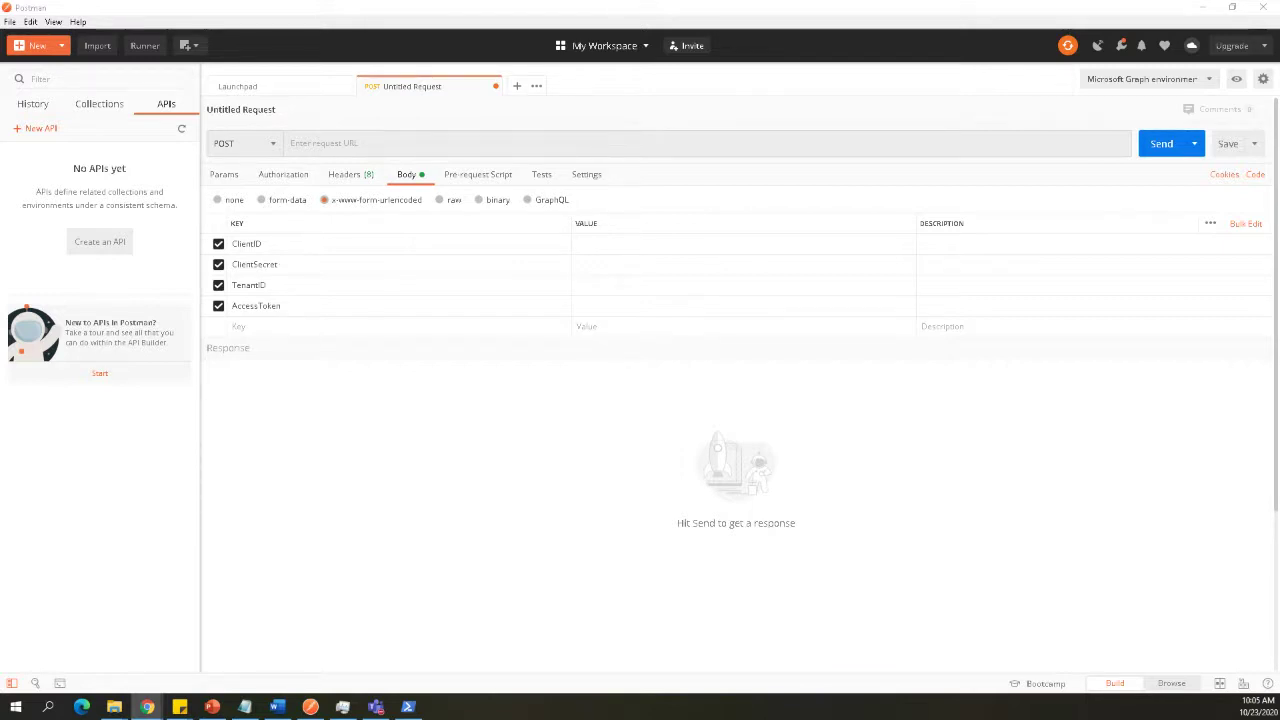
Try to enter the {{client-id} reference as the value of the ClientID key.
{"action": "left_click", "coordinate": [676, 249]}
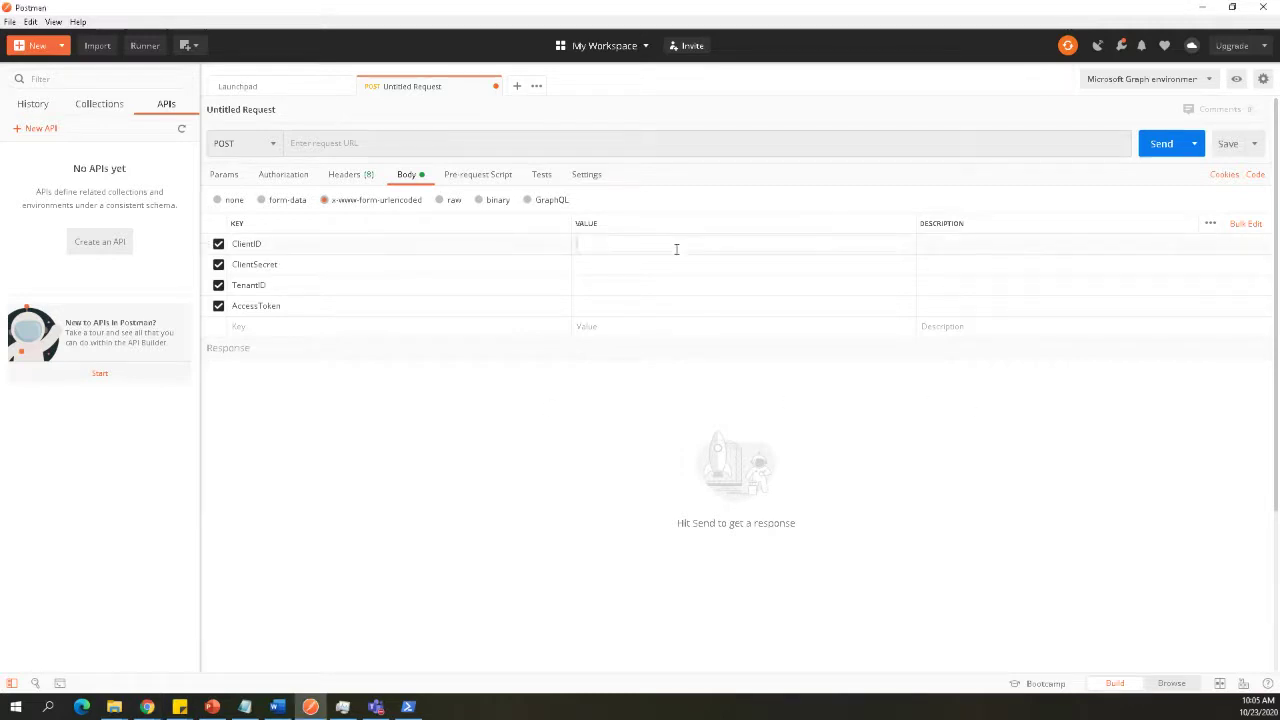
{"action": "type", "text": "0"}
{"action": "type", "text": "{client-id}"}
Set the value of the ClientSecret key to the suggested {{ClientSecret}} variable.
{"action": "left_click", "coordinate": [607, 260]}
{"action": "type", "text": "{{clien"}
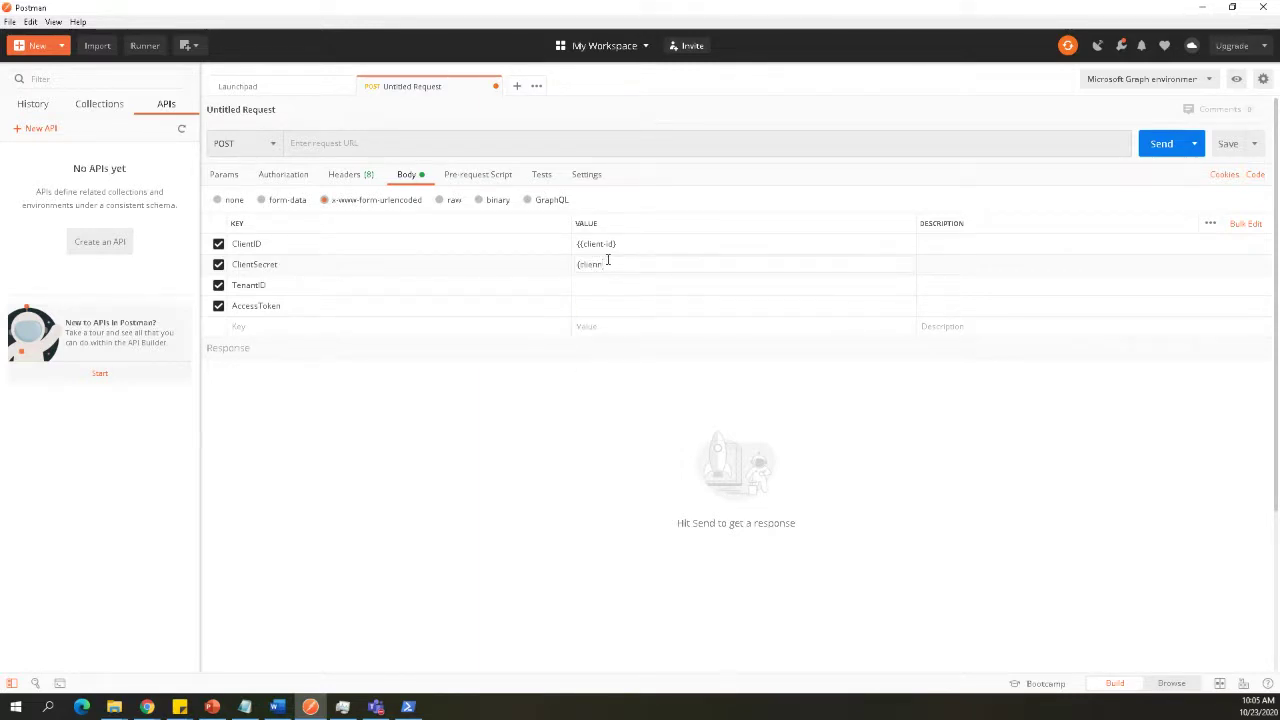
{"action": "key", "text": "BackSpace"}
{"action": "key", "text": "Down"}
{"action": "key", "text": "Down"}
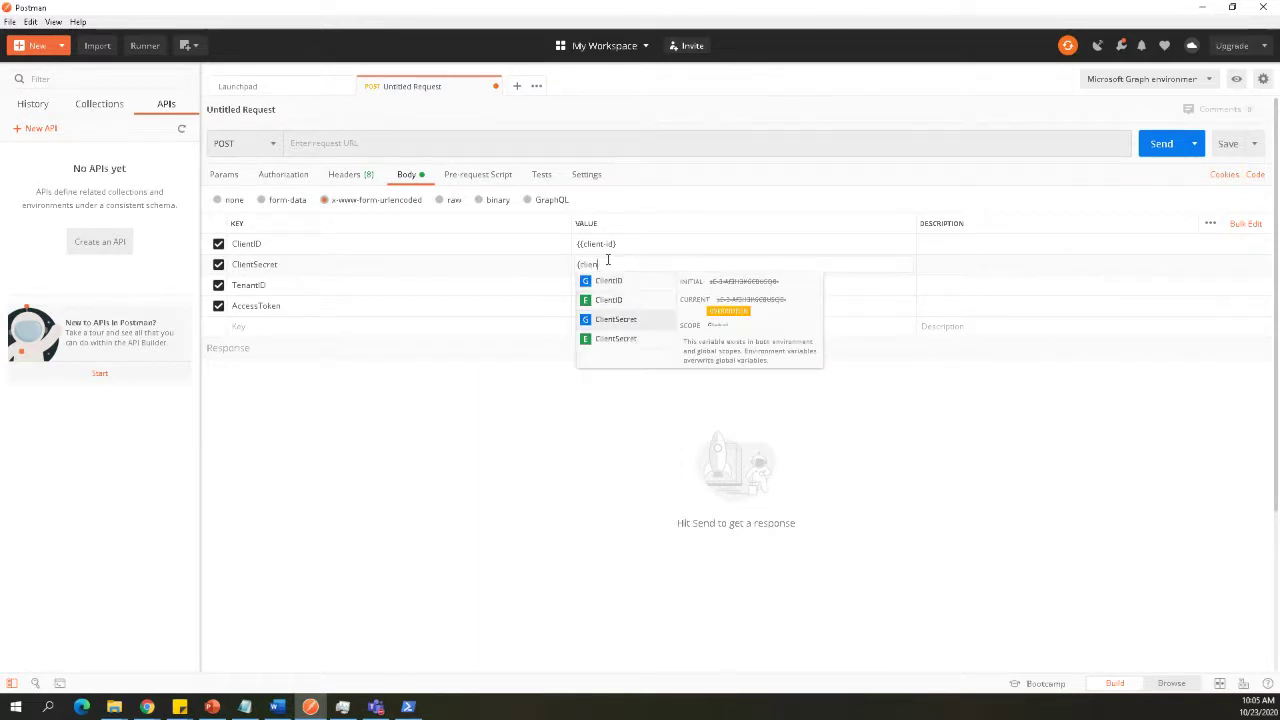
{"action": "key", "text": "Return"}
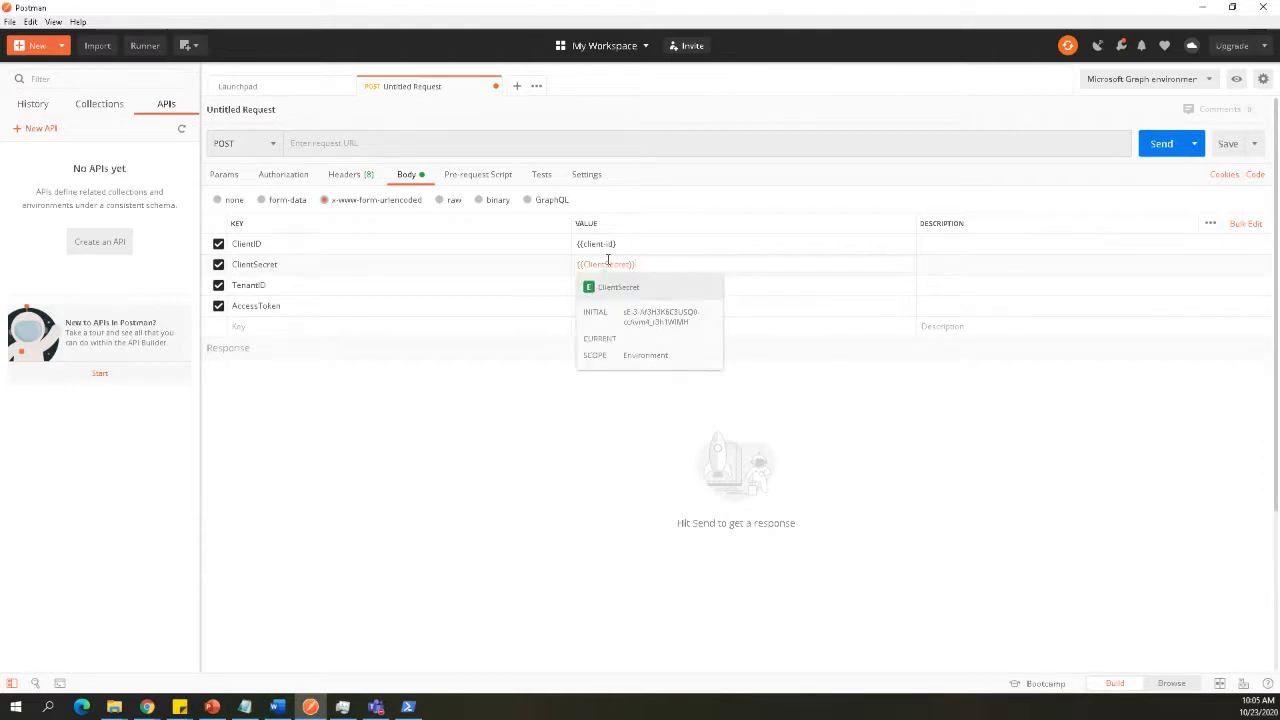
Remove the ClientID row with the incorrect variable reference from the request body.
{"action": "left_click_drag", "start_coordinate": [625, 244], "coordinate": [524, 242]}
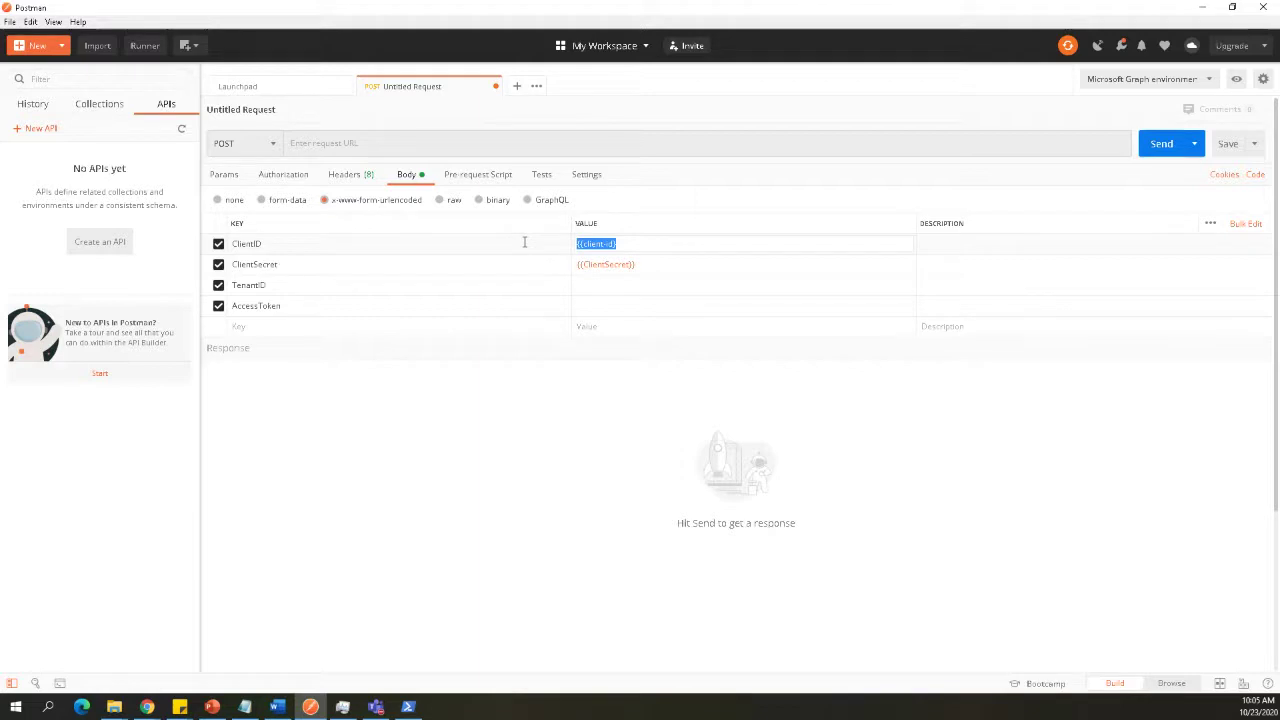
{"action": "left_click", "coordinate": [614, 245]}
{"action": "left_click", "coordinate": [584, 244]}
{"action": "key", "text": "BackSpace"}
{"action": "left_click_drag", "start_coordinate": [626, 243], "coordinate": [553, 245]}
{"action": "left_click", "coordinate": [553, 245]}
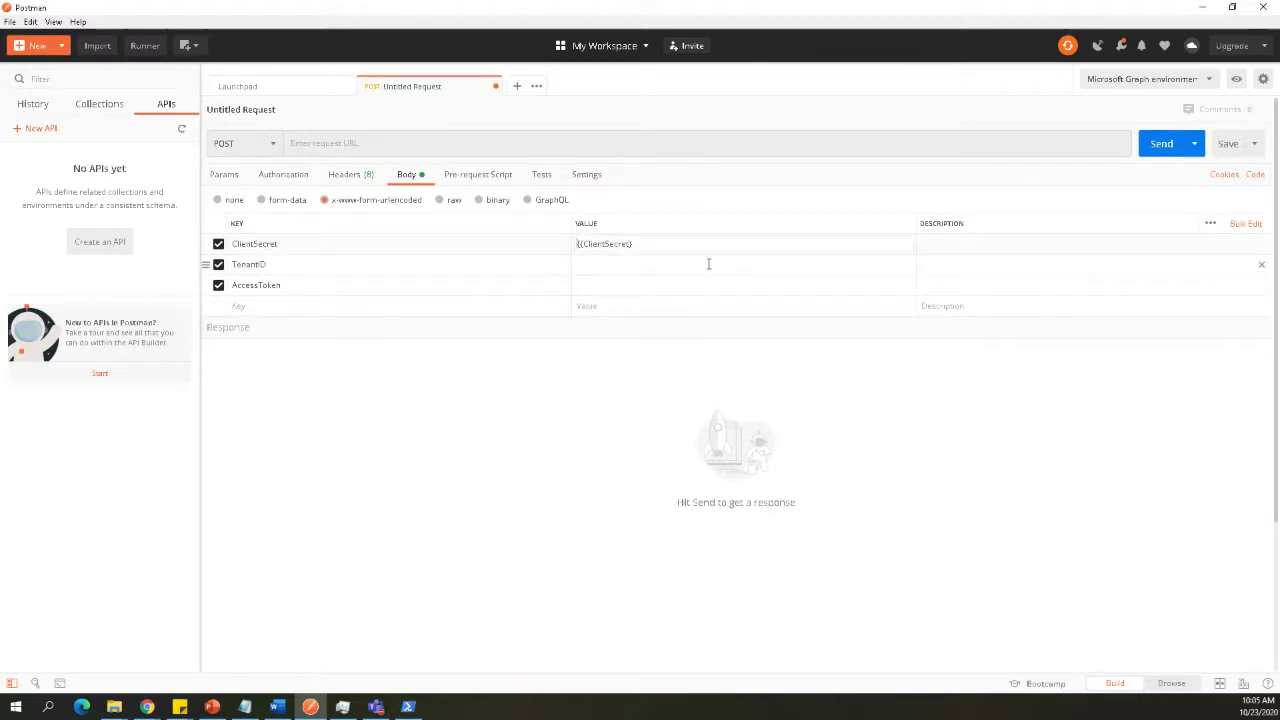
{"action": "left_click", "coordinate": [244, 306]}
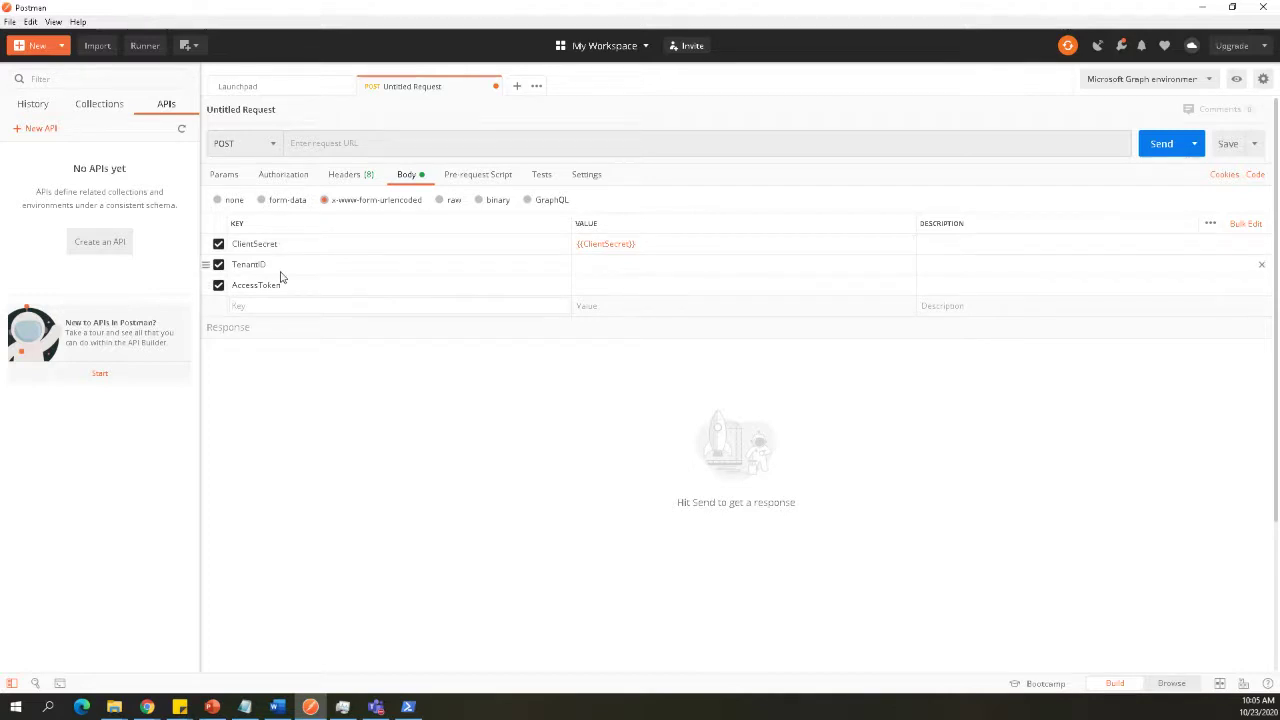
{"action": "key", "text": "alt+Tab"}
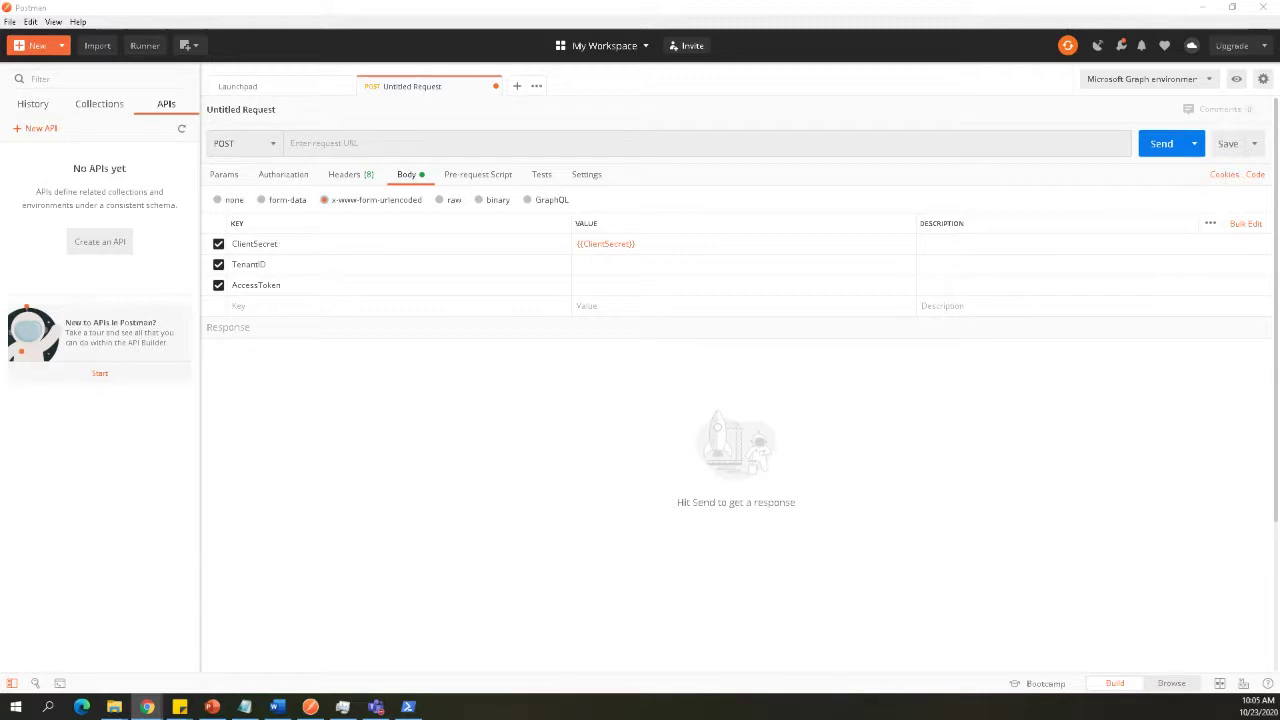
{"action": "left_click", "coordinate": [266, 304]}
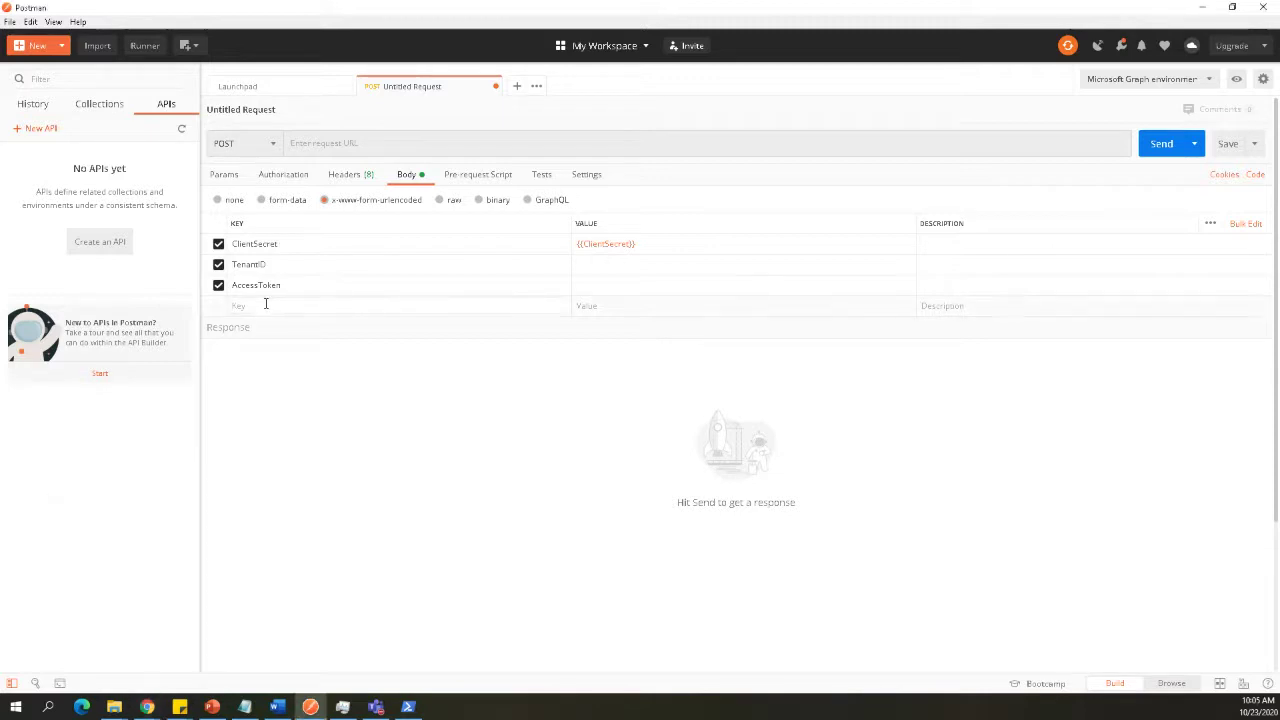
{"action": "type", "text": "ClientID [Client ID value that we saved from Azure AD App]"}
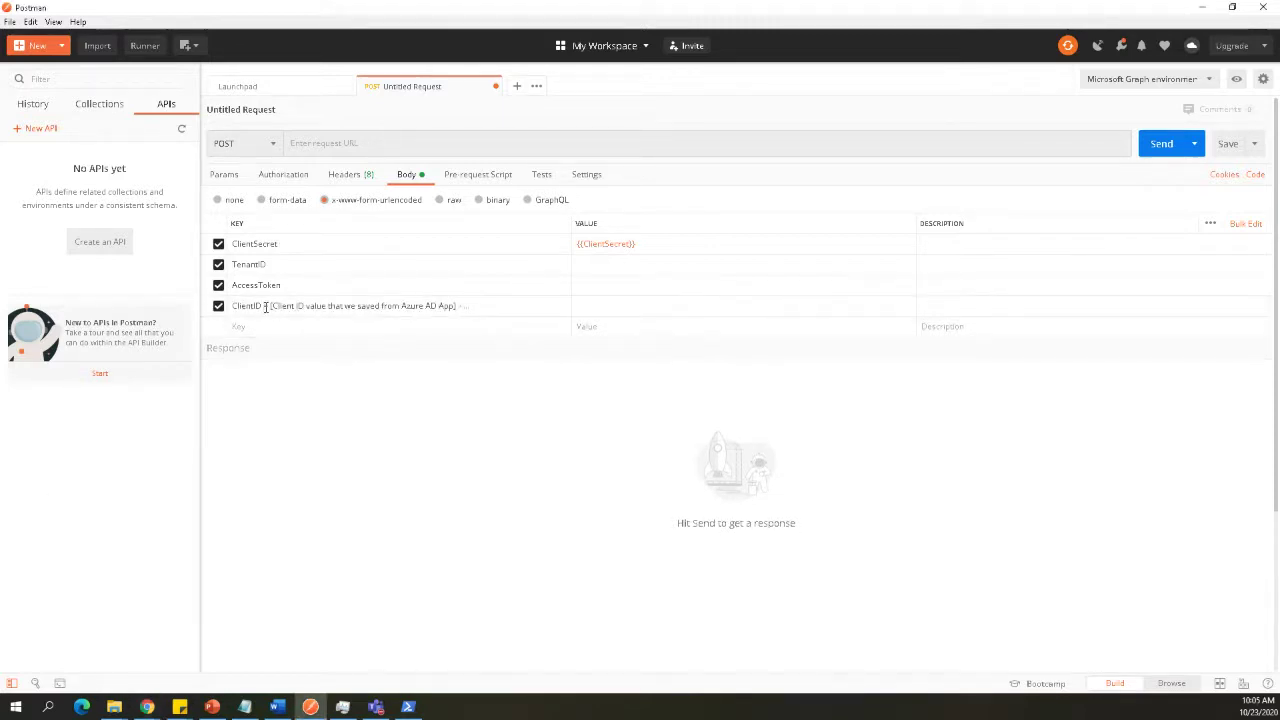
{"action": "left_click_drag", "start_coordinate": [266, 307], "coordinate": [586, 314]}
{"action": "key", "text": "ctrl+z"}
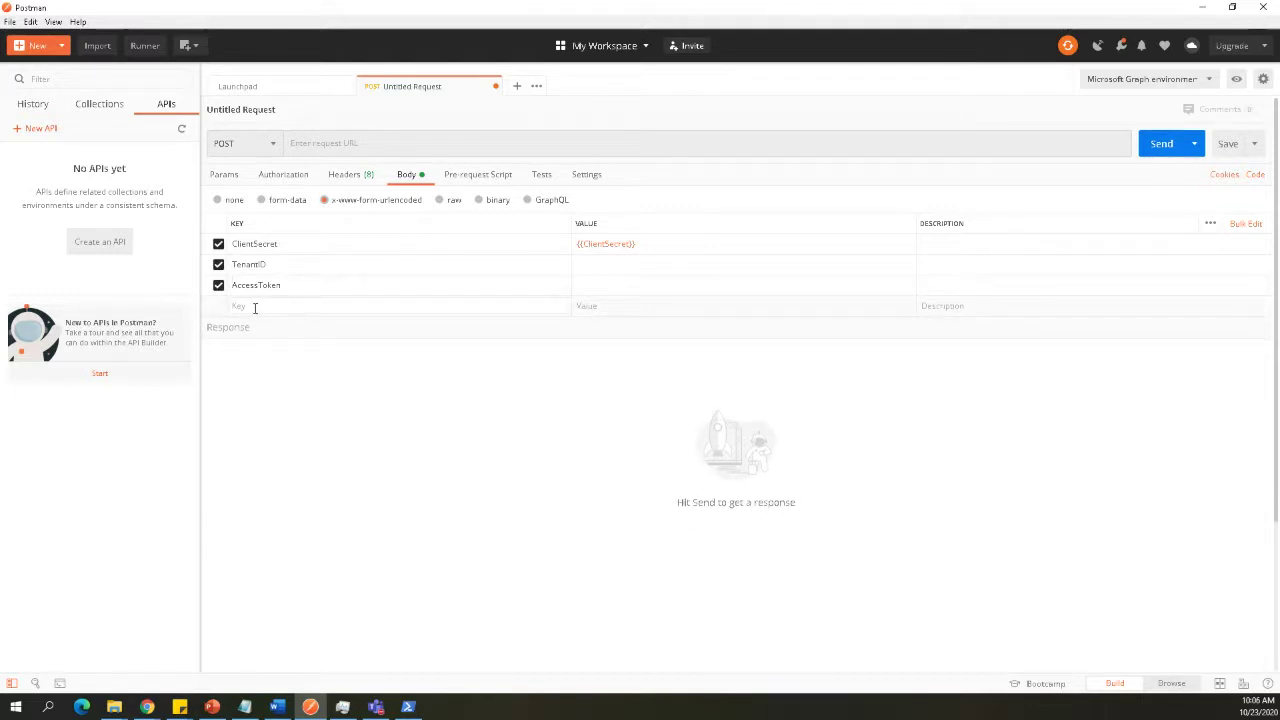
Add ClientID as the last body key and set its value to the {{ClientID}} environment variable.
{"action": "left_click", "coordinate": [147, 706]}
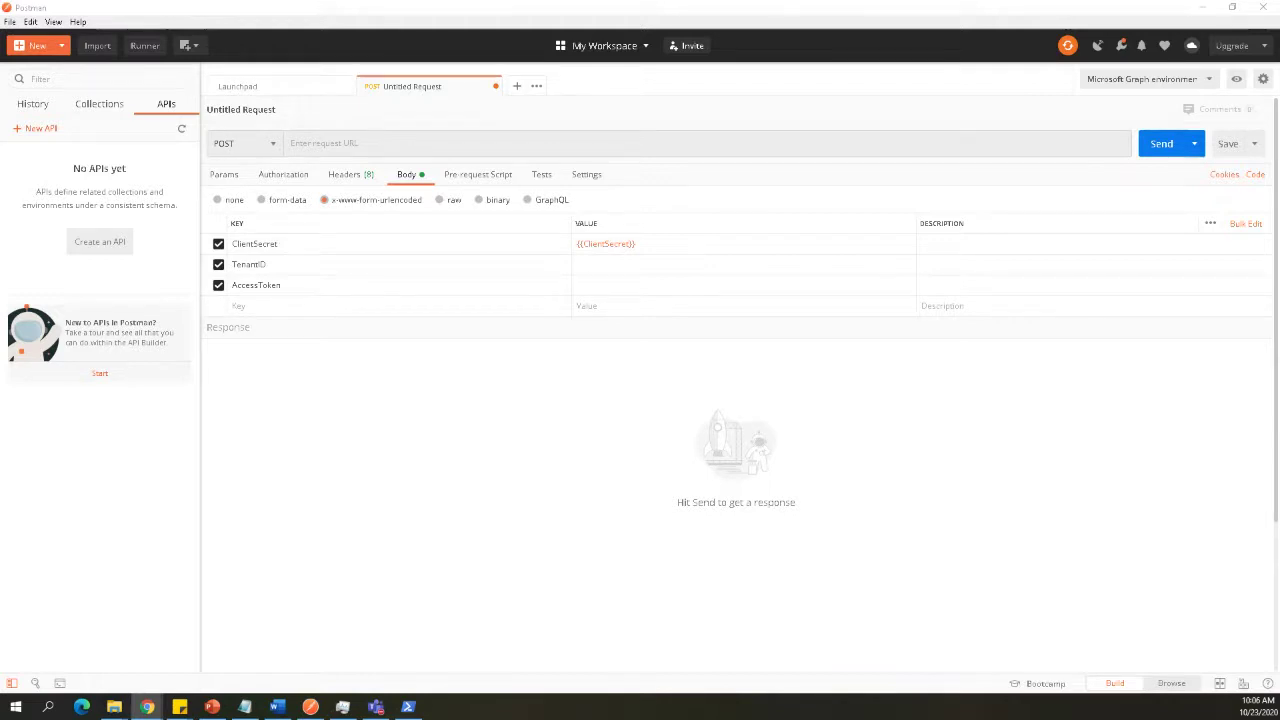
{"action": "left_click", "coordinate": [260, 305]}
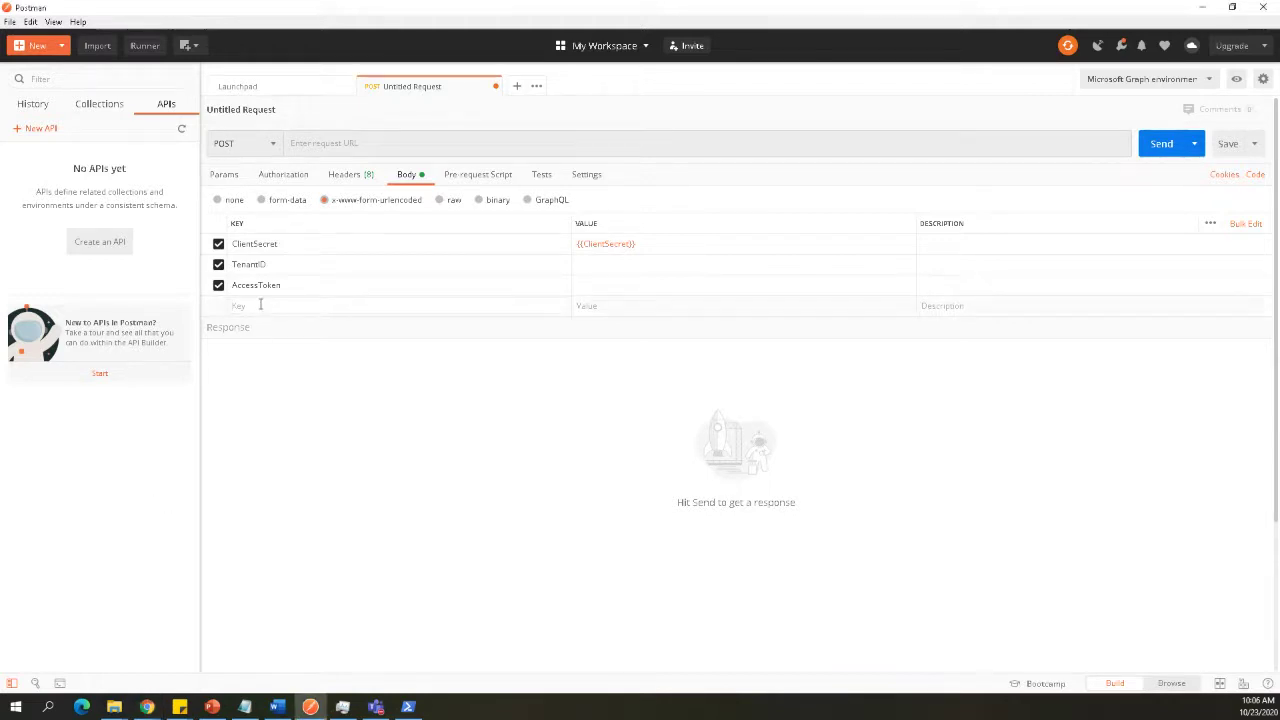
{"action": "type", "text": "ClientID"}
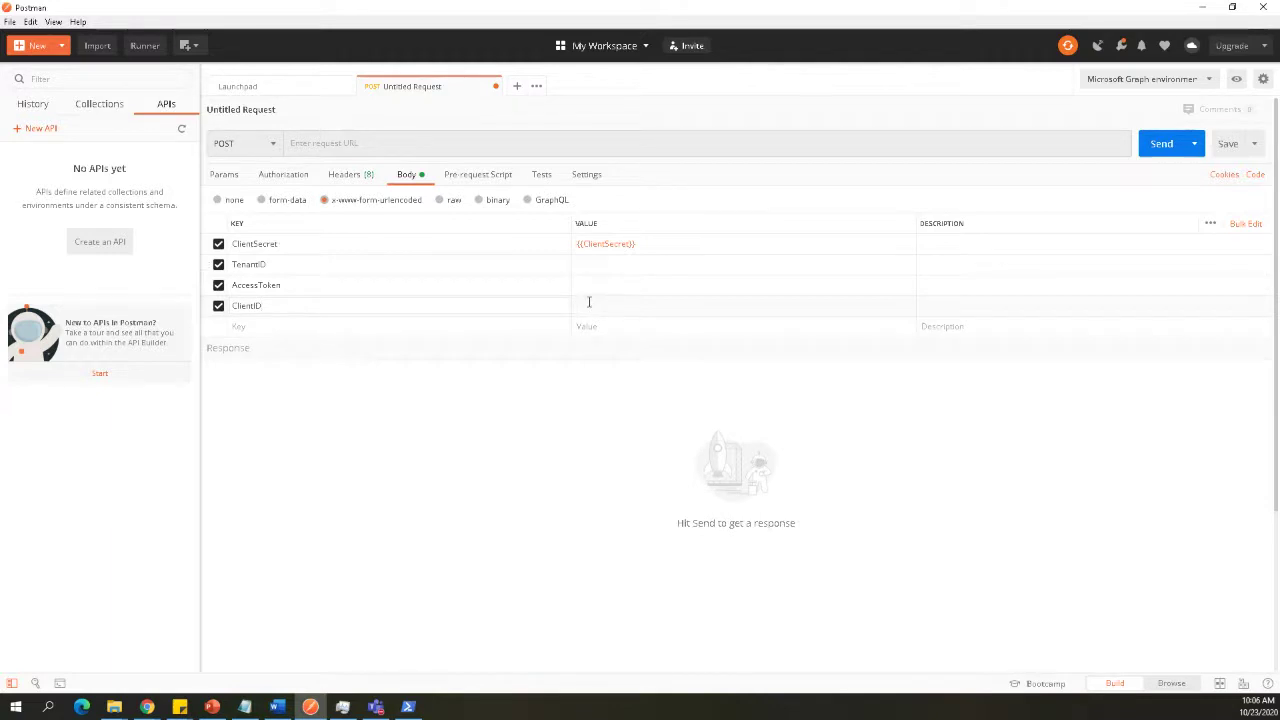
{"action": "left_click", "coordinate": [589, 303]}
{"action": "type", "text": "{{"}
{"action": "type", "text": "clien"}
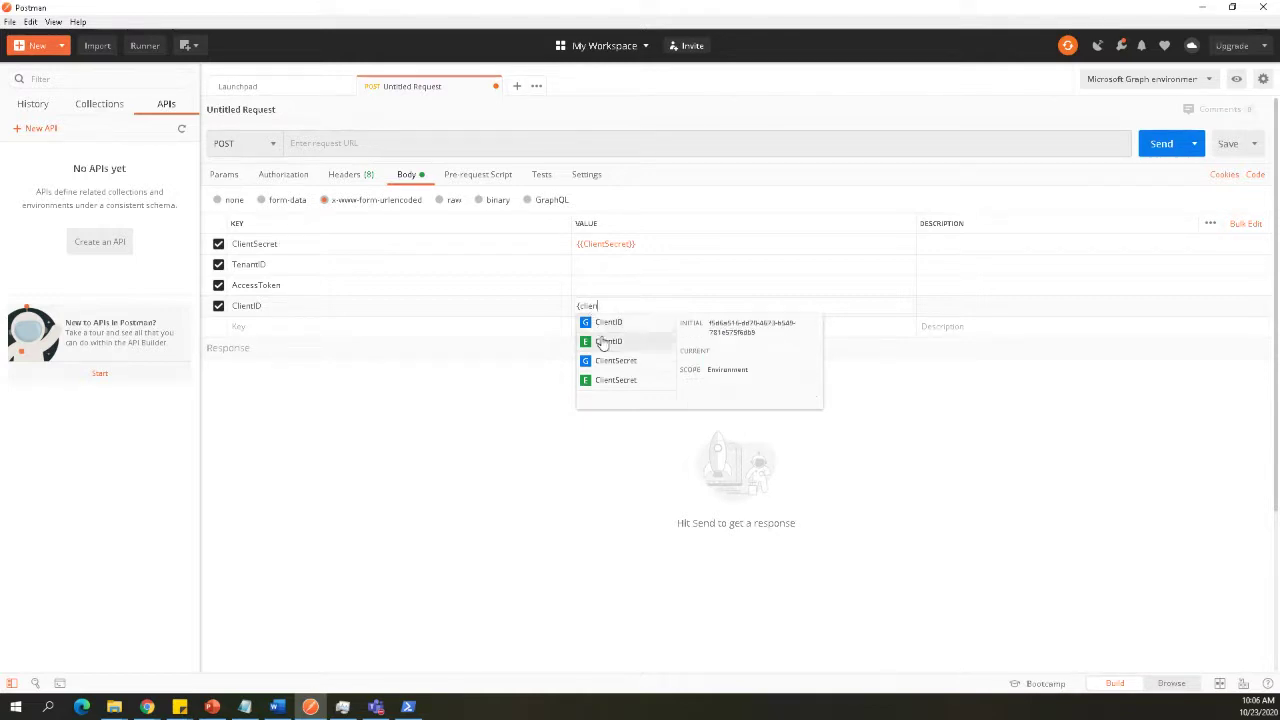
{"action": "left_click", "coordinate": [607, 341]}
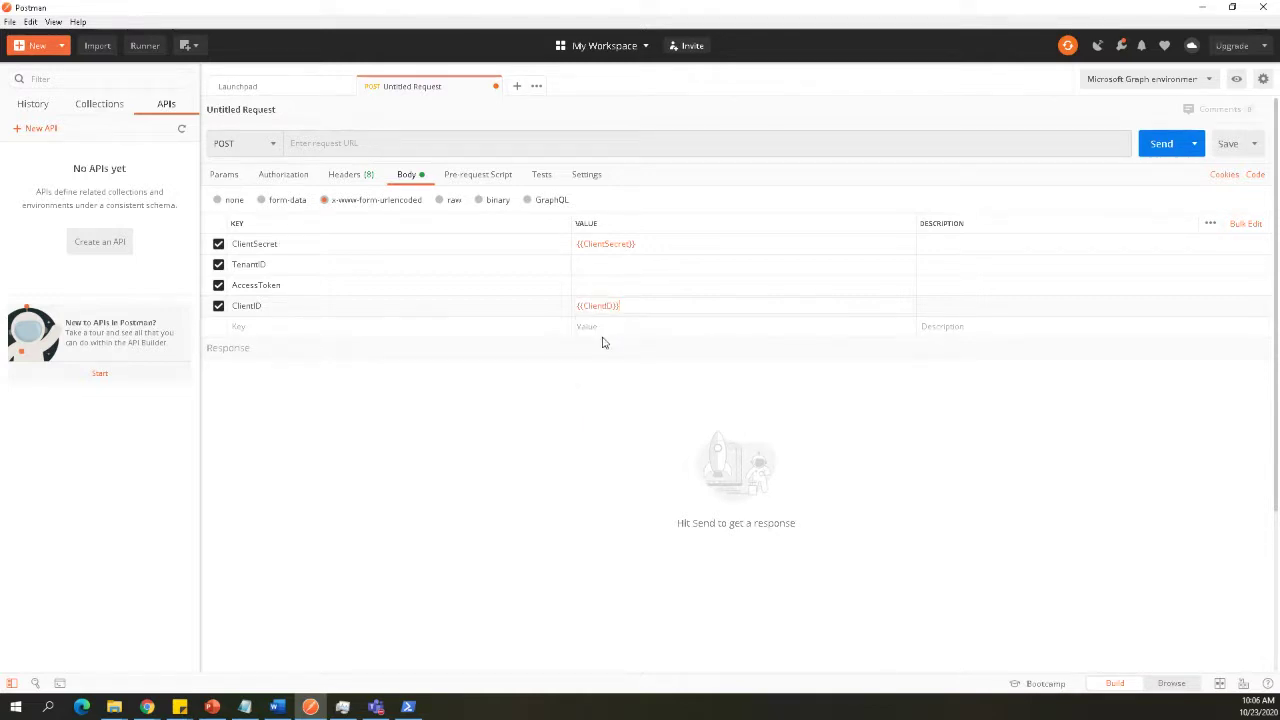
Set the value of the TenantID key to the suggested {{TenantID}} variable.
{"action": "left_click", "coordinate": [583, 261]}
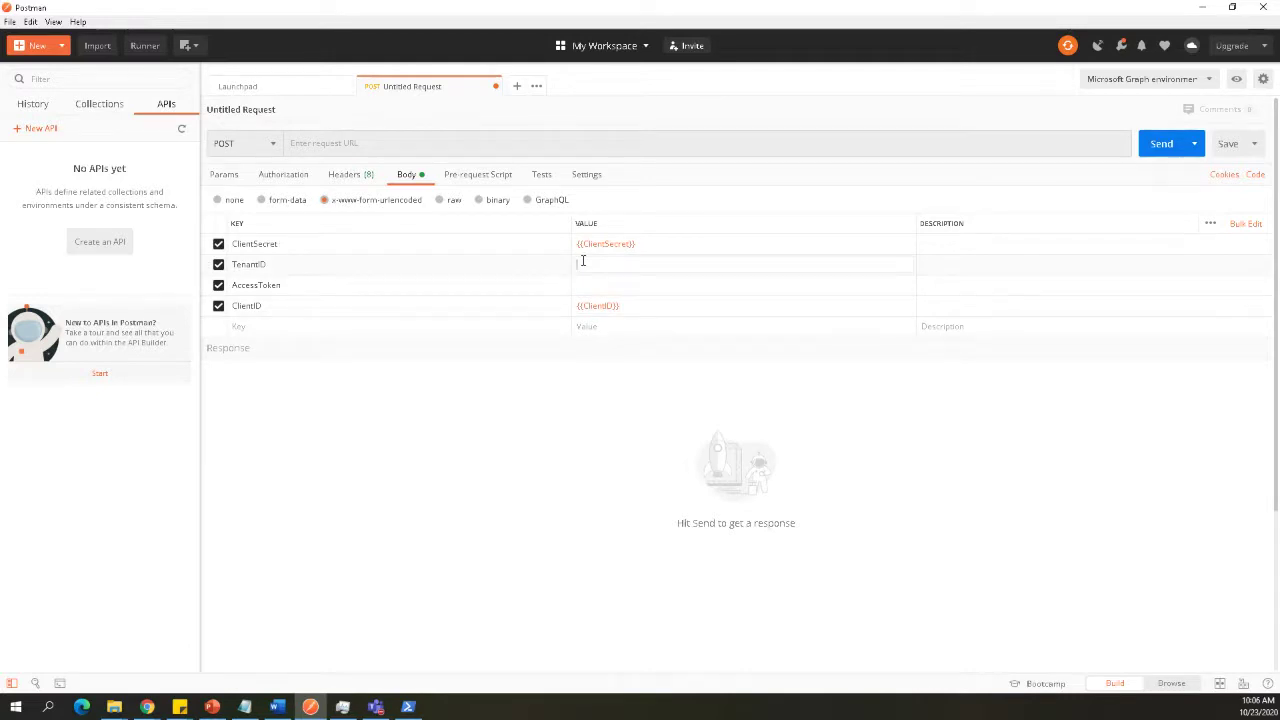
{"action": "type", "text": "{{Tena"}
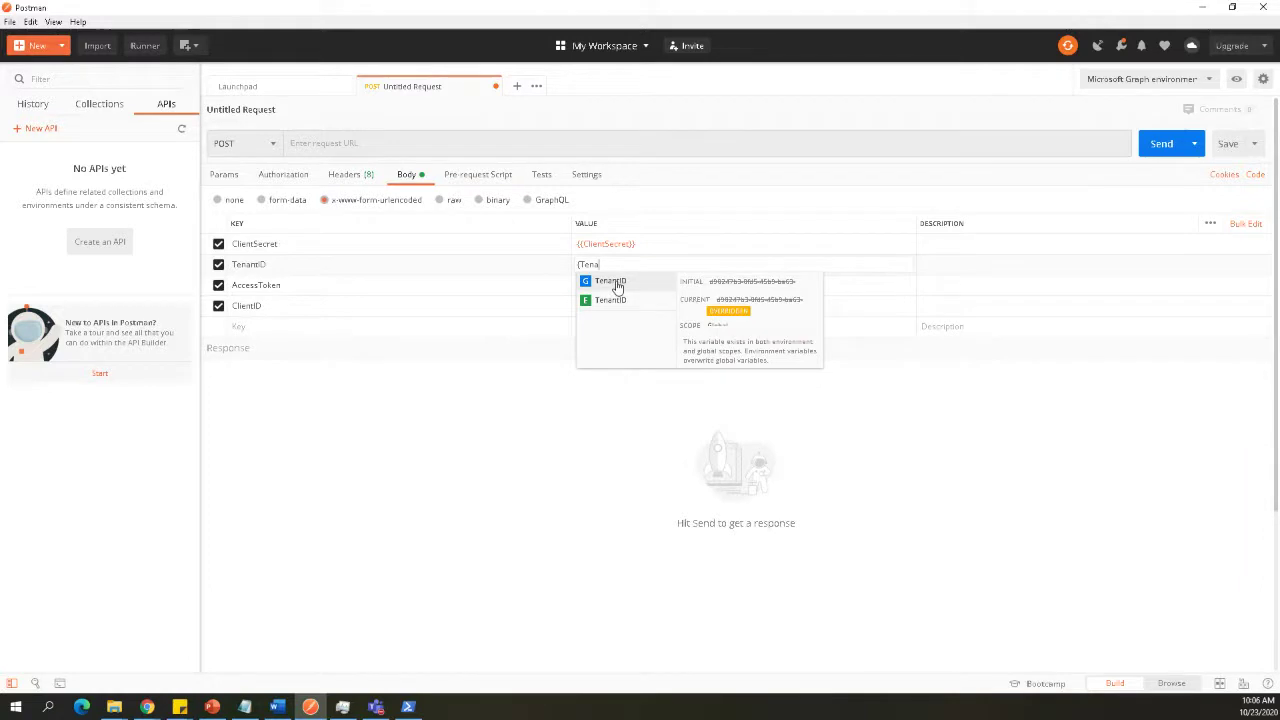
{"action": "left_click", "coordinate": [617, 285]}
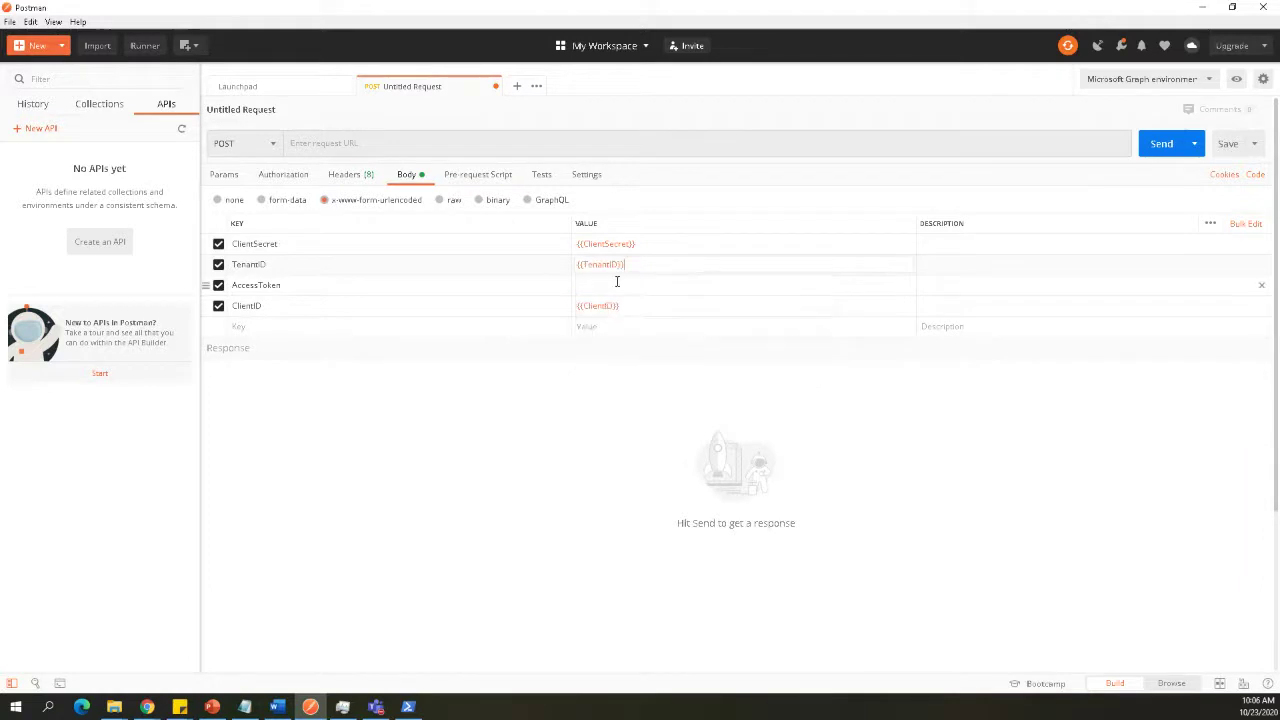
{"action": "left_click", "coordinate": [1161, 146]}
{"action": "key", "text": "alt+Tab"}
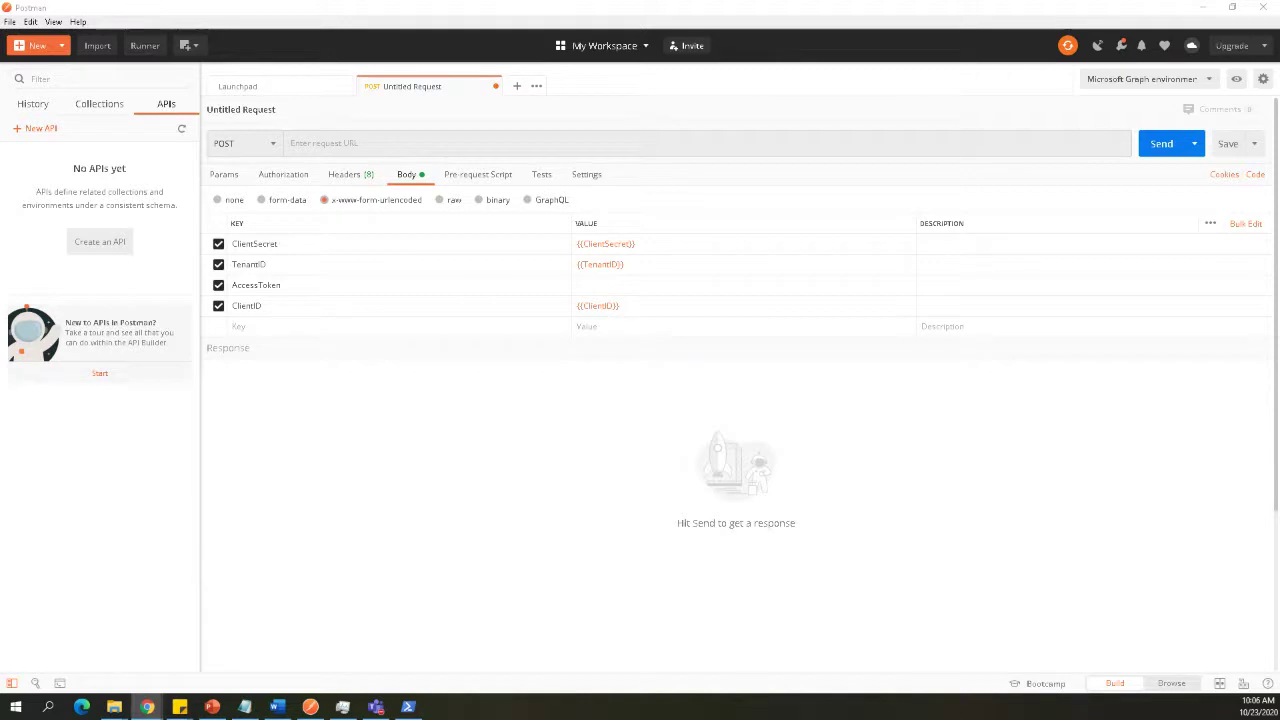
{"action": "left_click", "coordinate": [273, 327]}
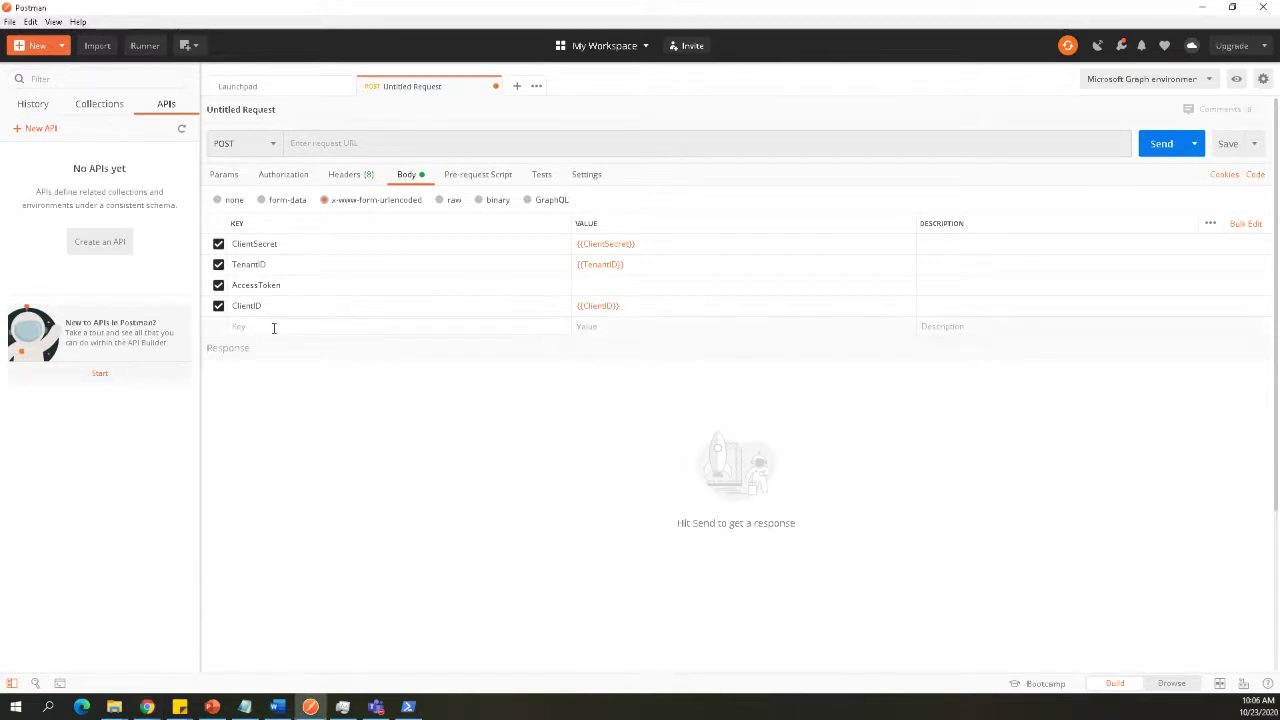
{"action": "type", "text": "Request"}
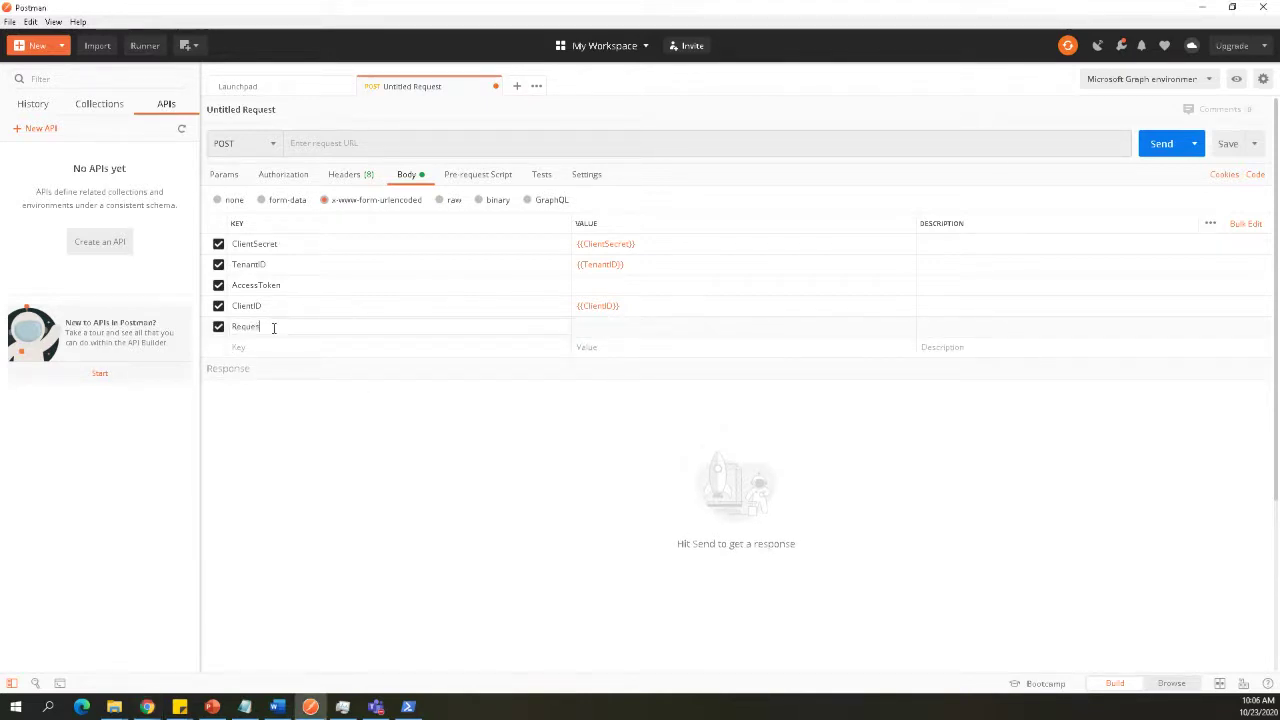
{"action": "type", "text": "Url"}
{"action": "left_click", "coordinate": [147, 706]}
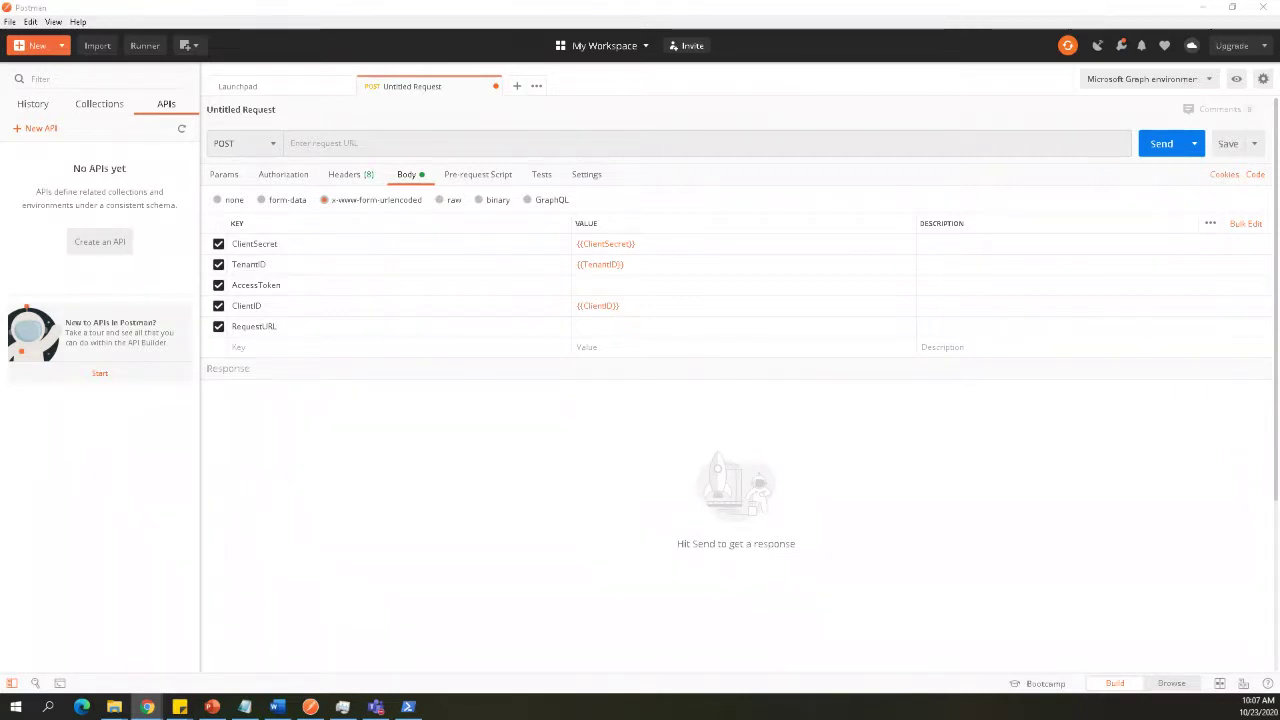
{"action": "left_click", "coordinate": [595, 326]}
{"action": "left_click", "coordinate": [595, 326]}
{"action": "type", "text": "https://graph.microsoft.com"}
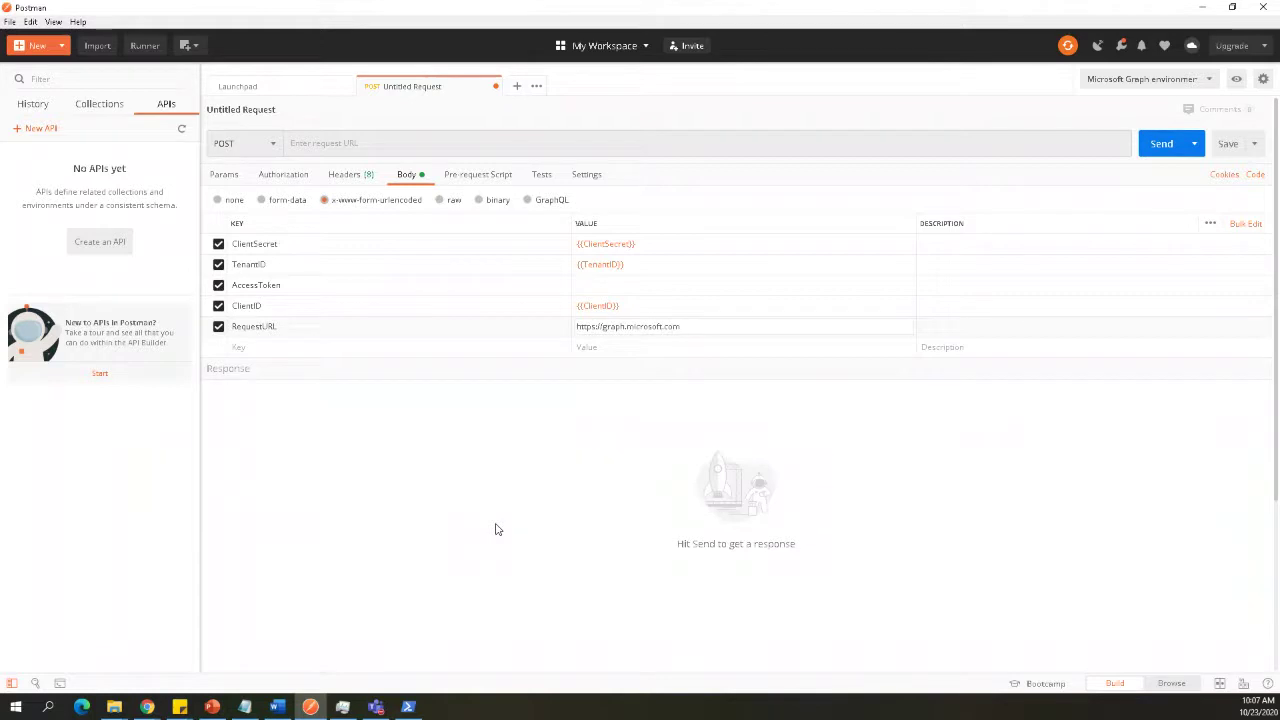
Try to send the POST request and check the RequestURL entry in its body.
{"action": "left_click", "coordinate": [1169, 144]}
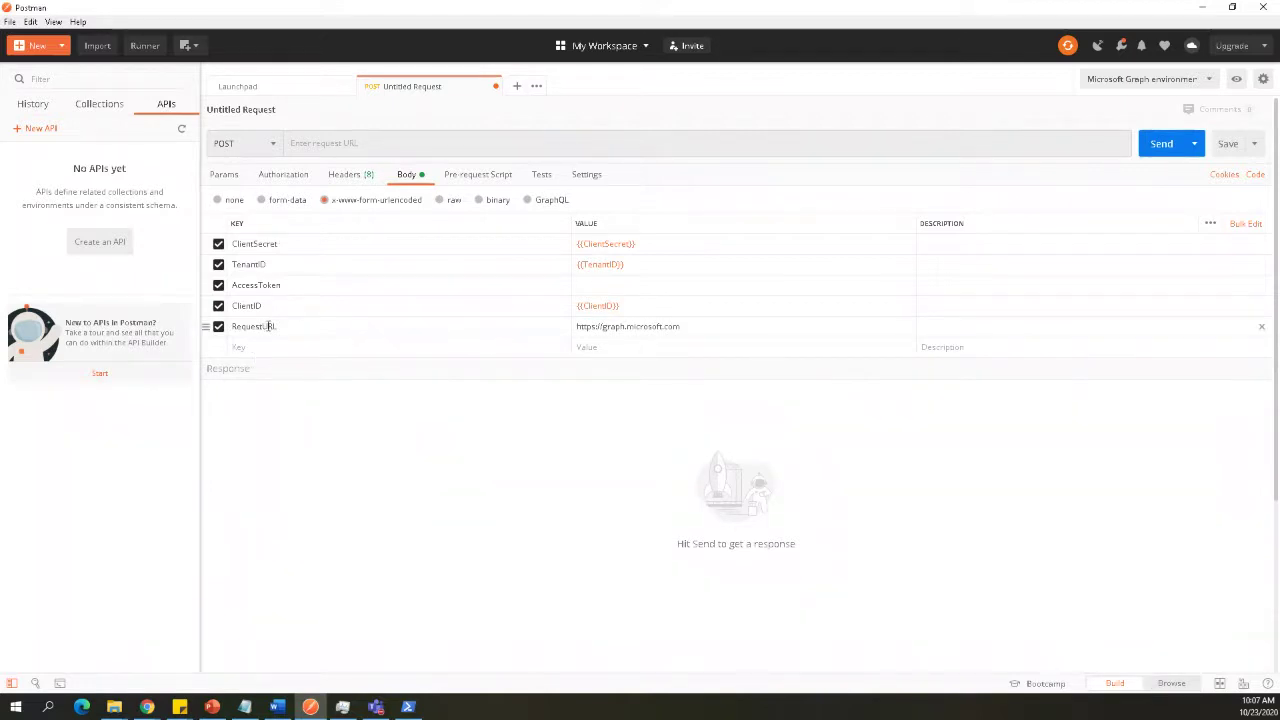
{"action": "left_click", "coordinate": [1166, 144]}
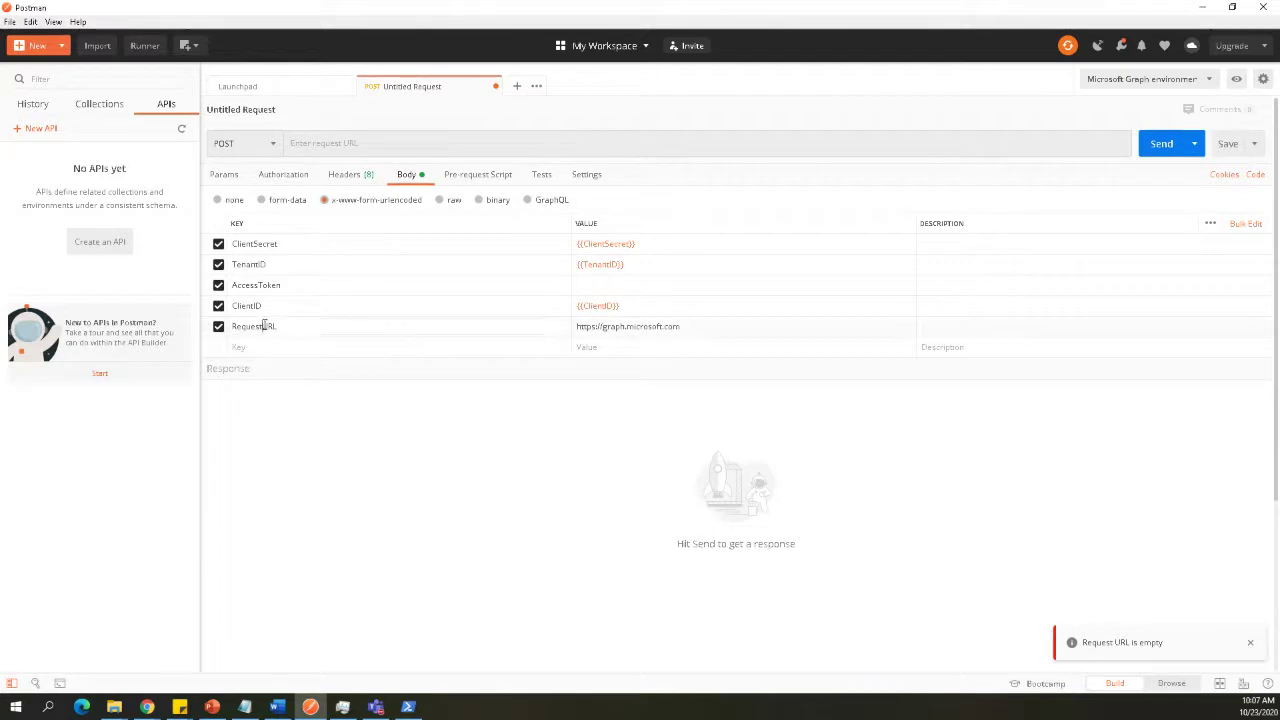
{"action": "left_click", "coordinate": [300, 328]}
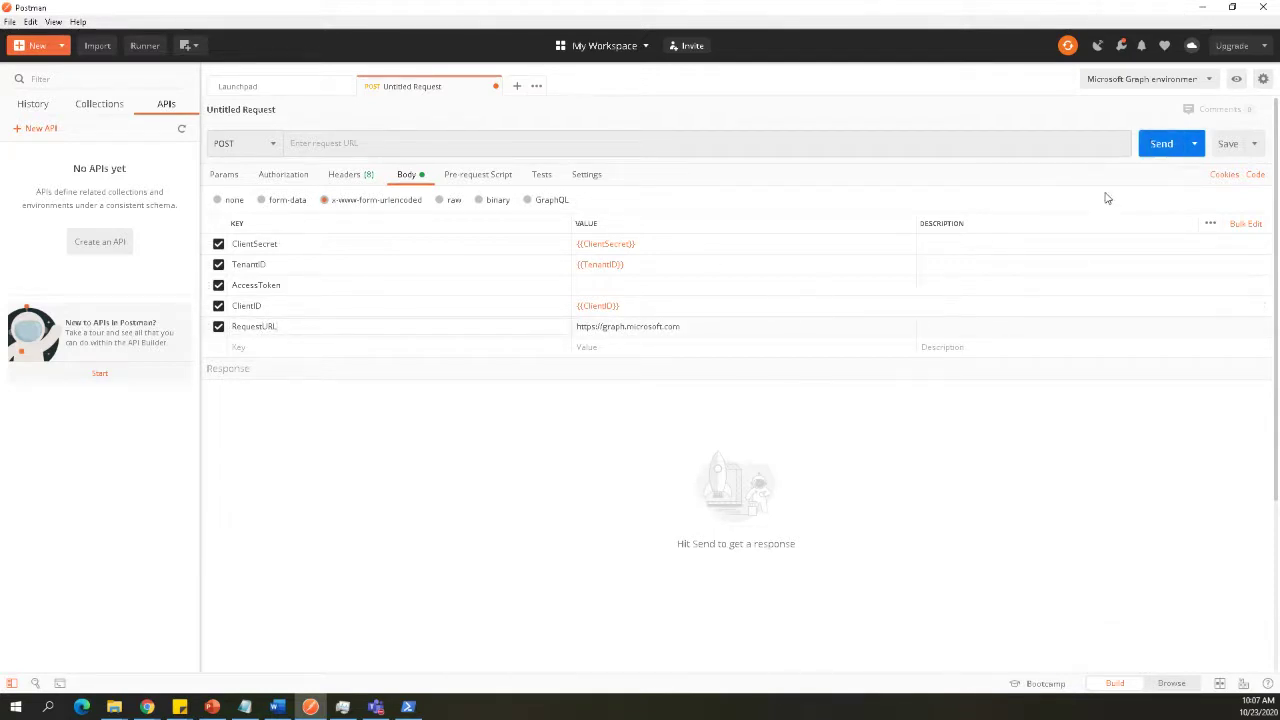
{"action": "left_click_drag", "start_coordinate": [700, 331], "coordinate": [426, 334]}
{"action": "left_click", "coordinate": [906, 477]}
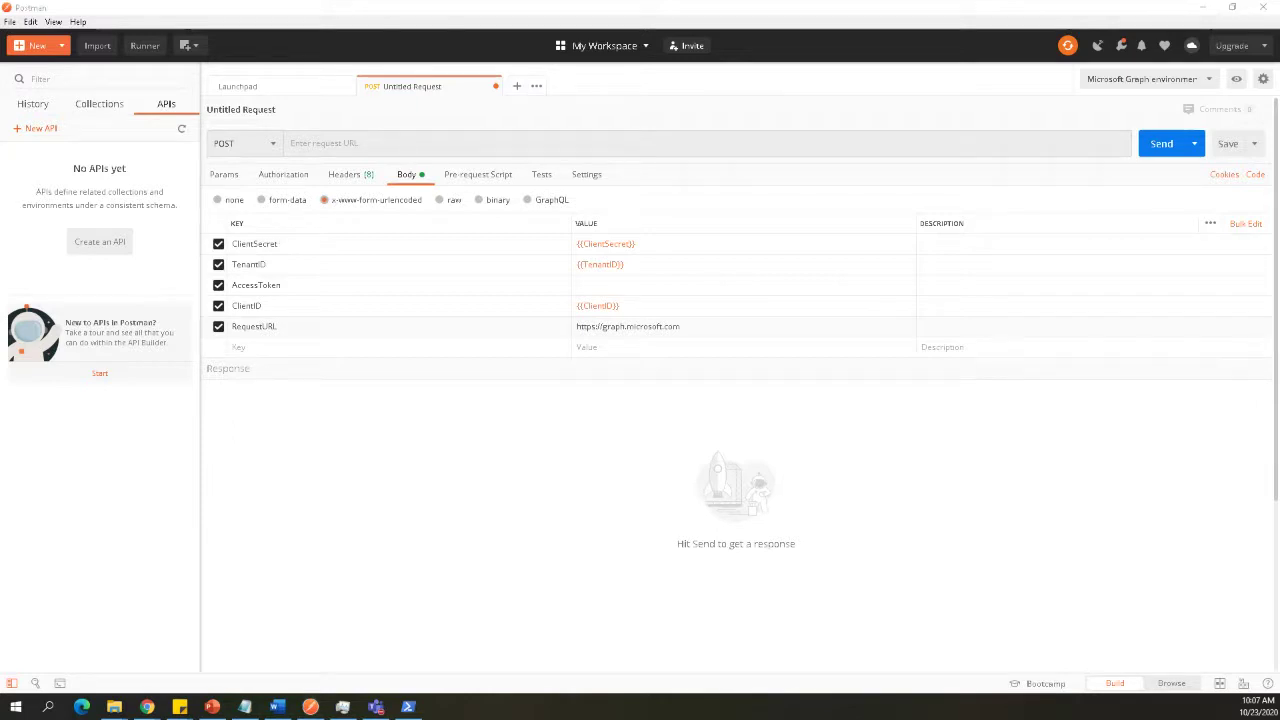
Switch to the Azure portal in Chrome and examine the redirect URIs of msgraph-clientcred-app, selecting the Postman OAuth2 callback address.
{"action": "key", "text": "alt+Tab"}
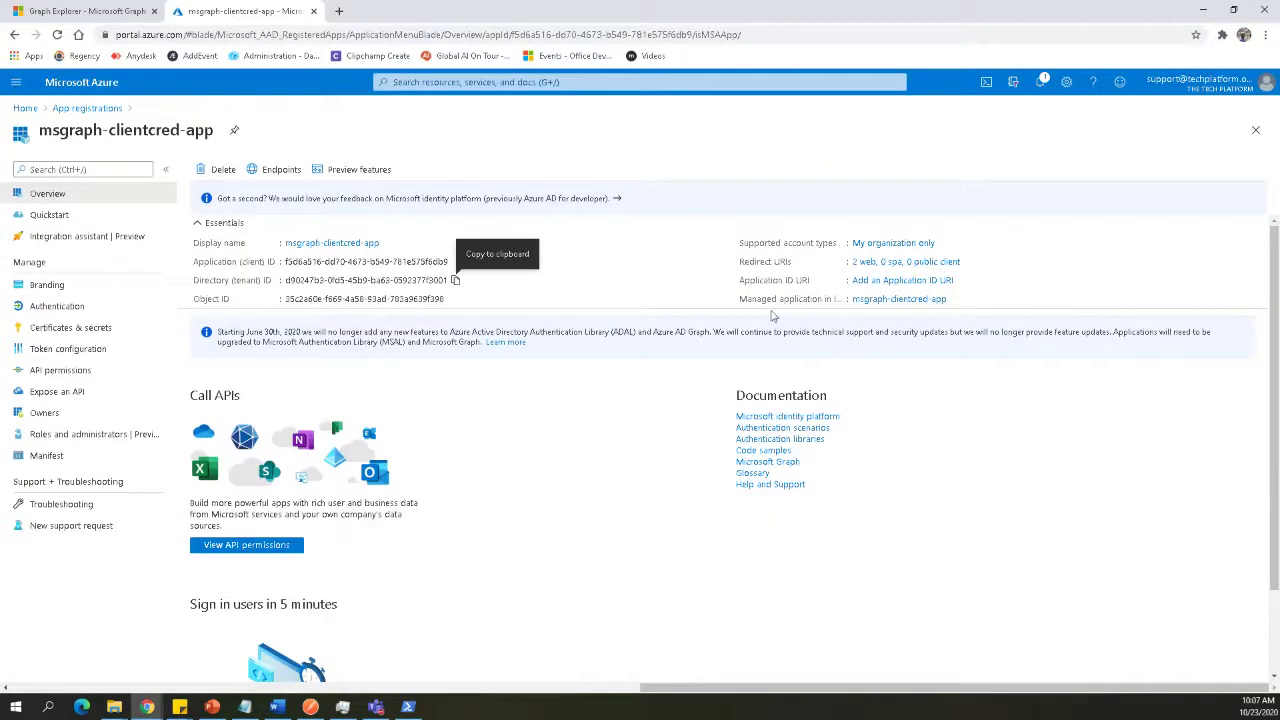
{"action": "left_click", "coordinate": [455, 280]}
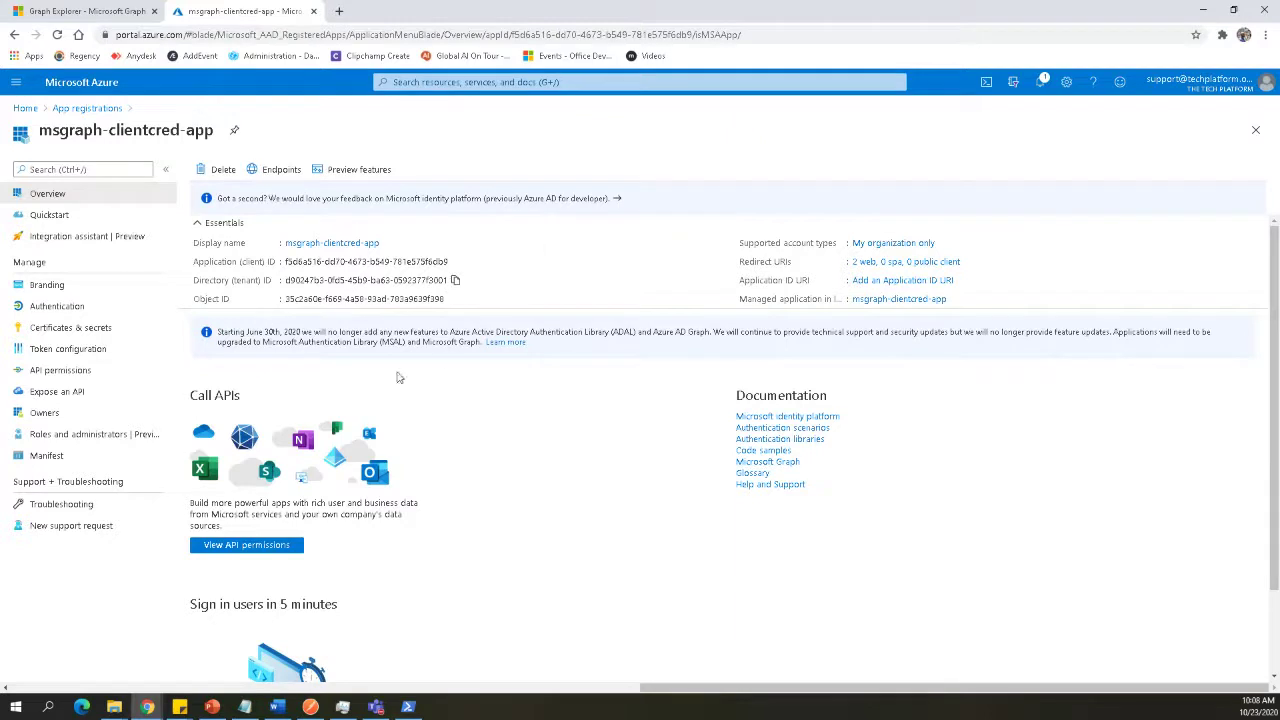
{"action": "left_click", "coordinate": [885, 264]}
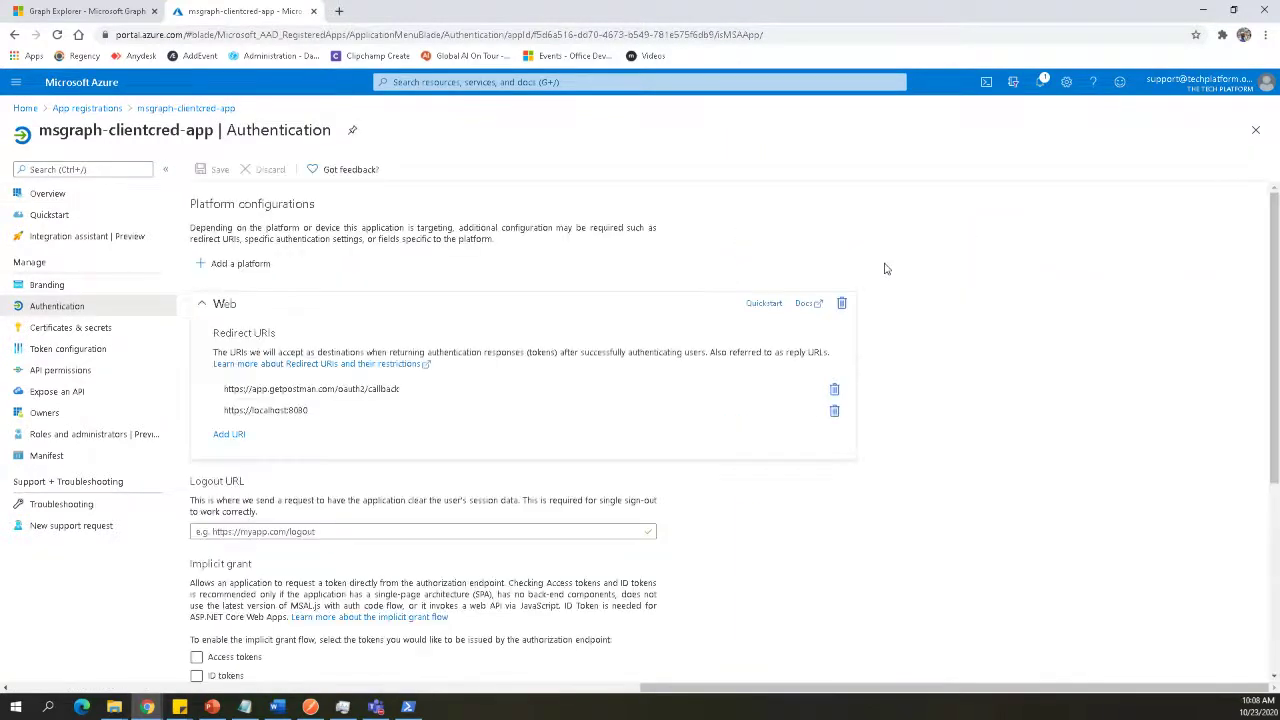
{"action": "triple_click", "coordinate": [408, 391]}
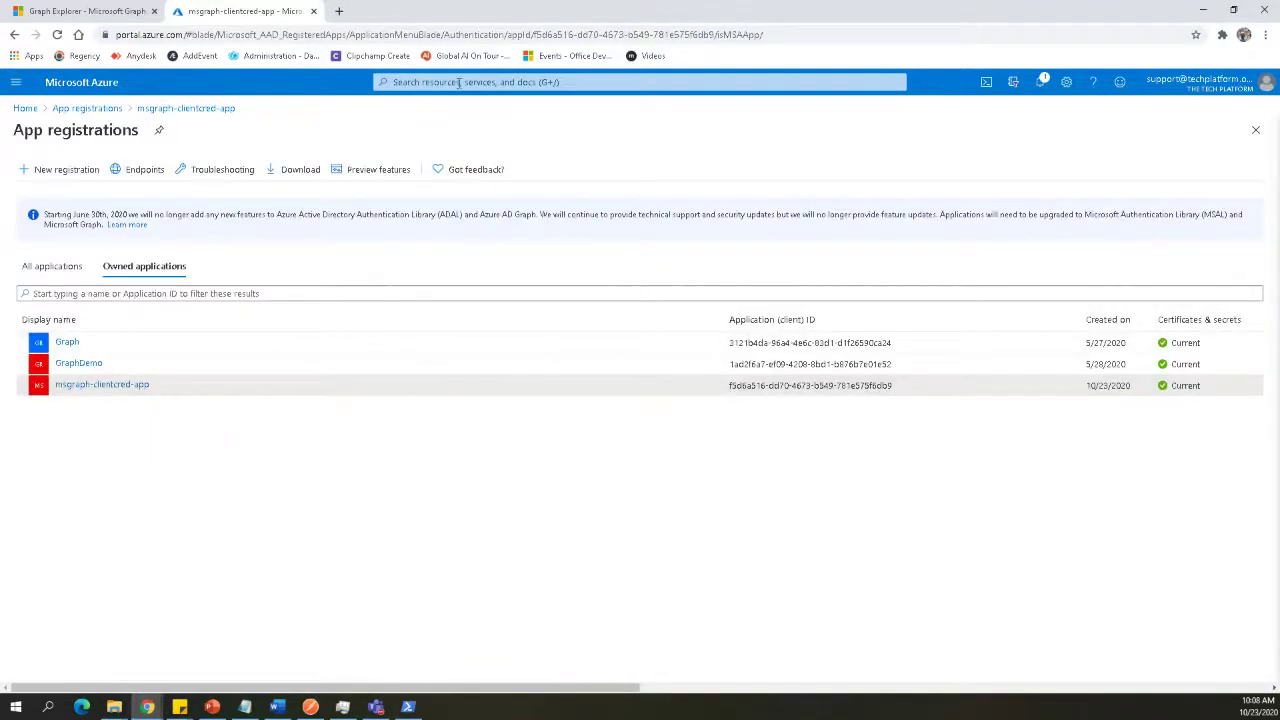
{"action": "left_click", "coordinate": [1200, 12]}
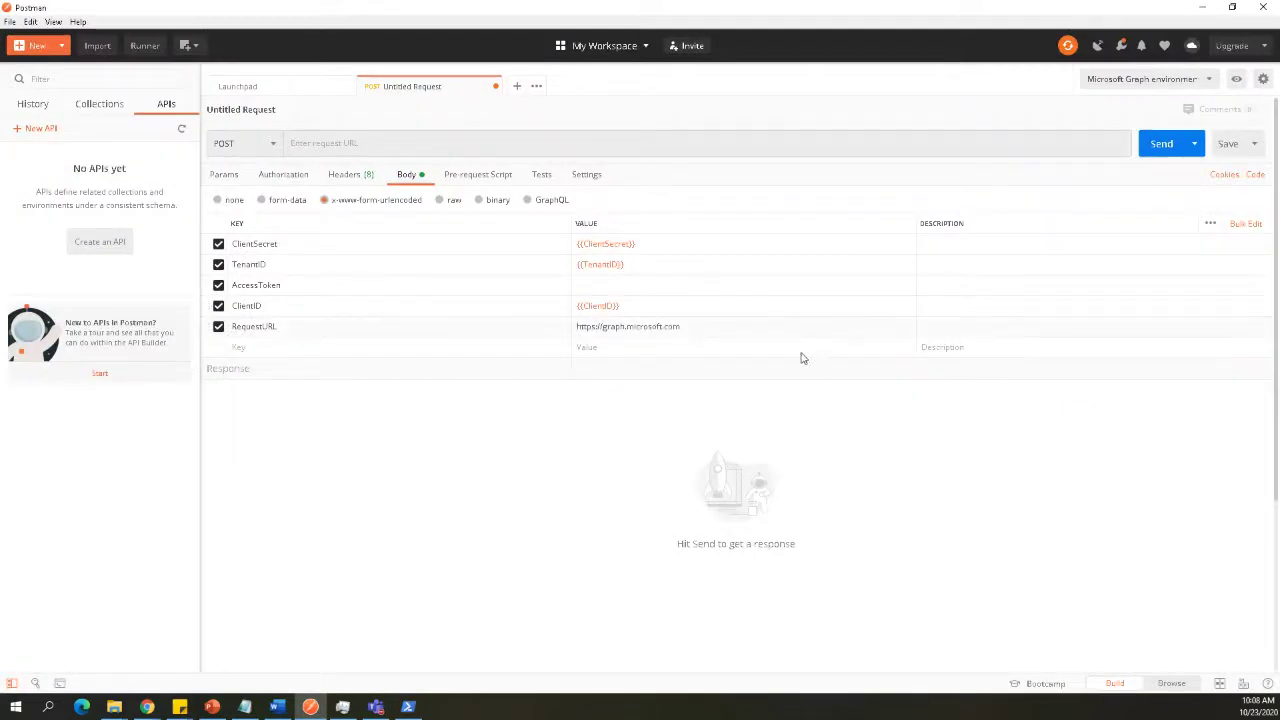
{"action": "left_click", "coordinate": [704, 327]}
{"action": "key", "text": "alt+Tab"}
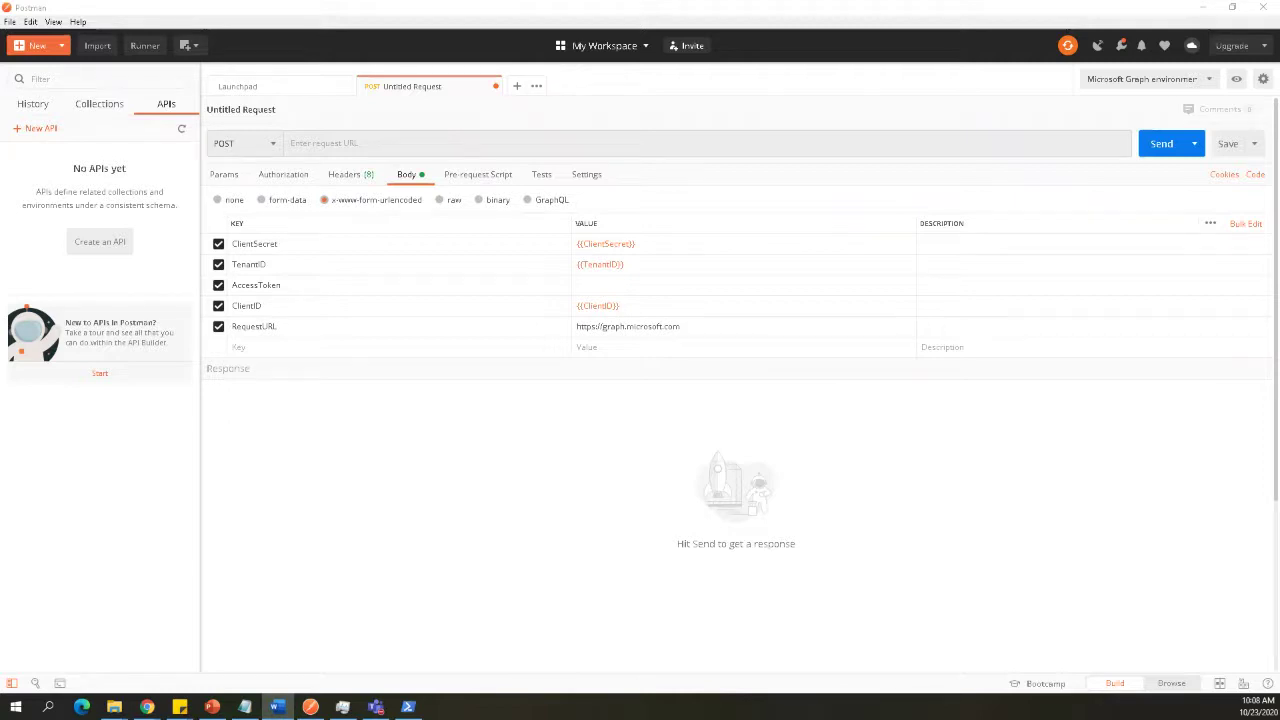
{"action": "key", "text": "alt+Tab"}
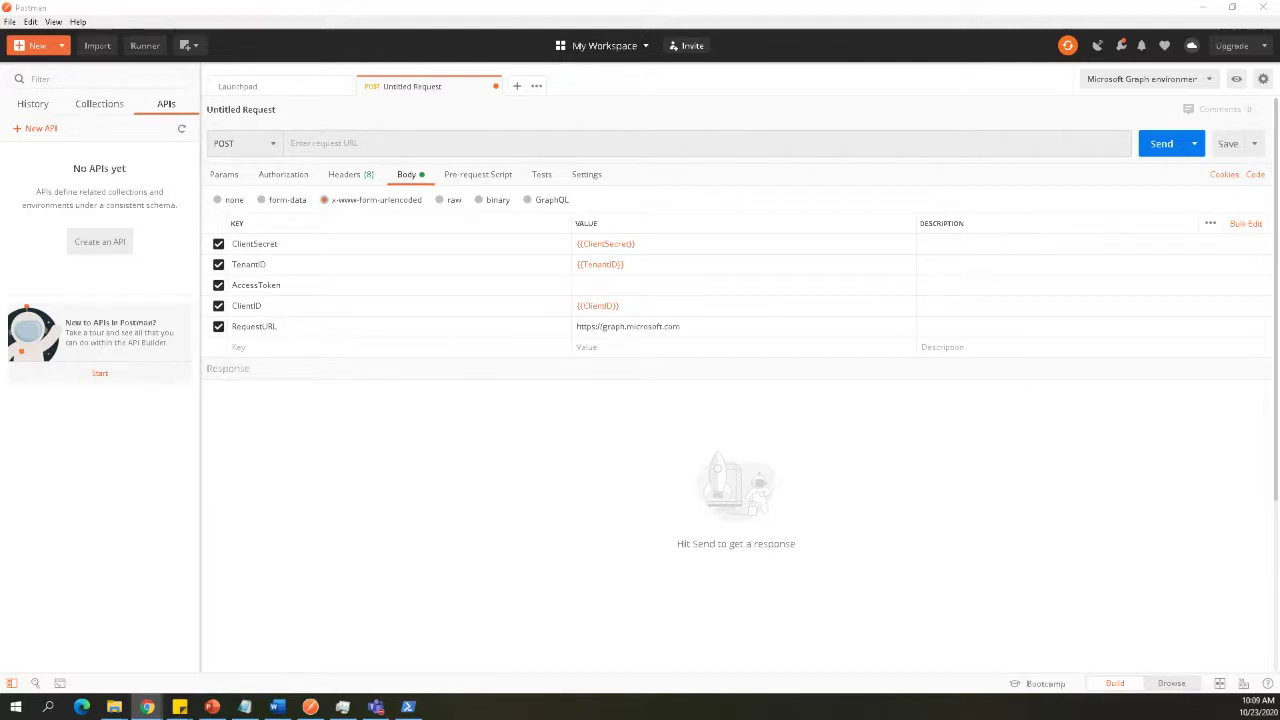
{"action": "left_click", "coordinate": [681, 326]}
{"action": "key", "text": "alt+Tab"}
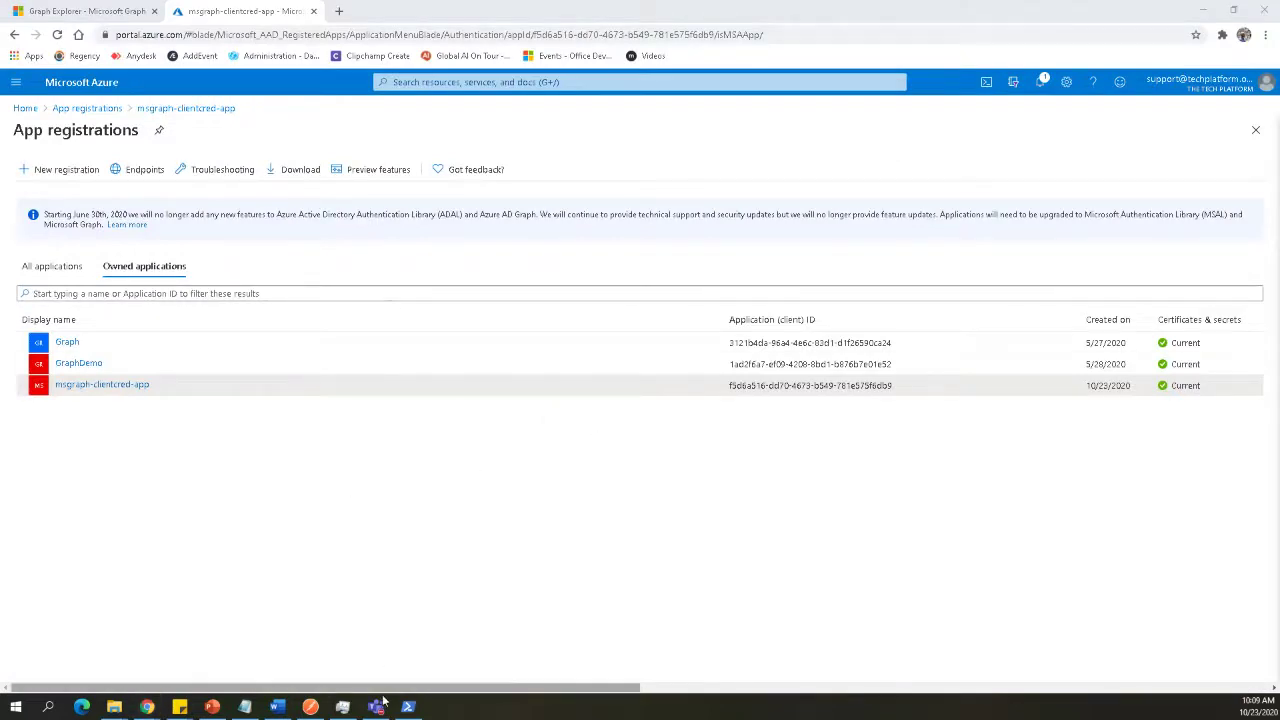
Switch to Postman and open the Update Team request from the Application > Teams folder of the Microsoft Graph collection.
{"action": "left_click", "coordinate": [310, 707]}
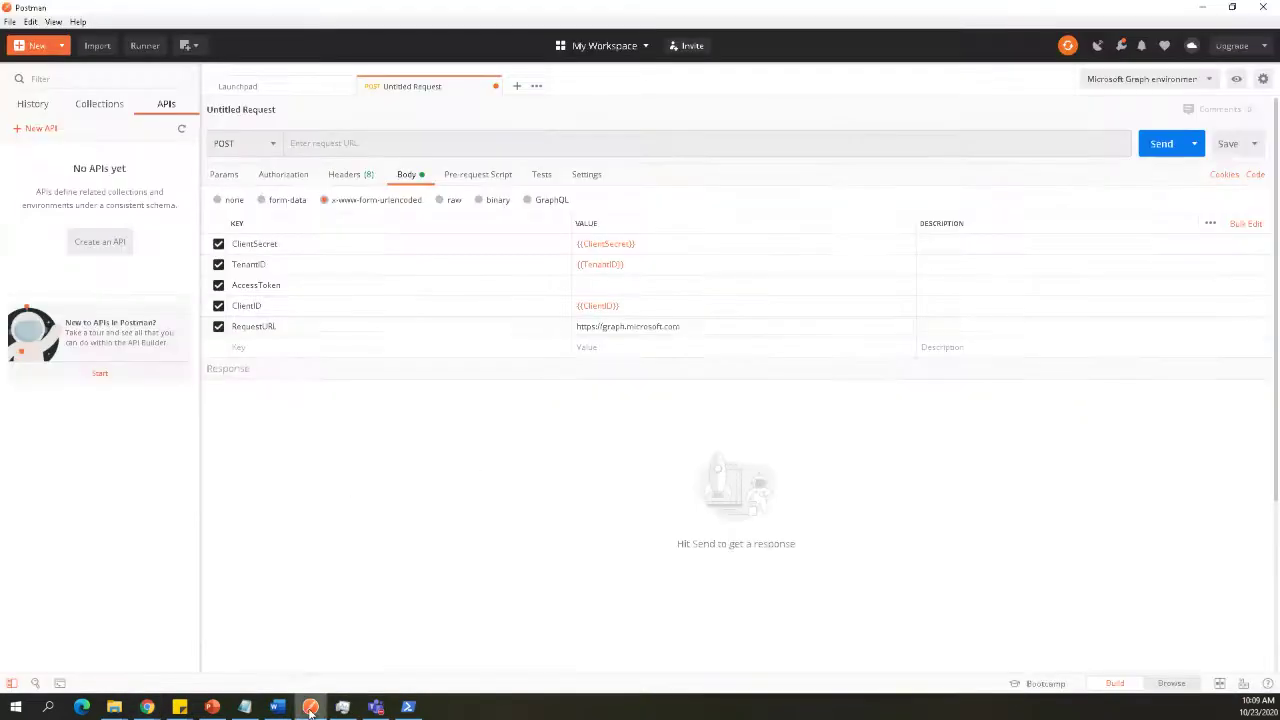
{"action": "left_click", "coordinate": [86, 108]}
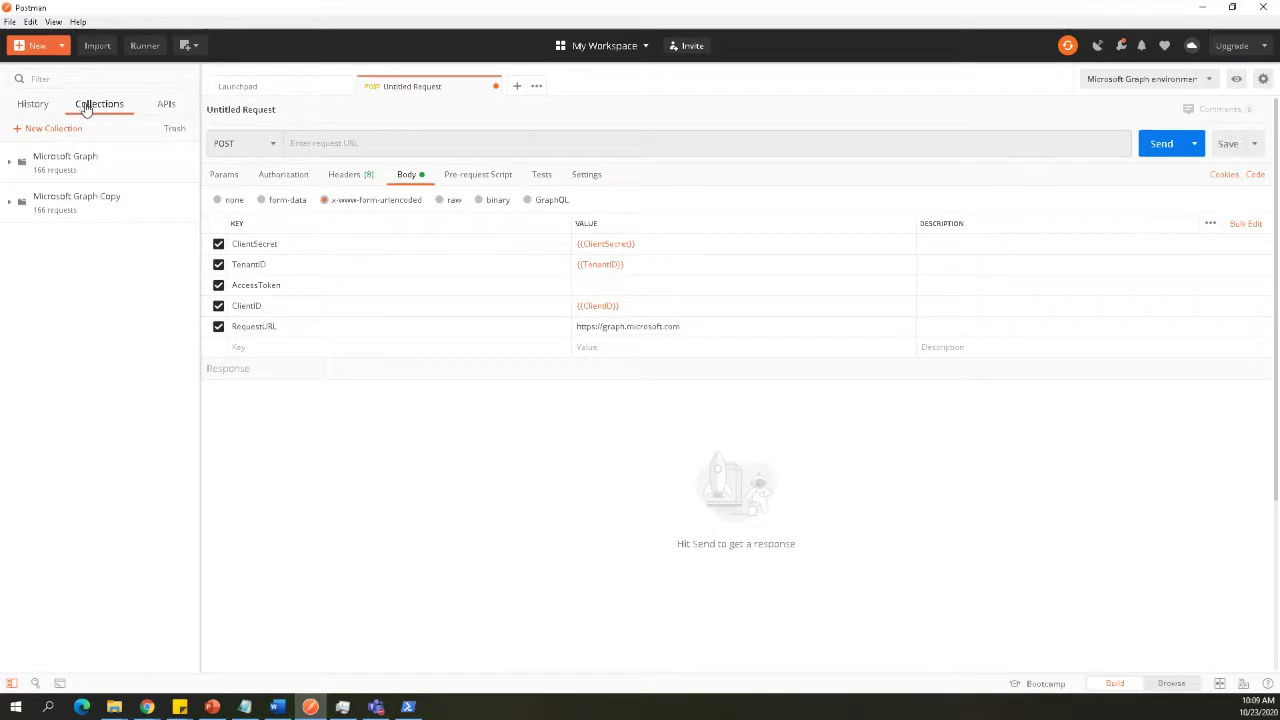
{"action": "left_click", "coordinate": [12, 165]}
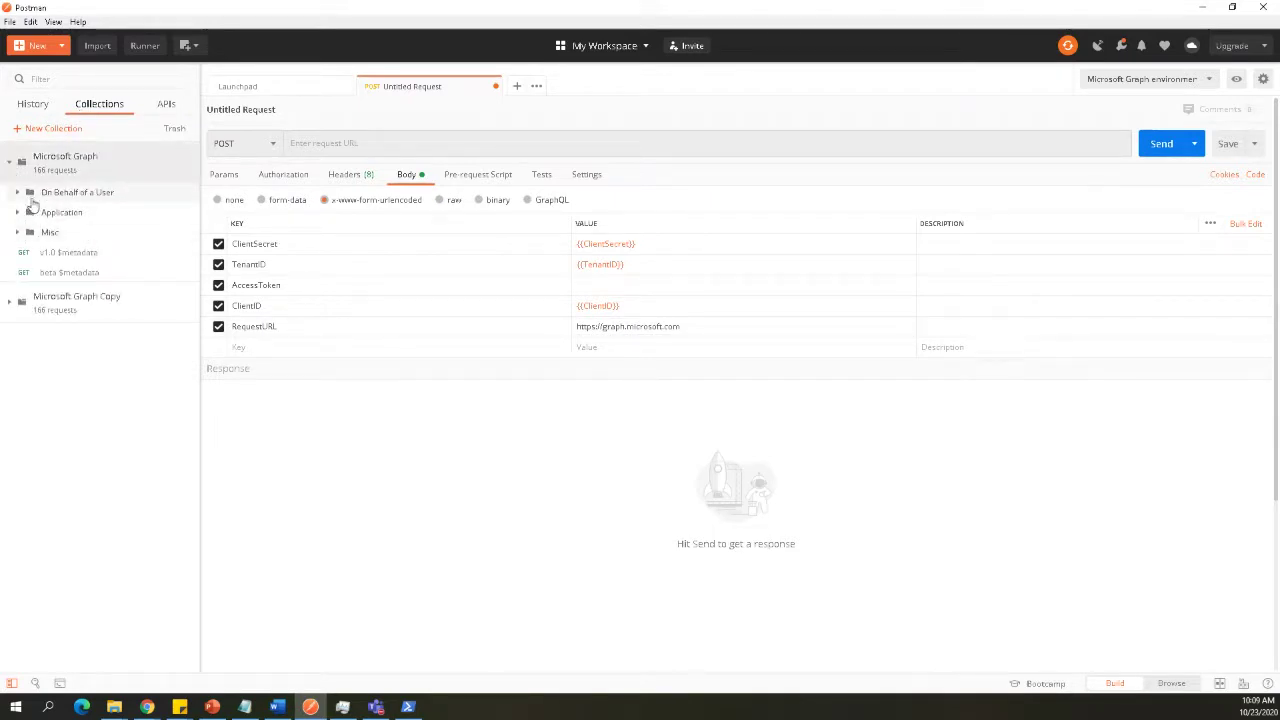
{"action": "left_click", "coordinate": [17, 232]}
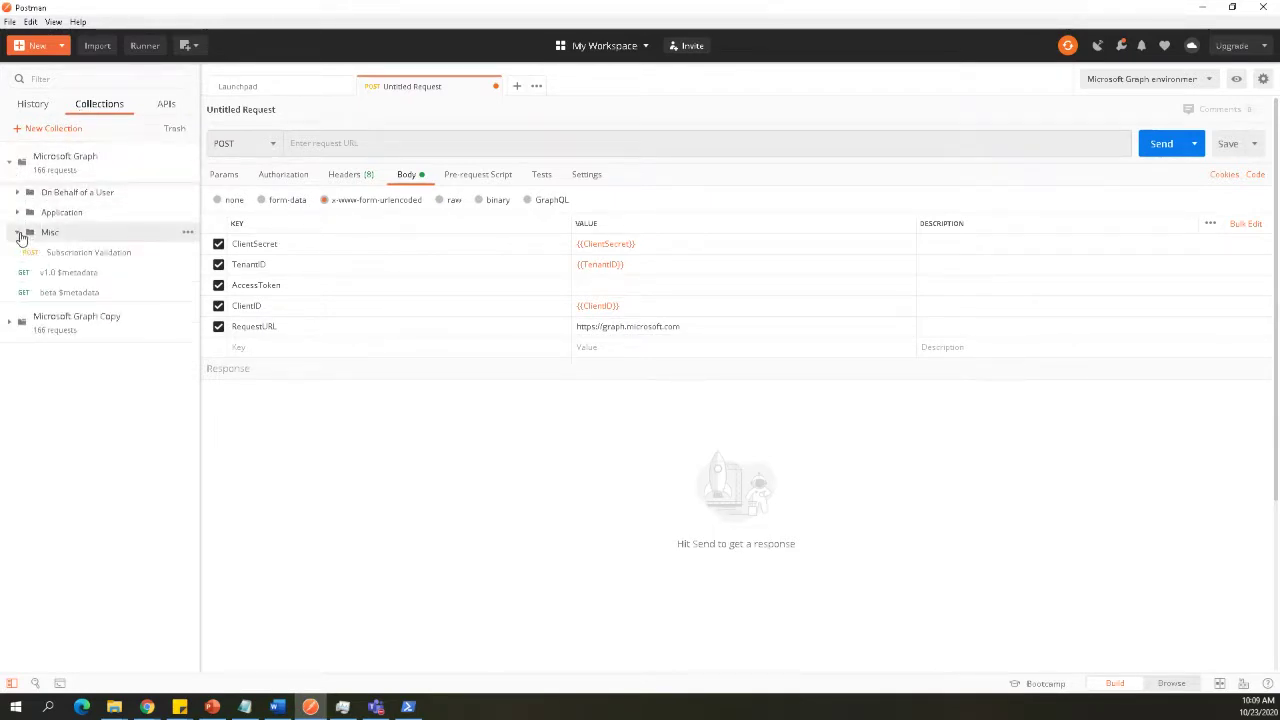
{"action": "left_click", "coordinate": [16, 214]}
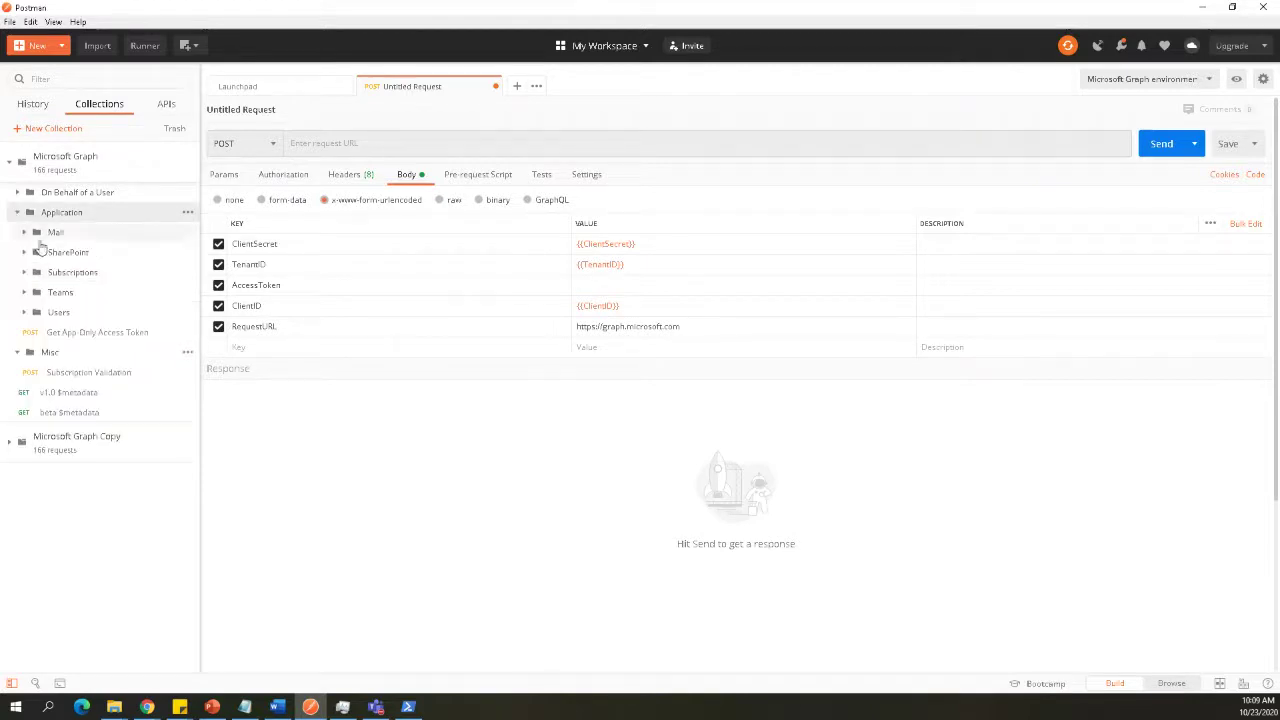
{"action": "left_click", "coordinate": [23, 253]}
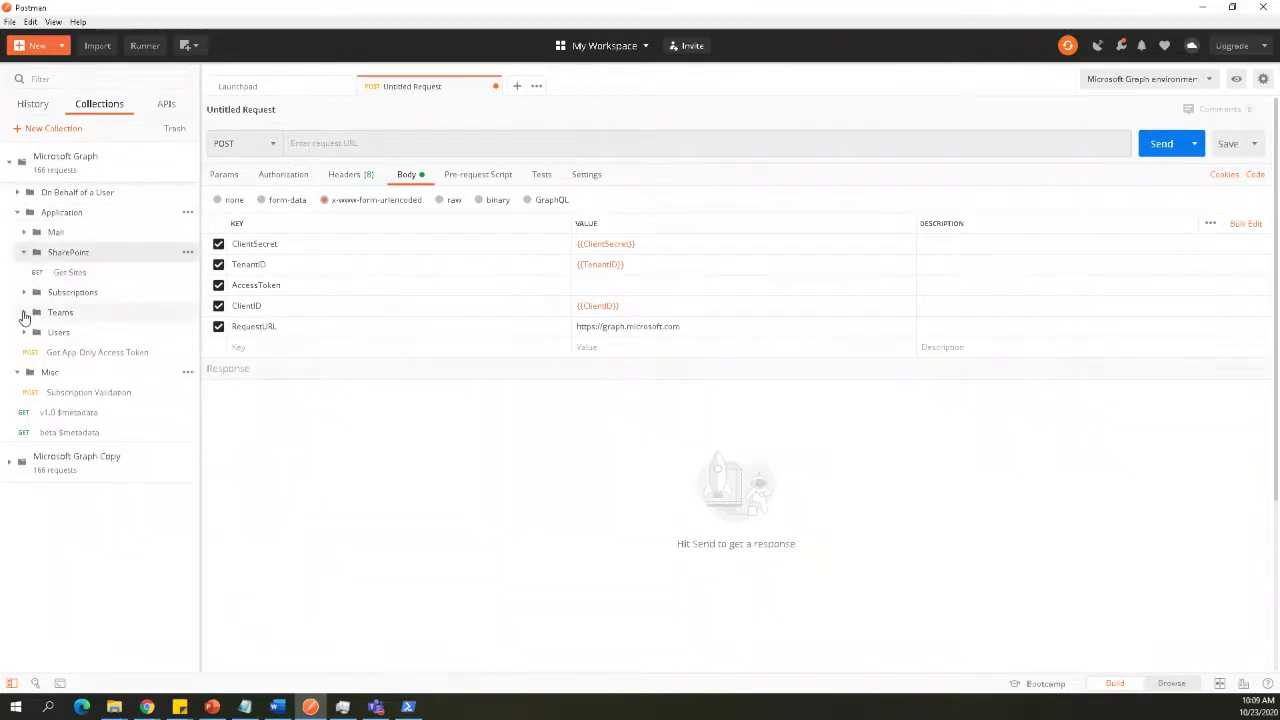
{"action": "left_click", "coordinate": [23, 312]}
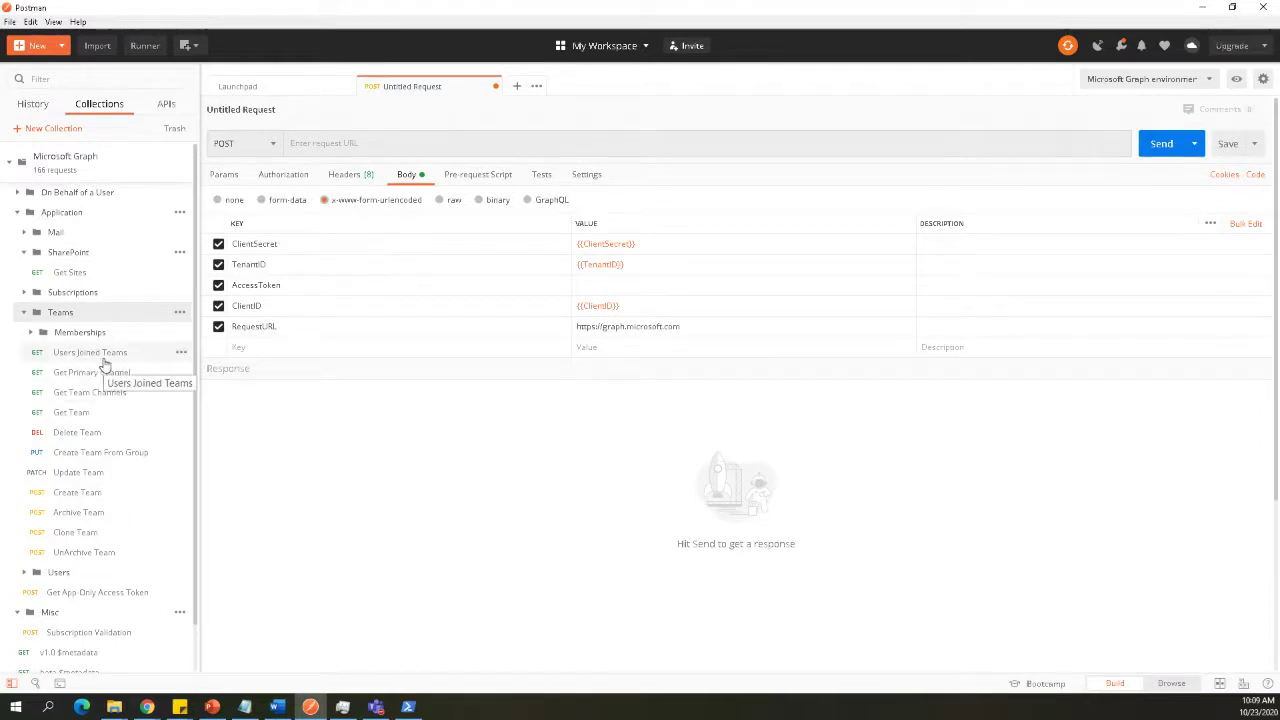
{"action": "left_click", "coordinate": [88, 474]}
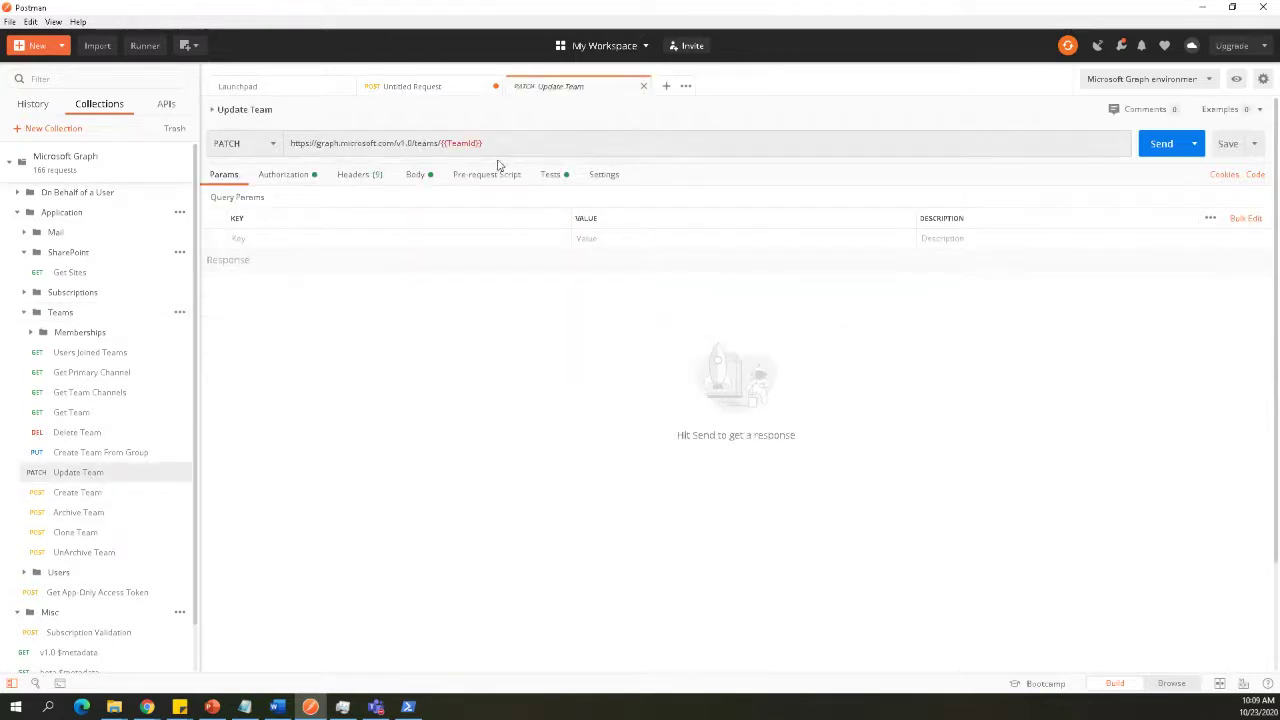
Review the Update Team request's TeamId URL variable, authorization and headers, and set its method to POST.
{"action": "mouse_move", "coordinate": [459, 143]}
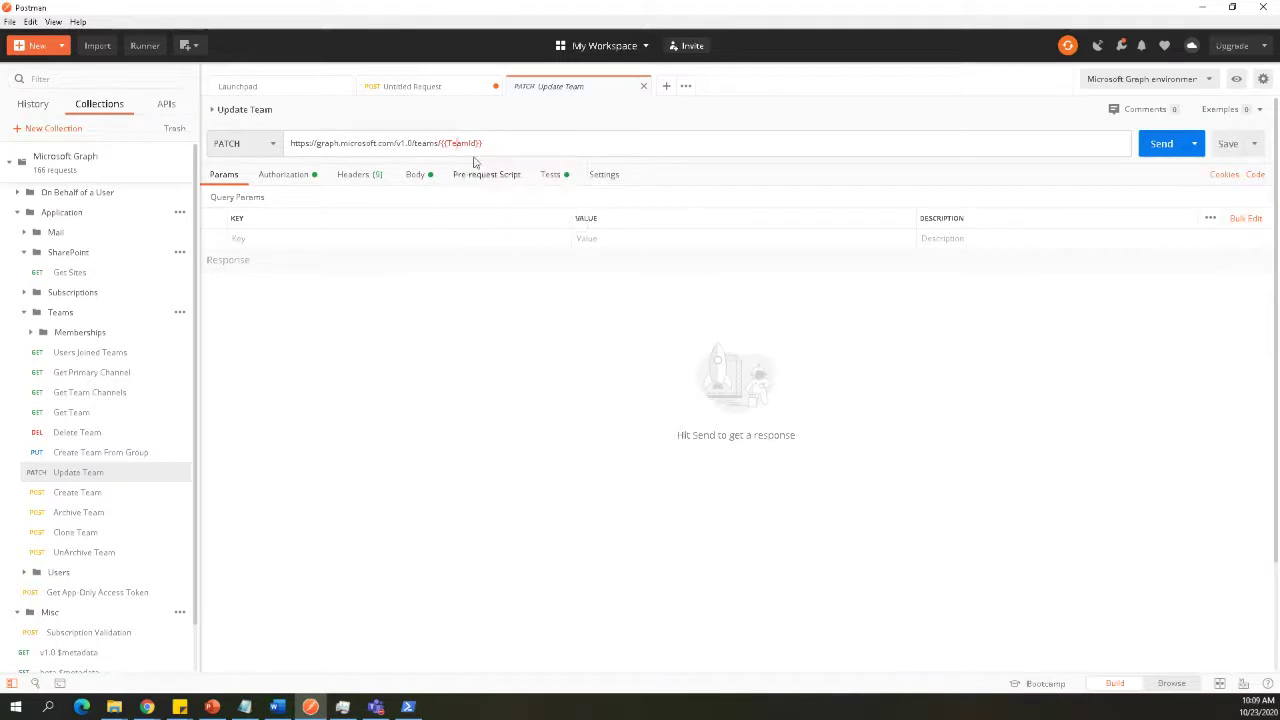
{"action": "left_click_drag", "start_coordinate": [441, 143], "coordinate": [482, 143]}
{"action": "left_click", "coordinate": [333, 193]}
{"action": "left_click", "coordinate": [328, 182]}
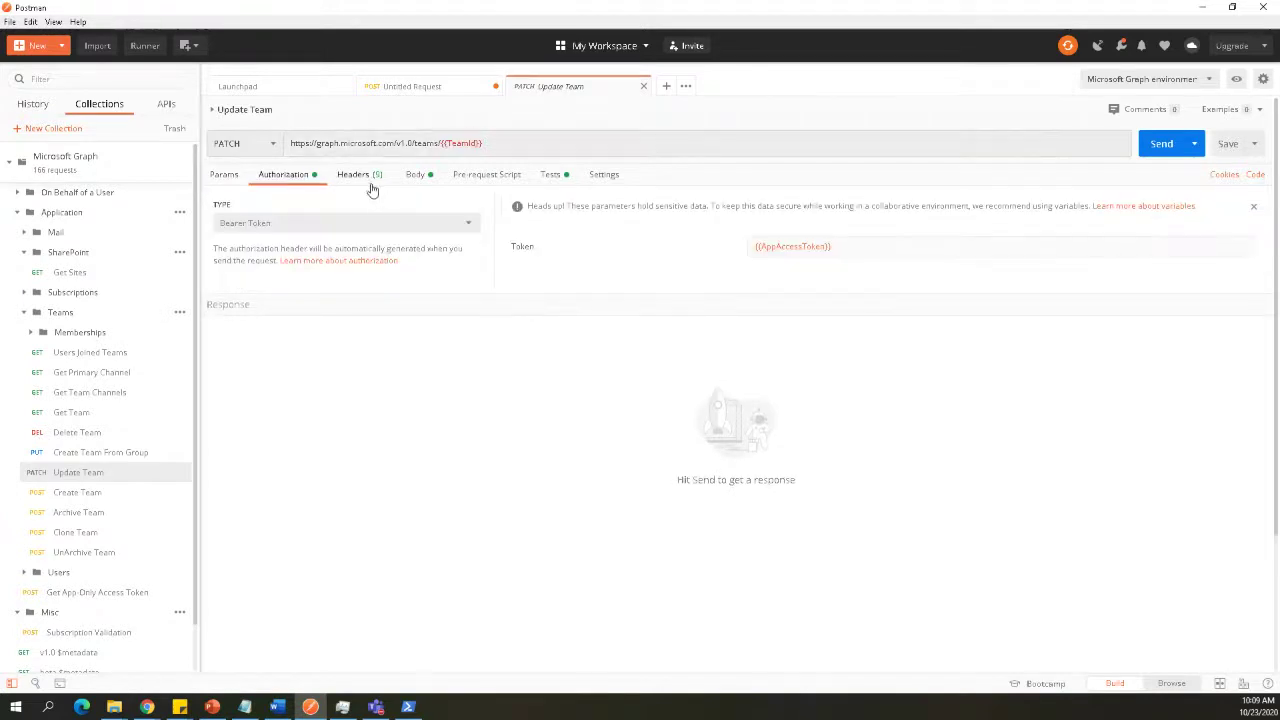
{"action": "left_click", "coordinate": [366, 177]}
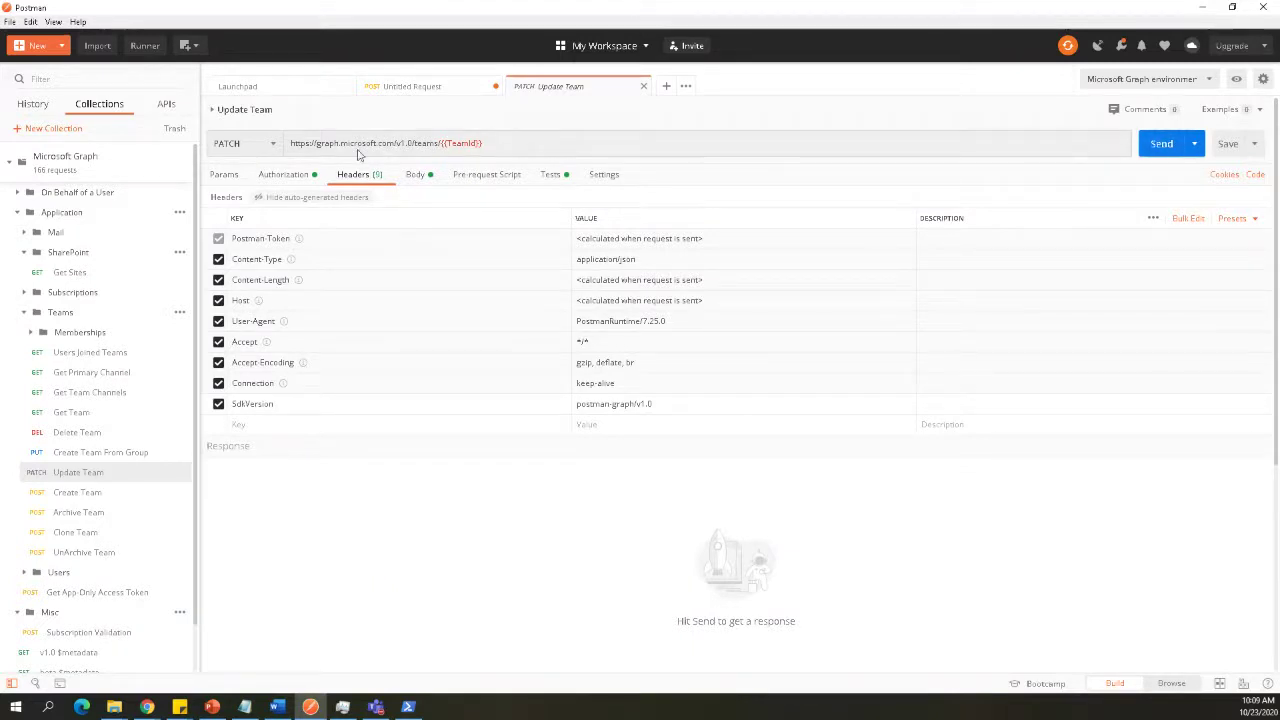
{"action": "left_click", "coordinate": [275, 148]}
{"action": "left_click", "coordinate": [245, 196]}
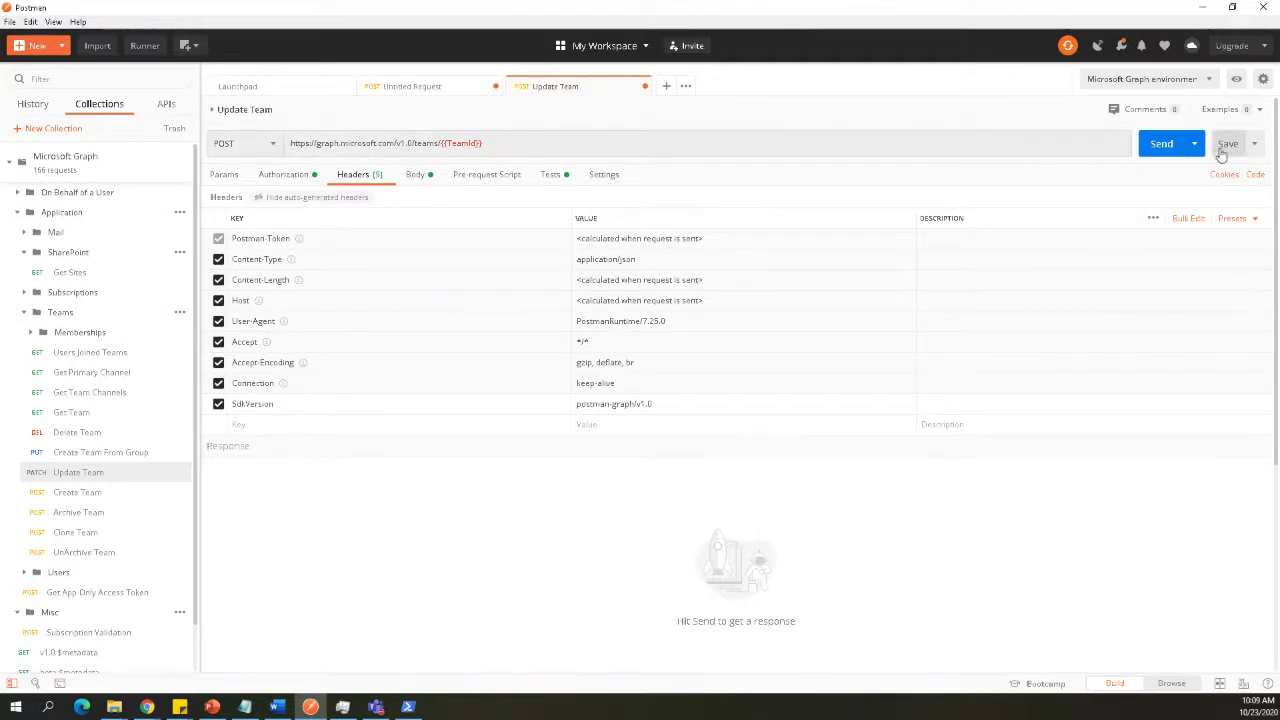
Replace the request's test script with one that parses responseBody as JSON and sets the AccessToken environment variable to json.access_token.
{"action": "left_click", "coordinate": [547, 175]}
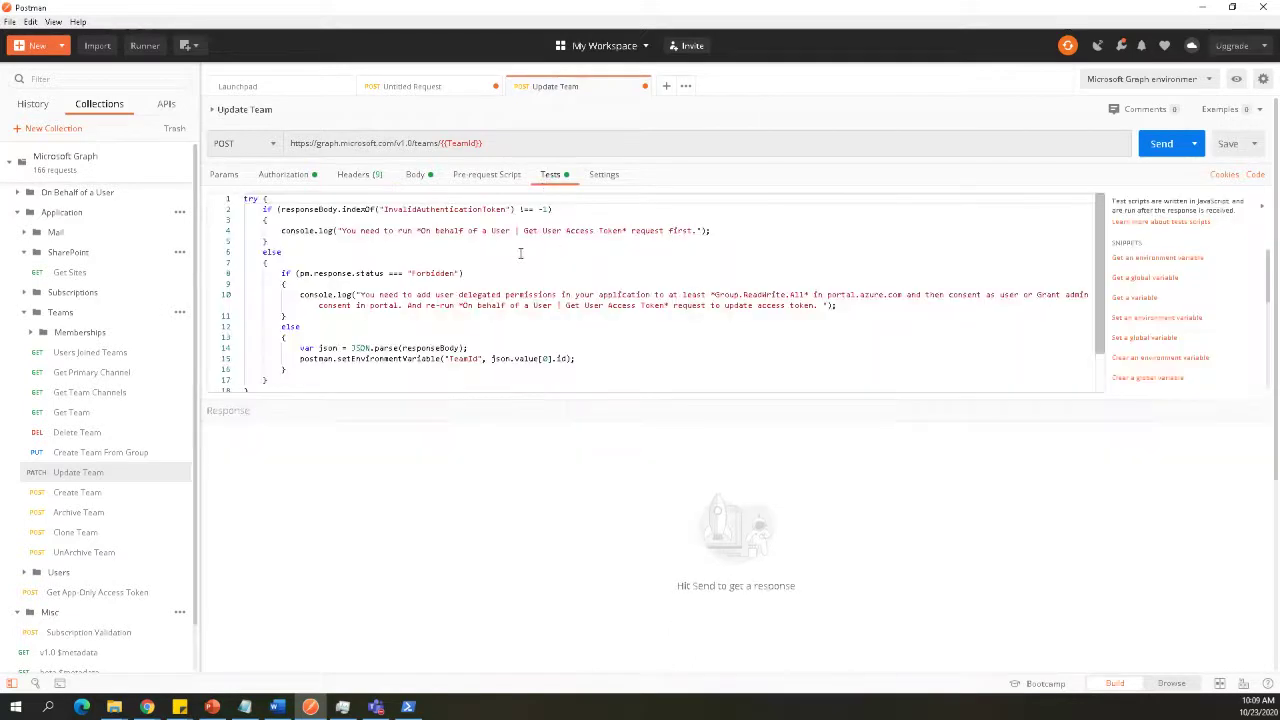
{"action": "left_click", "coordinate": [568, 324]}
{"action": "key", "text": "ctrl+a"}
{"action": "key", "text": "Delete"}
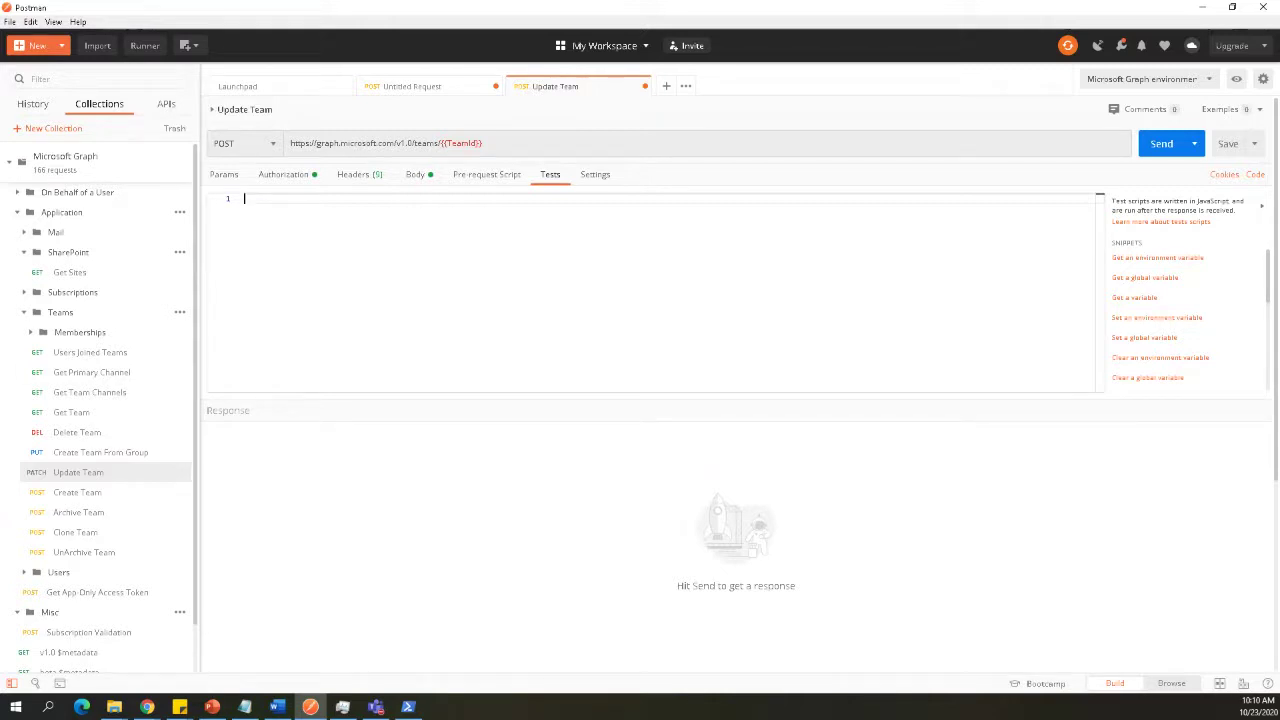
{"action": "key", "text": "alt+Tab"}
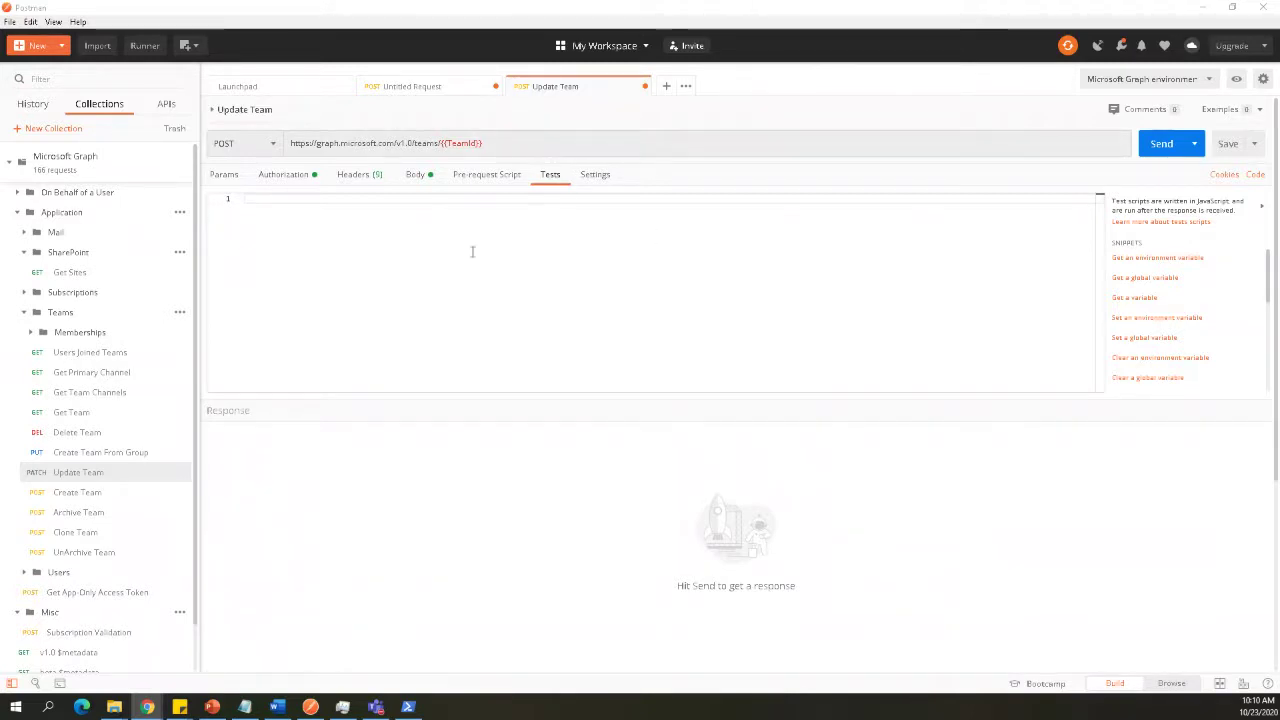
{"action": "left_click", "coordinate": [443, 234]}
{"action": "key", "text": "ctrl+v"}
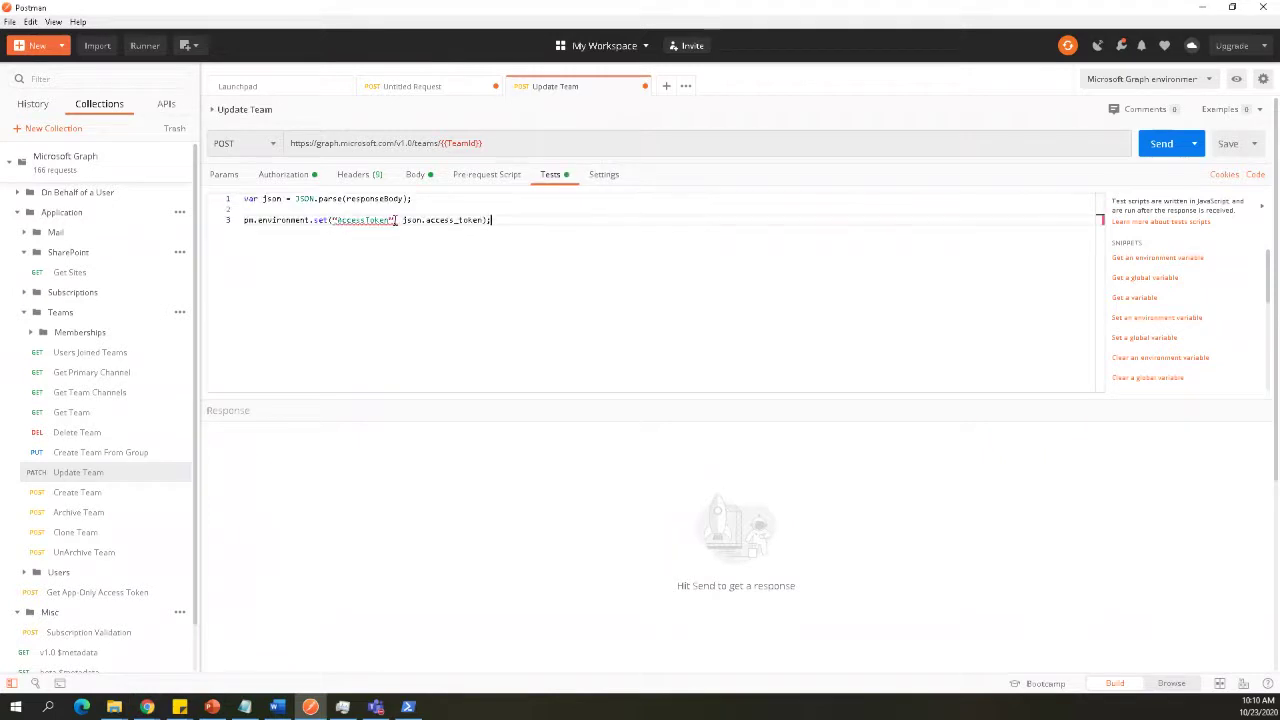
Correct the quotation marks around AccessToken in the test script to straight double quotes.
{"action": "left_click", "coordinate": [394, 220]}
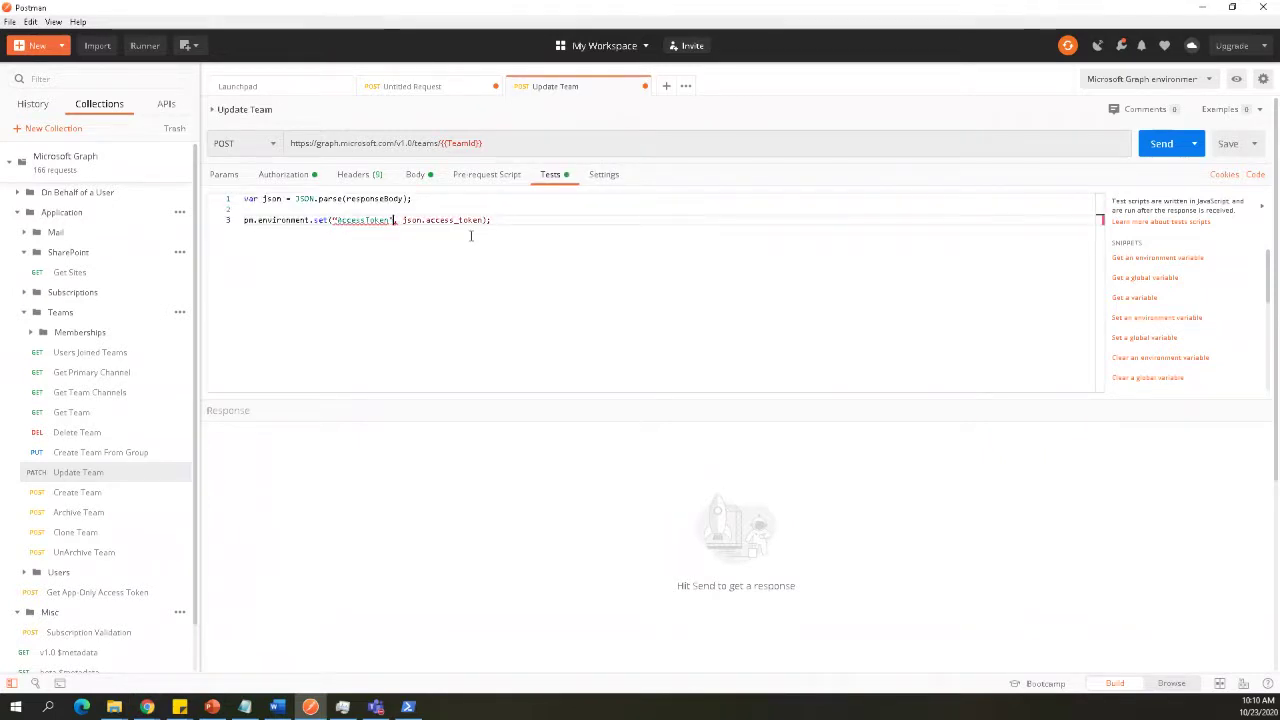
{"action": "left_click", "coordinate": [340, 220]}
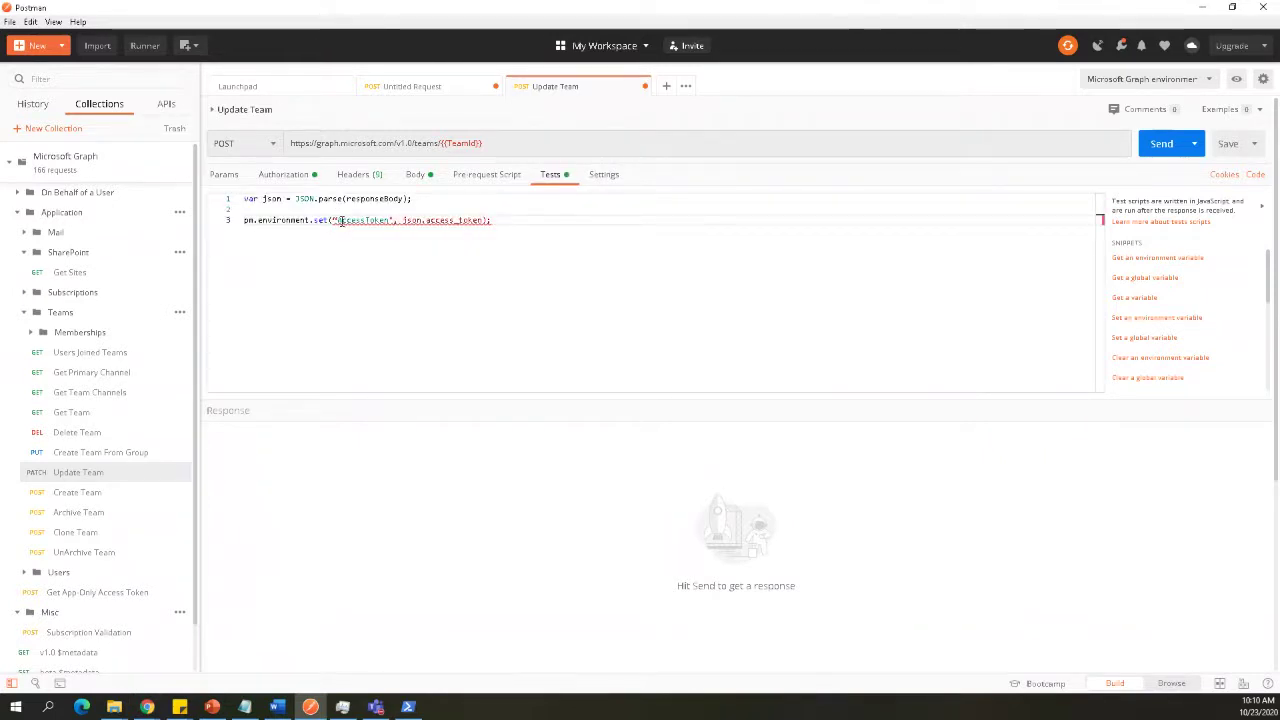
{"action": "key", "text": "BackSpace"}
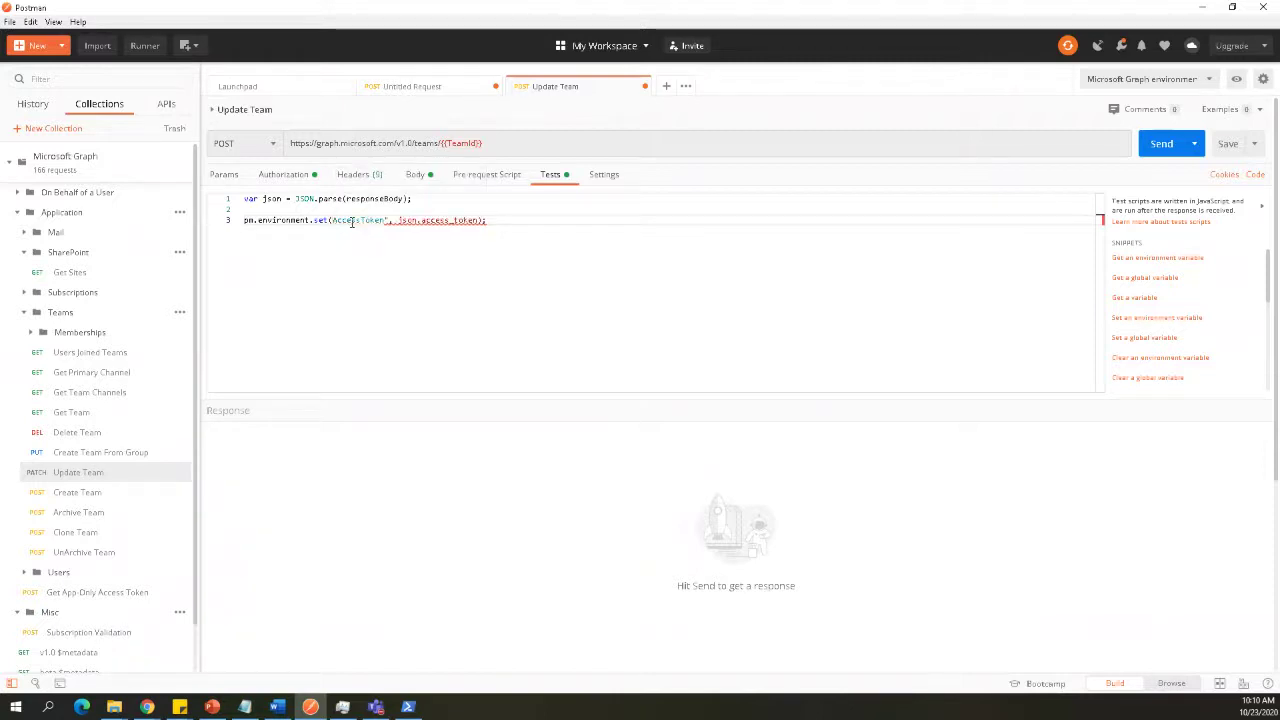
{"action": "type", "text": "\""}
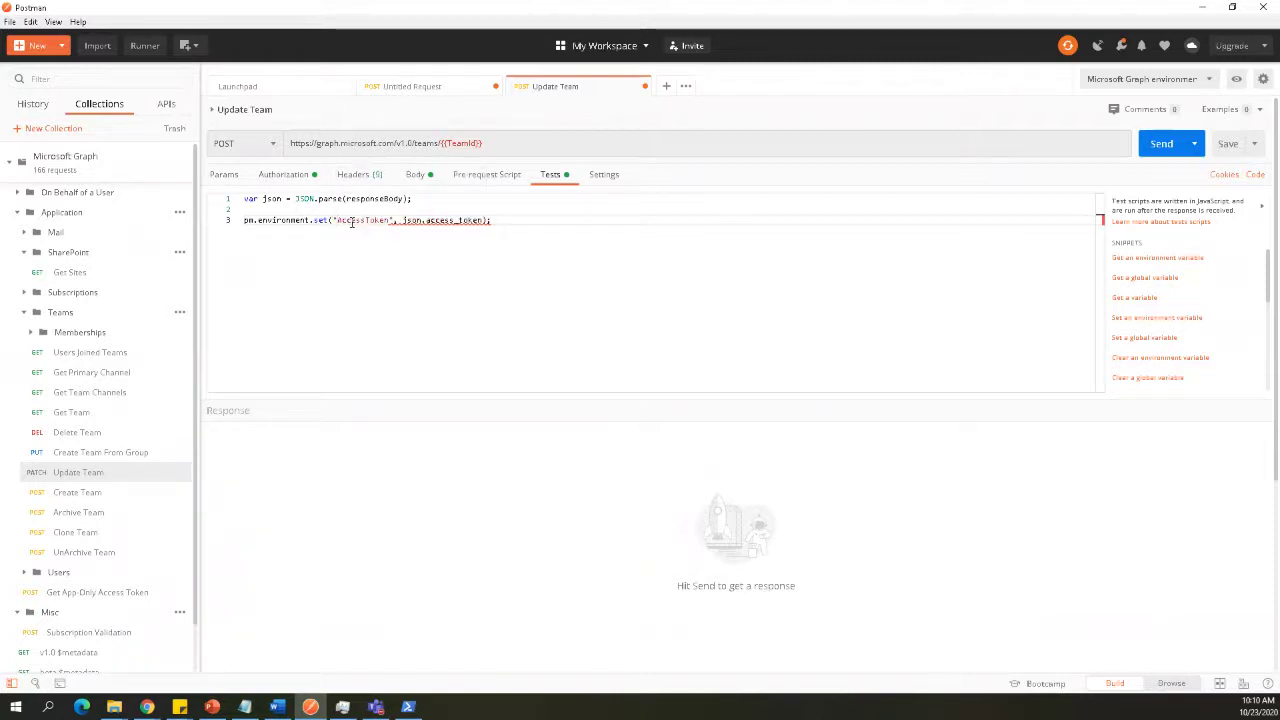
Send the POST request and examine the message in the response and the request's headers.
{"action": "left_click", "coordinate": [1158, 144]}
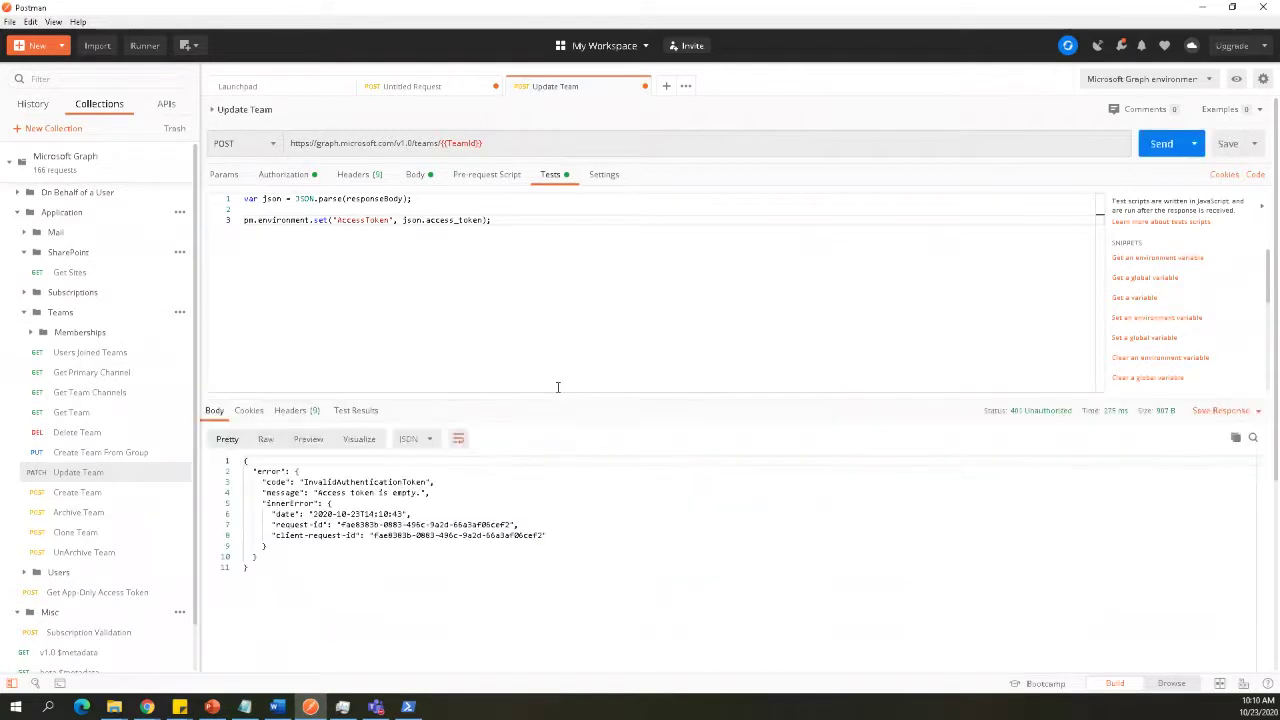
{"action": "left_click_drag", "start_coordinate": [323, 493], "coordinate": [411, 493]}
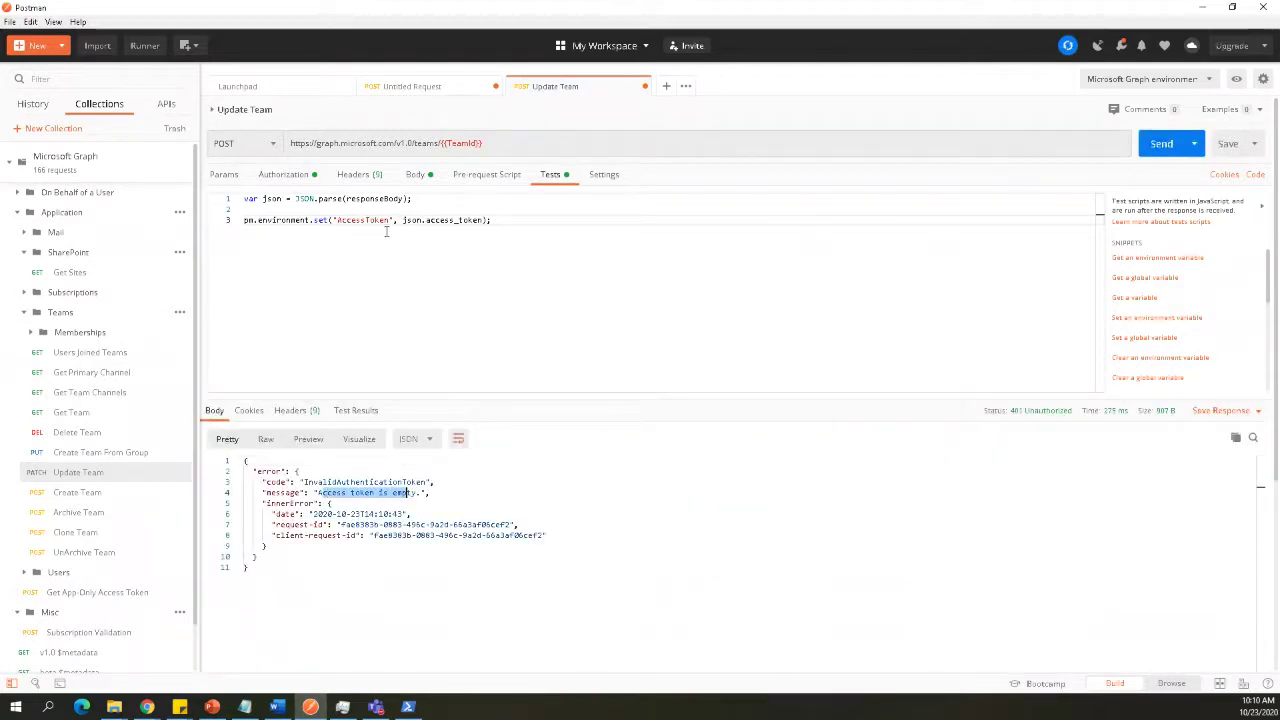
{"action": "left_click", "coordinate": [360, 175]}
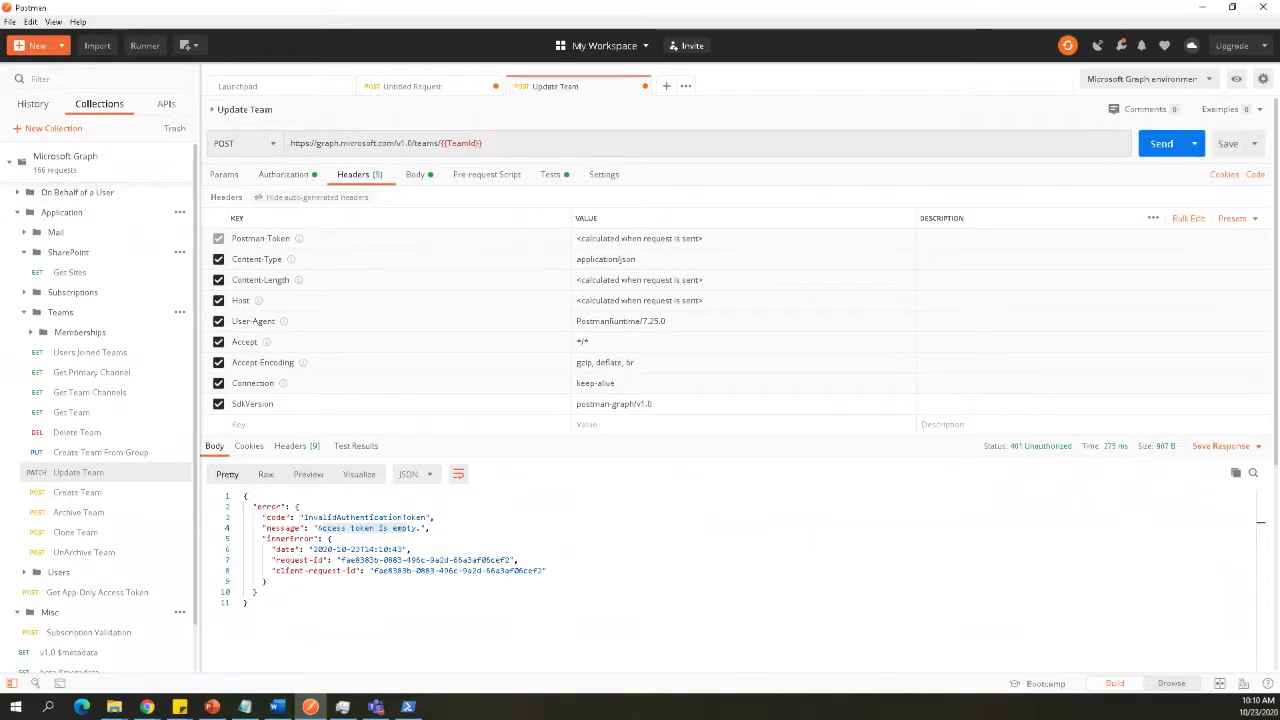
{"action": "key", "text": "alt+Tab"}
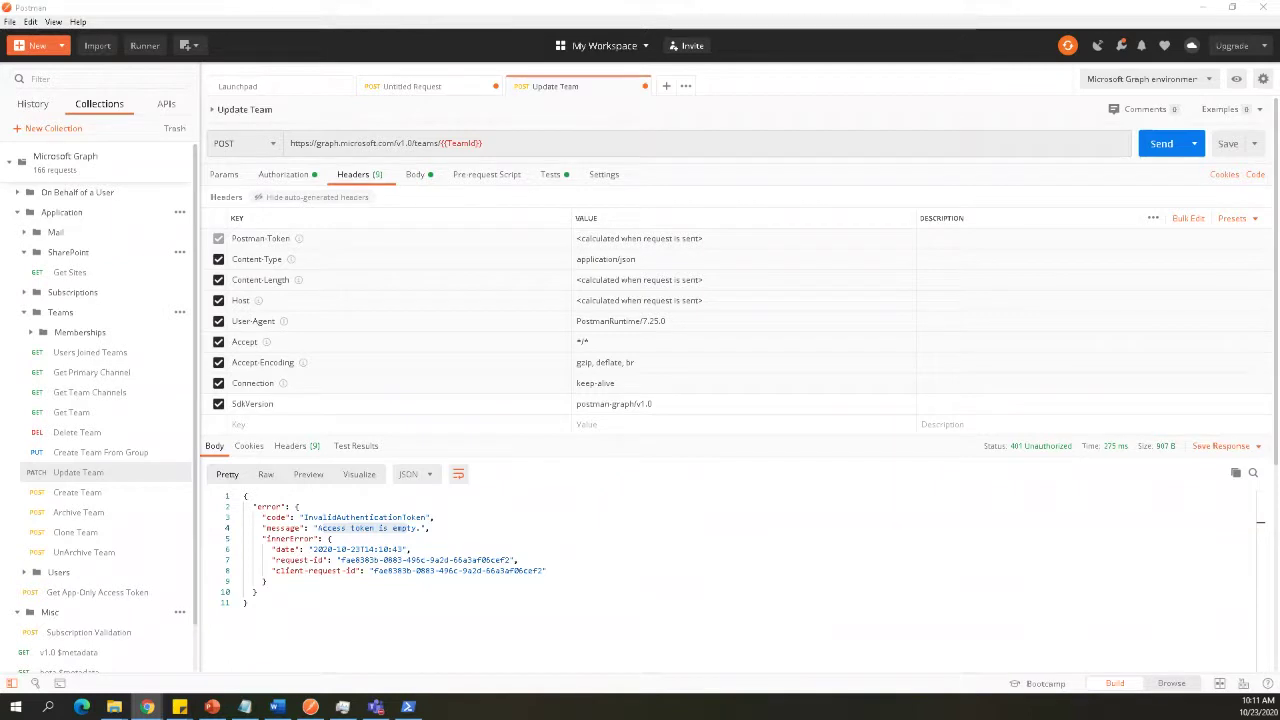
{"action": "double_click", "coordinate": [329, 143]}
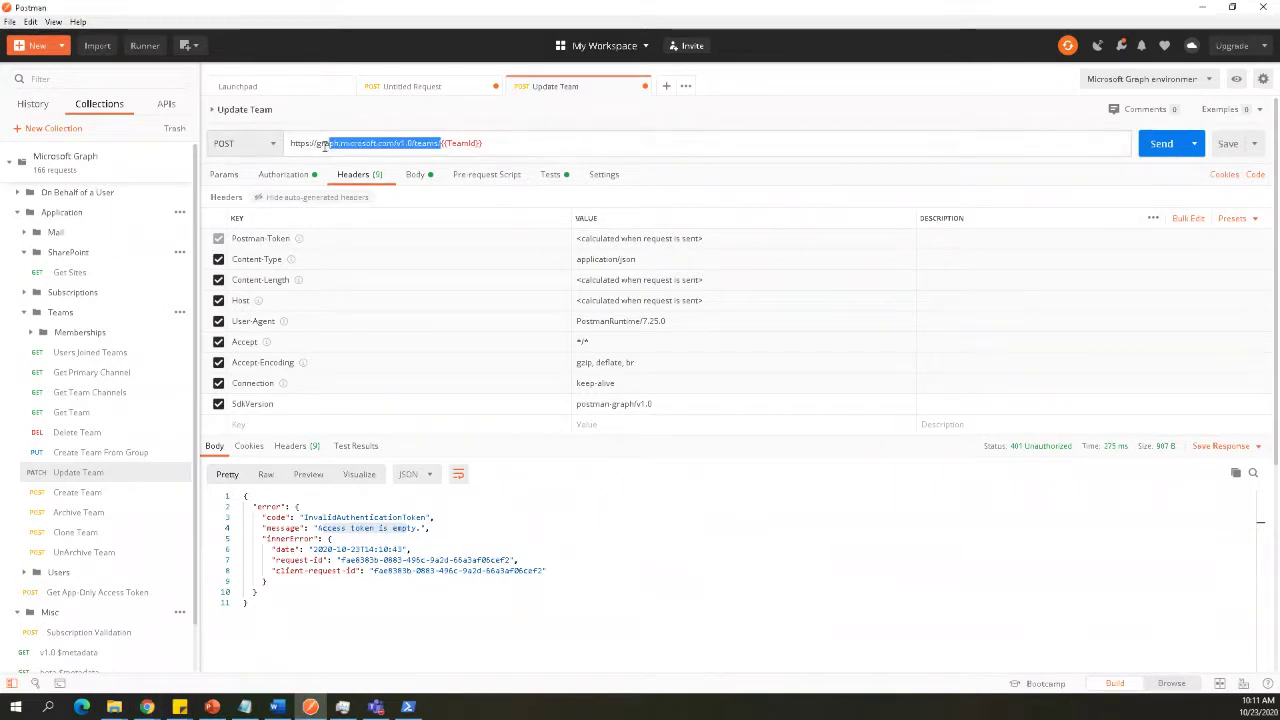
{"action": "key", "text": "ctrl+a"}
{"action": "key", "text": "ctrl+v"}
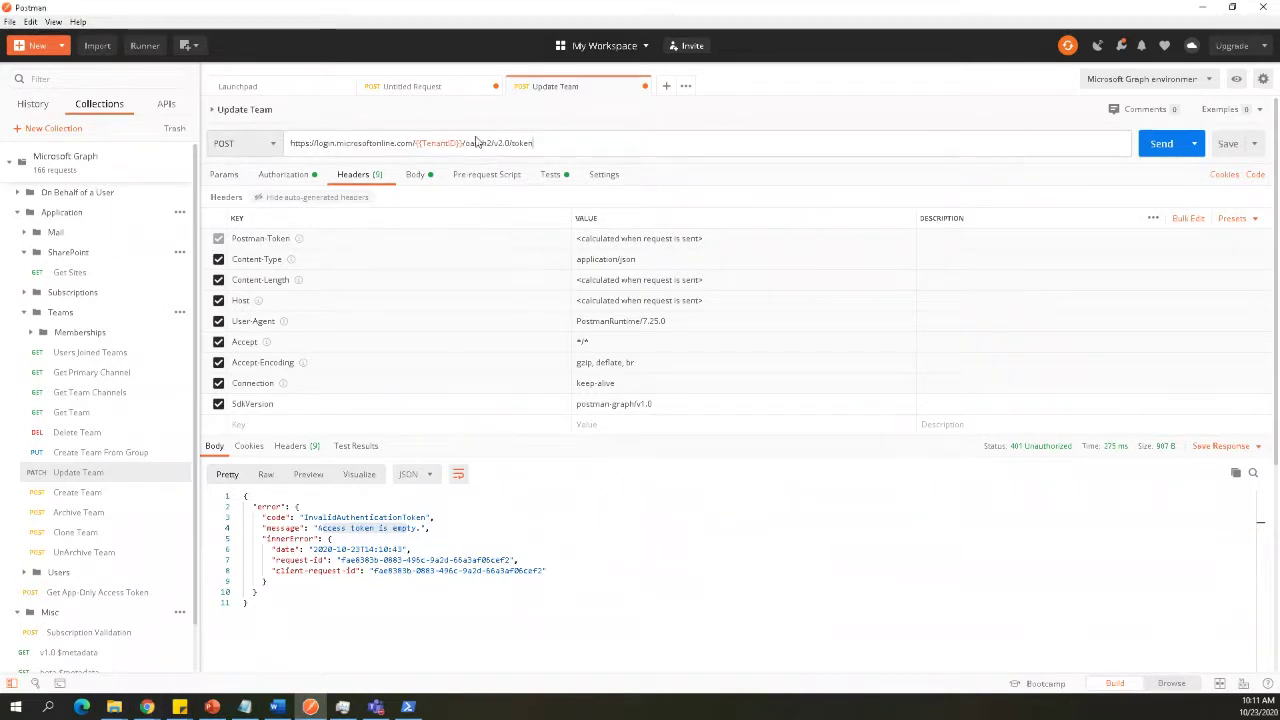
{"action": "left_click_drag", "start_coordinate": [414, 143], "coordinate": [451, 143]}
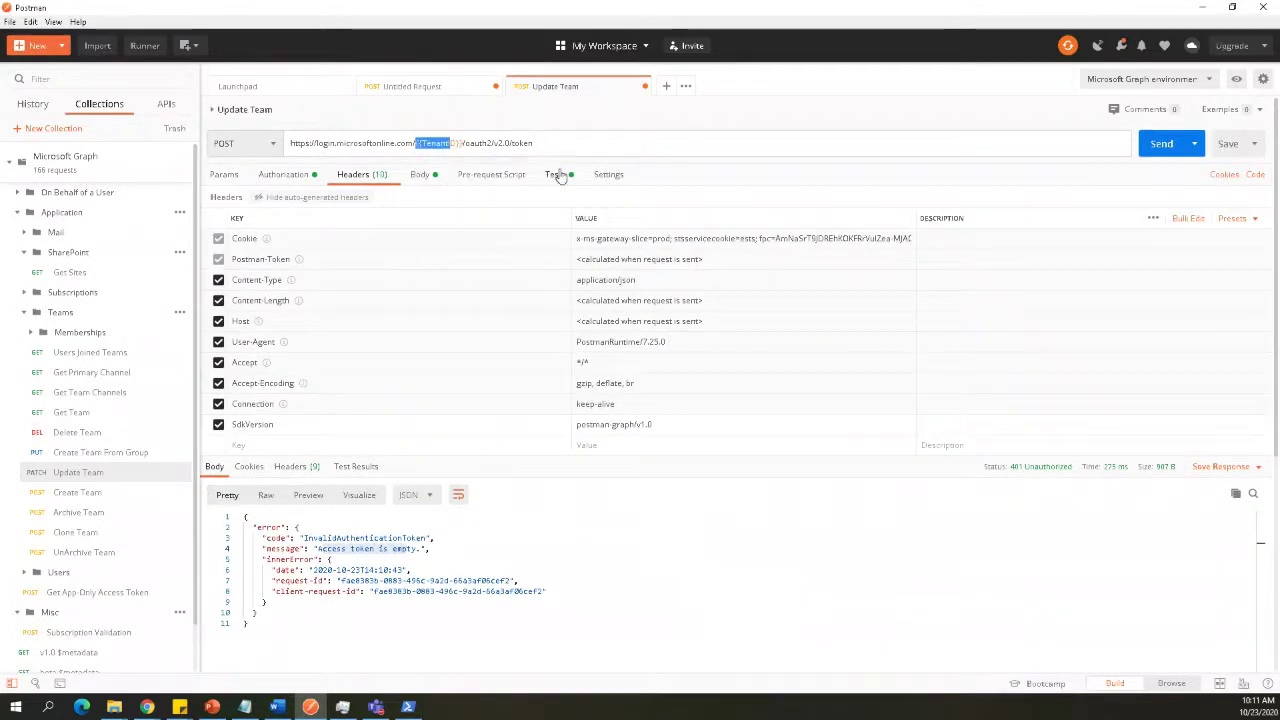
{"action": "left_click", "coordinate": [1162, 145]}
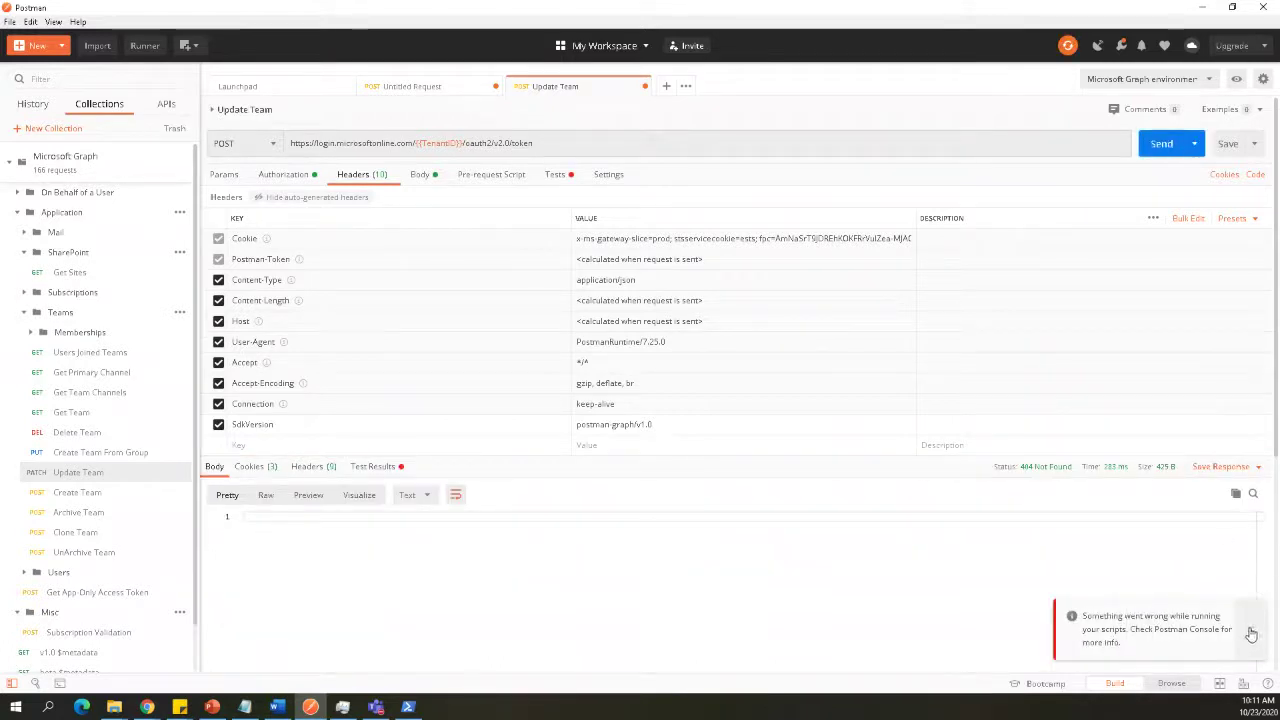
{"action": "left_click", "coordinate": [1250, 634]}
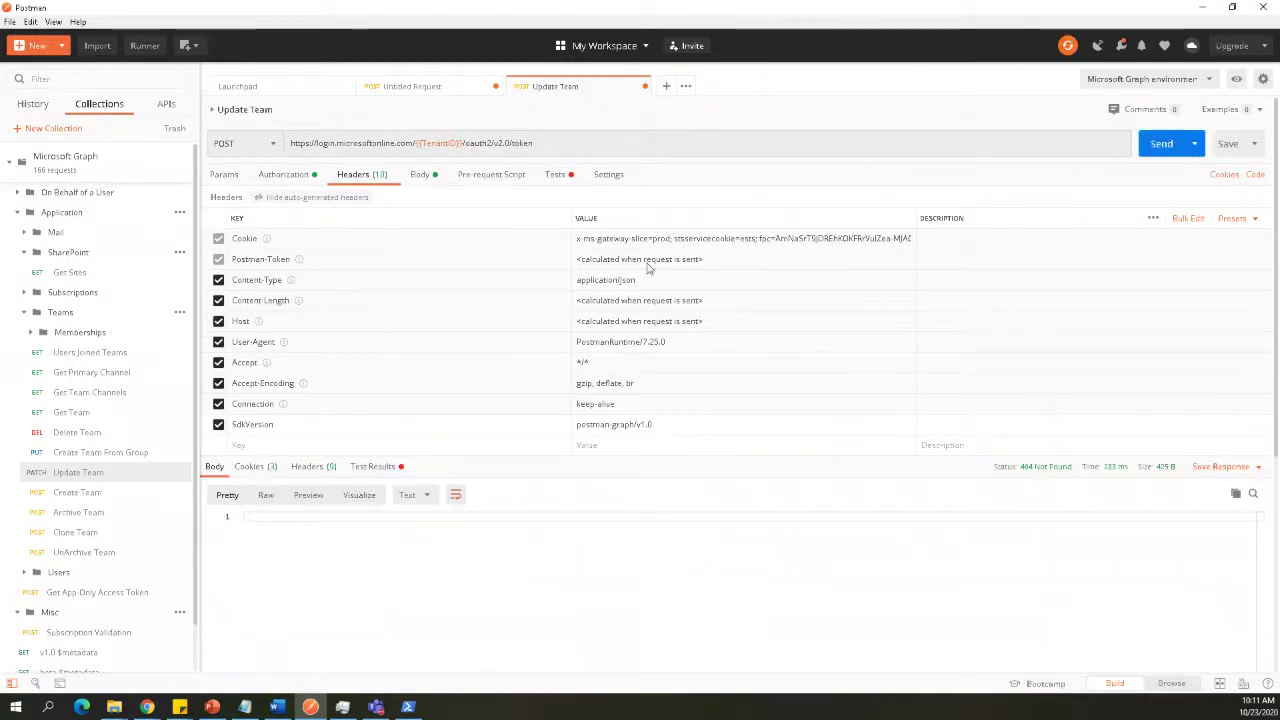
Change the Update Team request's body format from raw JSON to x-www-form-urlencoded.
{"action": "left_click", "coordinate": [419, 175]}
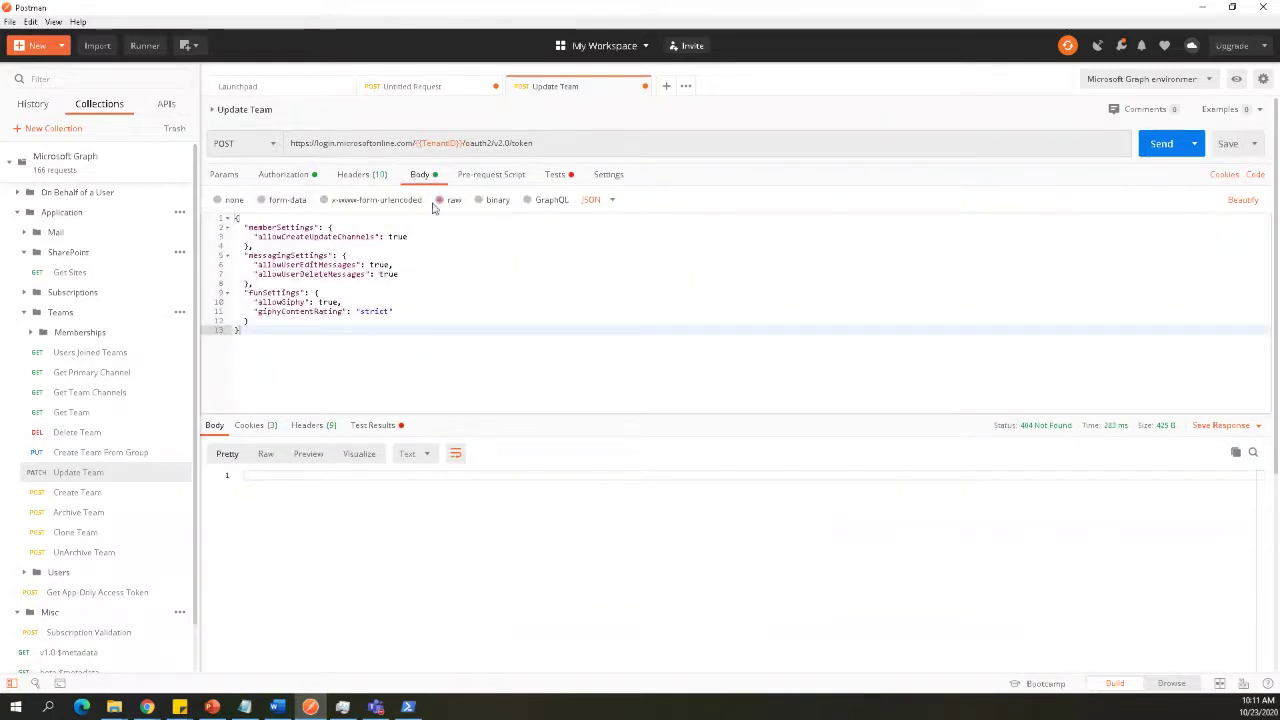
{"action": "left_click", "coordinate": [325, 200]}
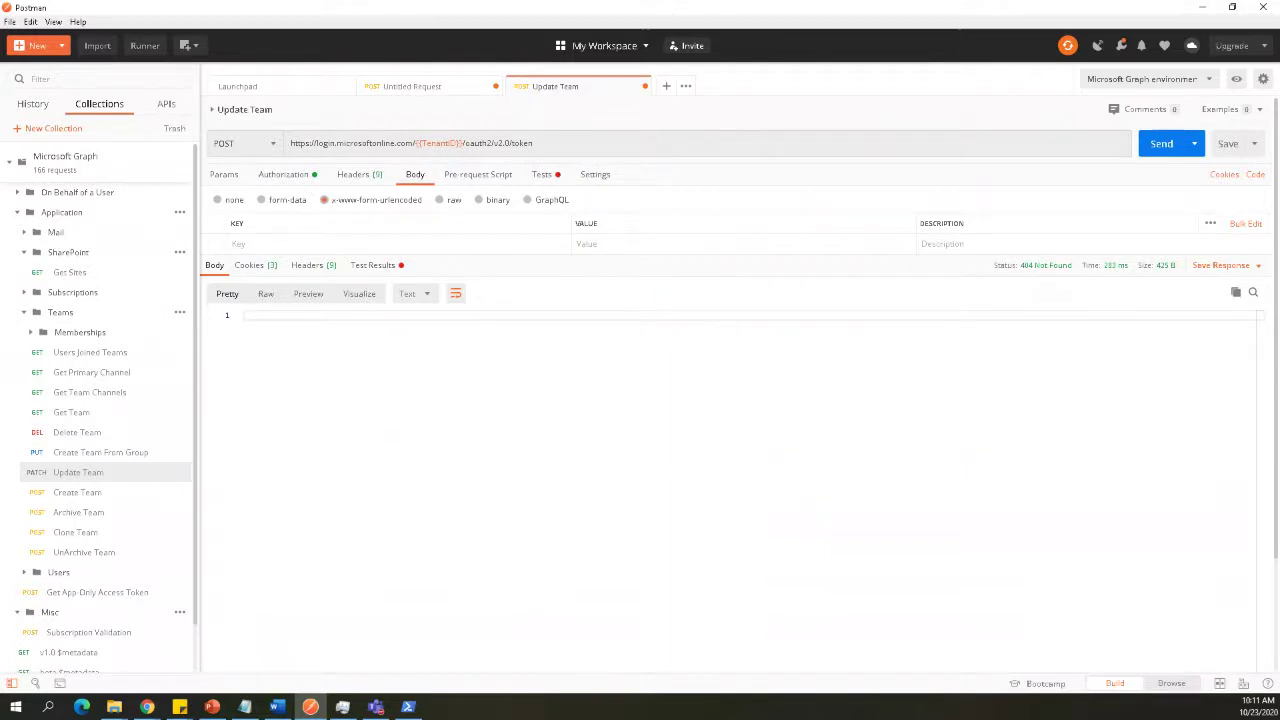
Add a grant_type key with the value client_credentials to the request's form body.
{"action": "key", "text": "alt+Tab"}
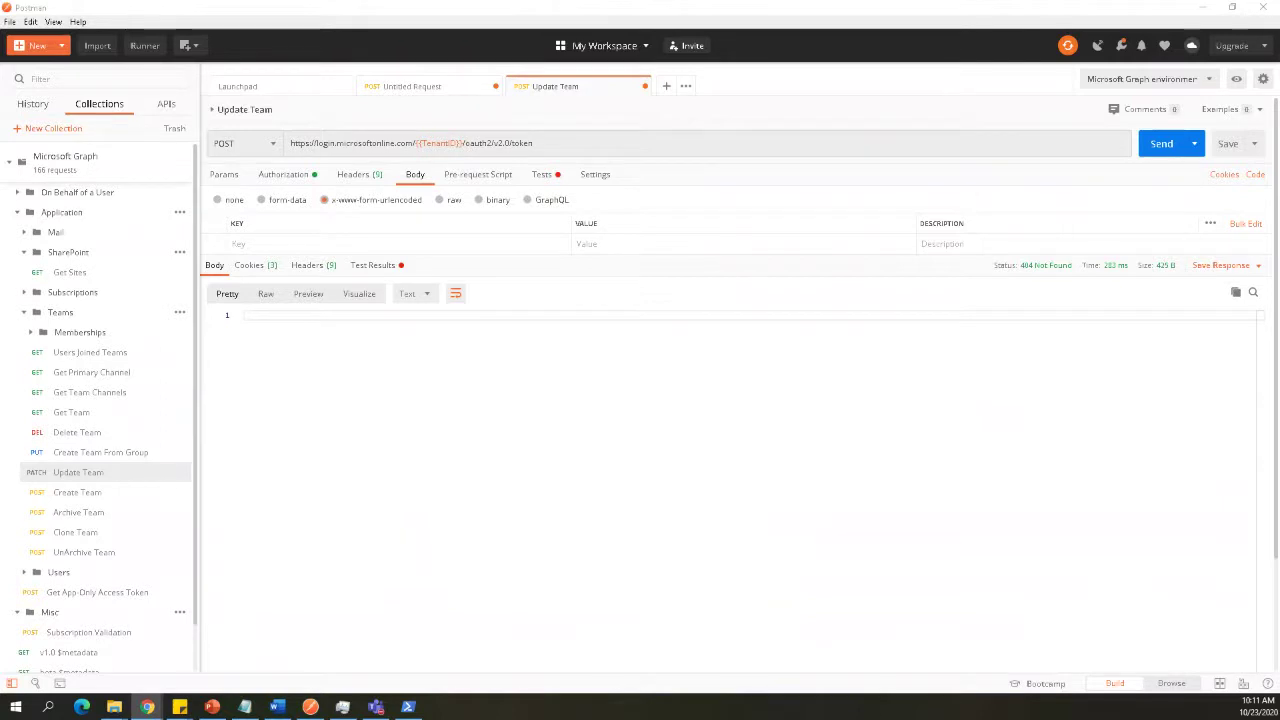
{"action": "left_click", "coordinate": [248, 244]}
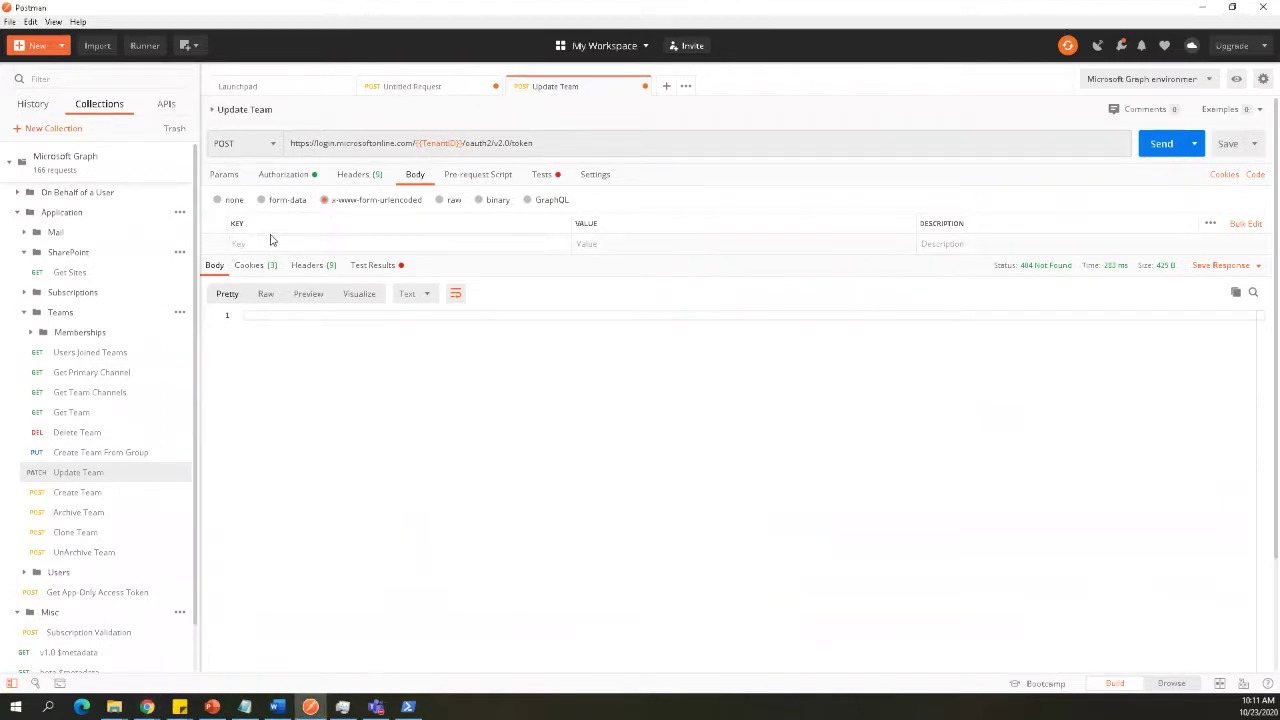
{"action": "type", "text": "grant_type"}
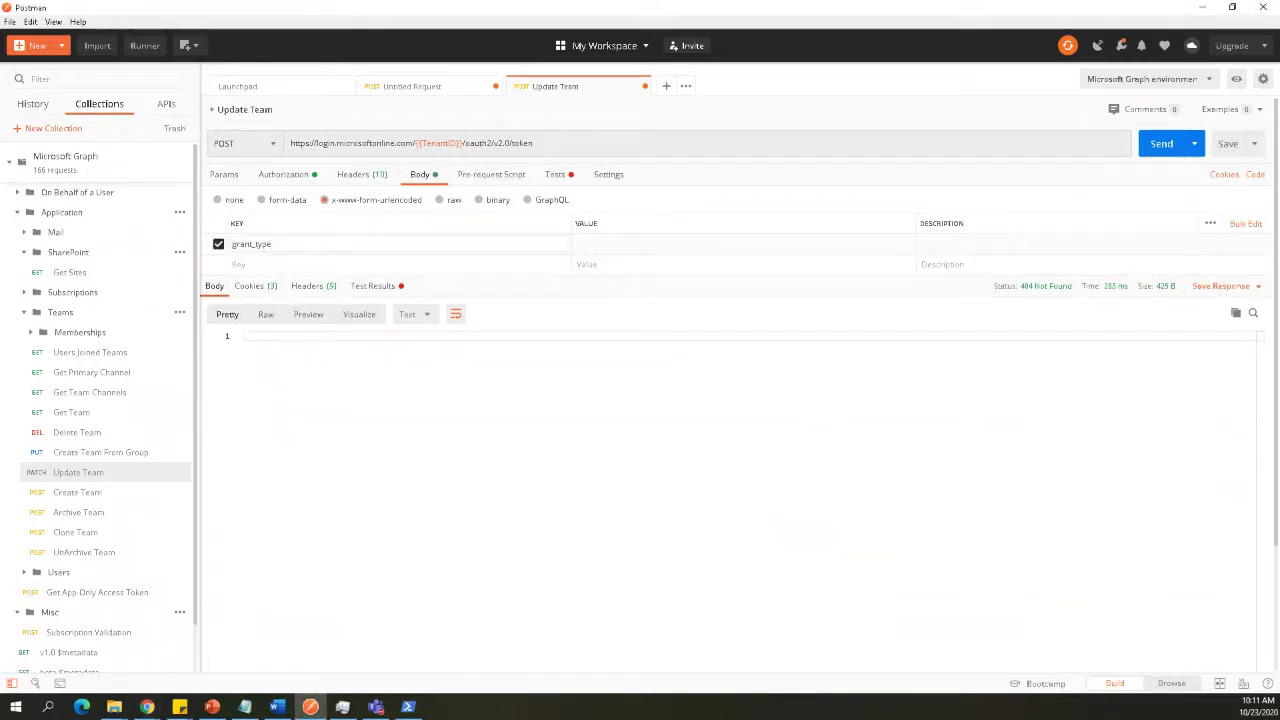
{"action": "key", "text": "alt+Tab"}
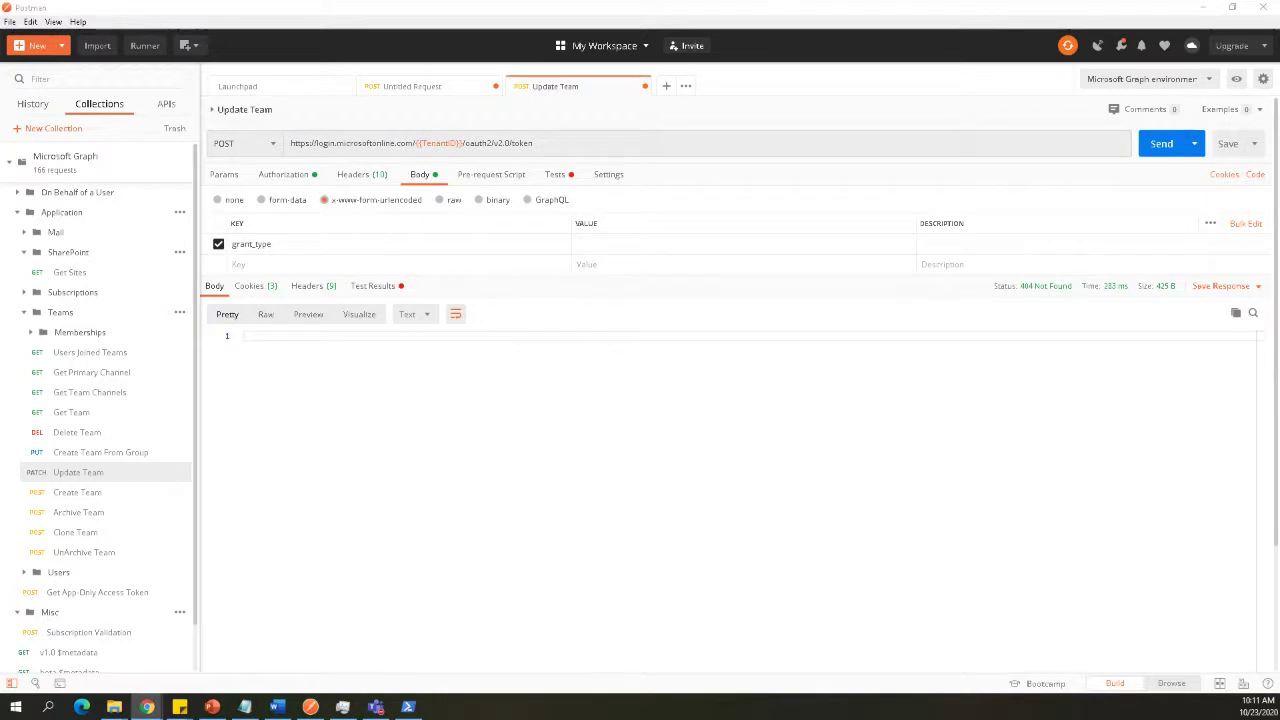
{"action": "key", "text": "alt+Tab"}
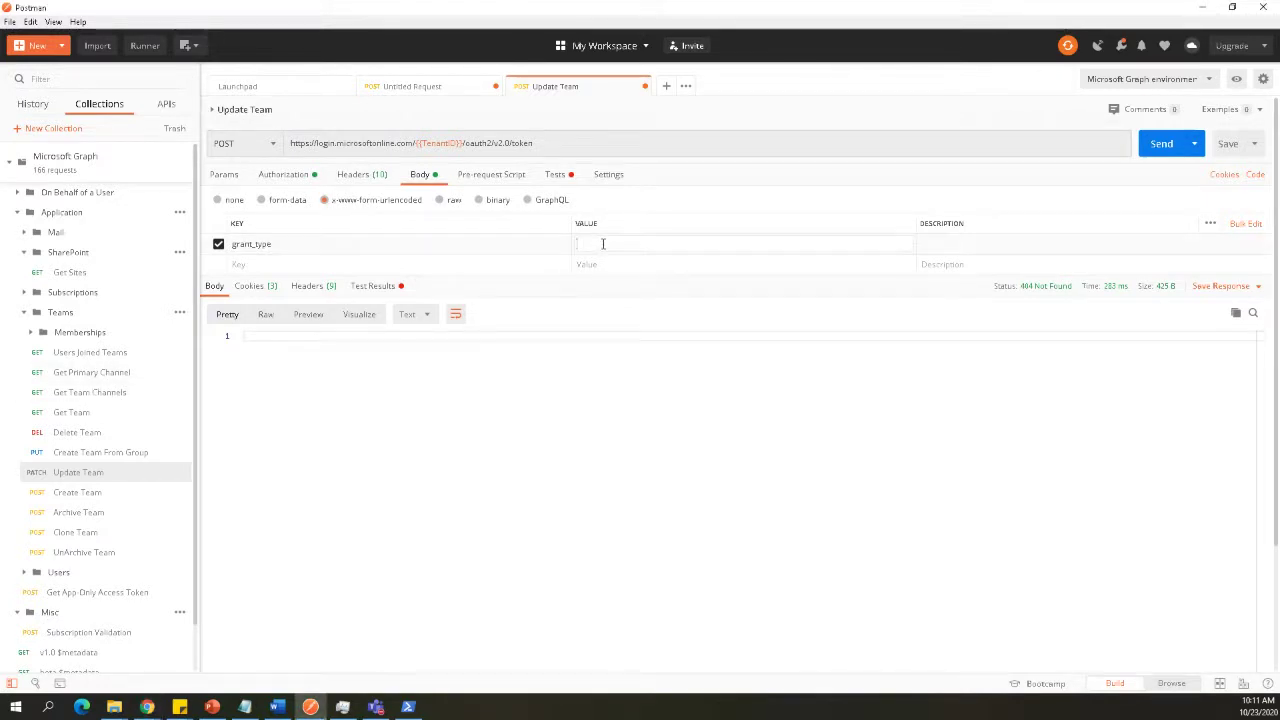
{"action": "key", "text": "ctrl+v"}
Add a client_id key to the form body with the variable {{ClientID}} as its value.
{"action": "key", "text": "alt+Tab"}
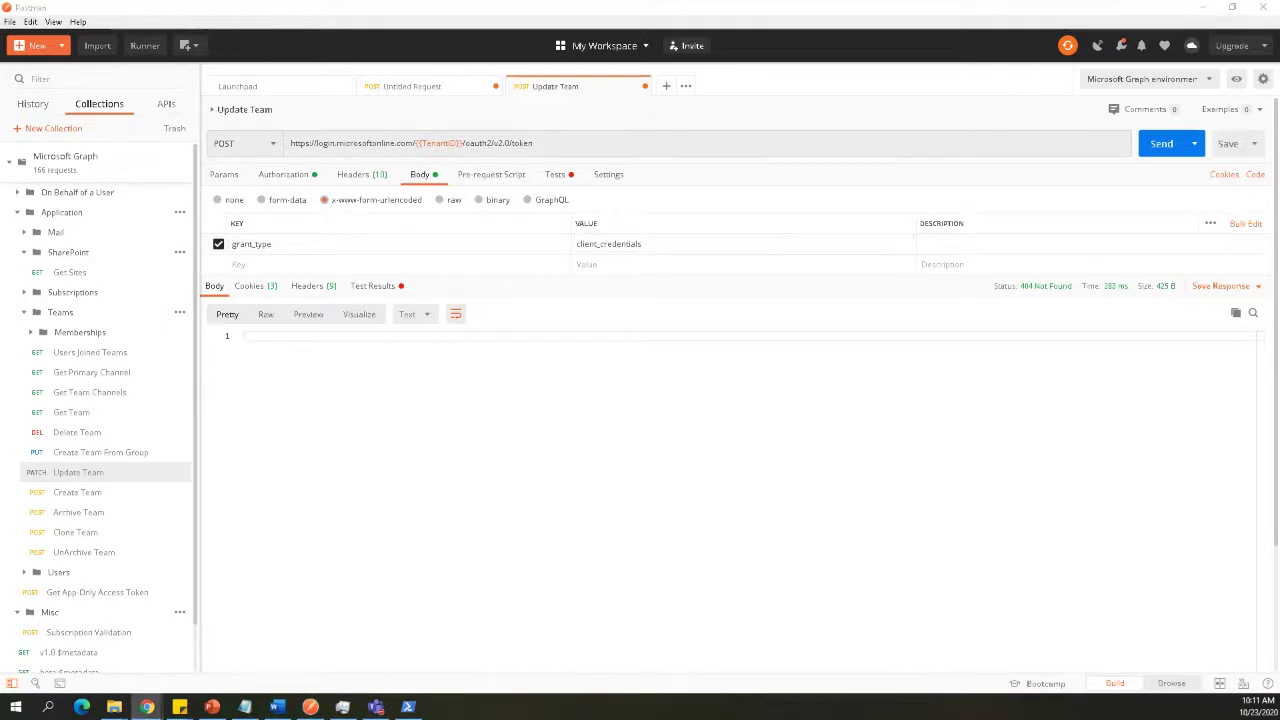
{"action": "key", "text": "alt+Tab"}
{"action": "type", "text": "client_id"}
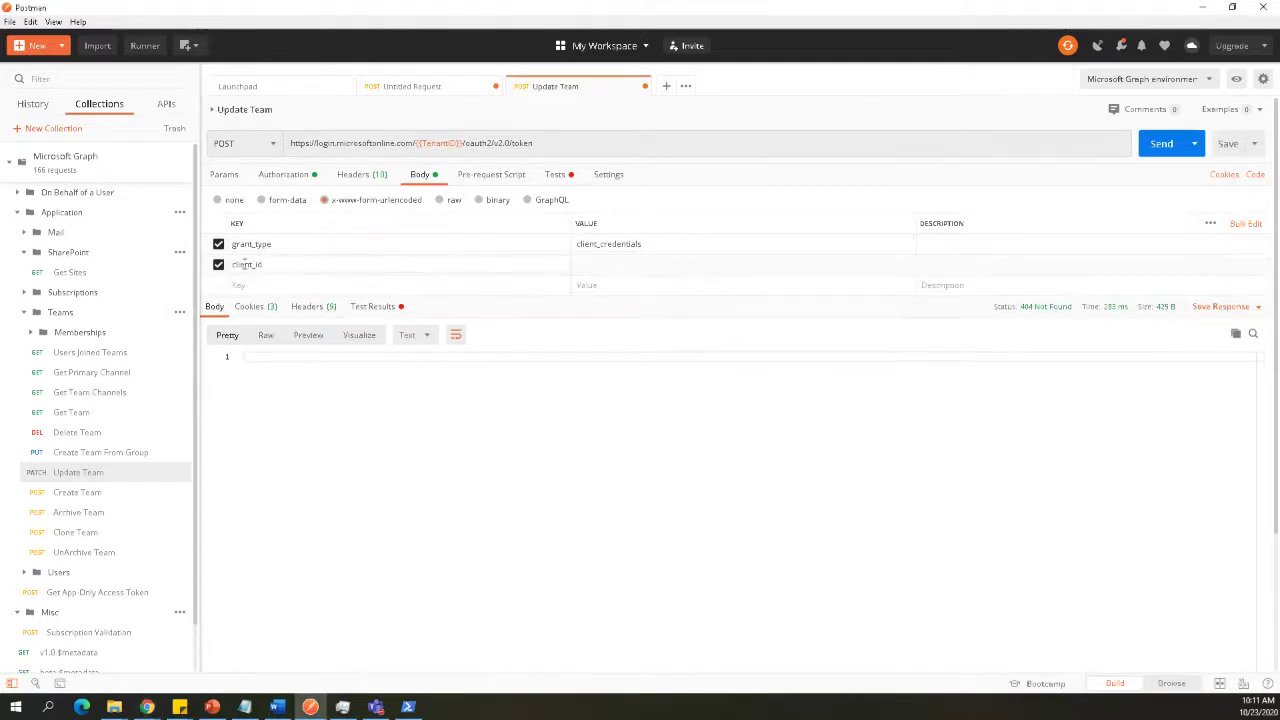
{"action": "key", "text": "alt+Tab"}
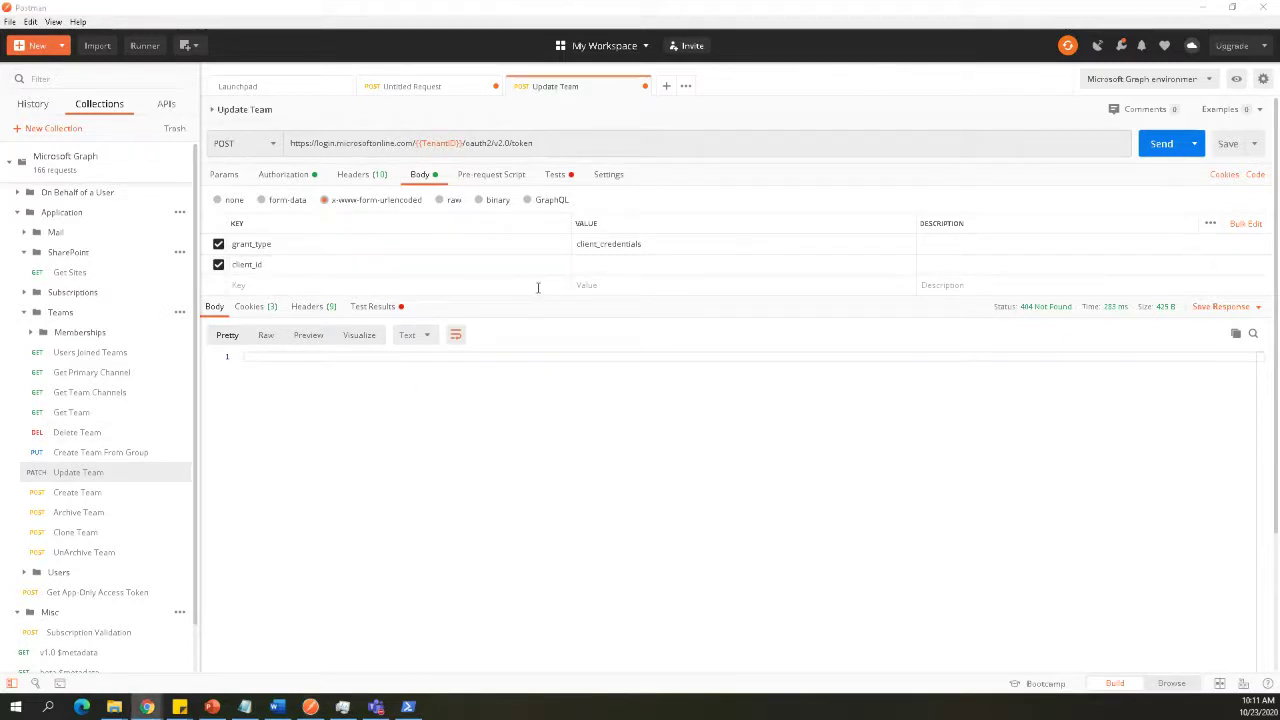
{"action": "key", "text": "alt+Tab"}
{"action": "type", "text": "{{ClientID}}"}
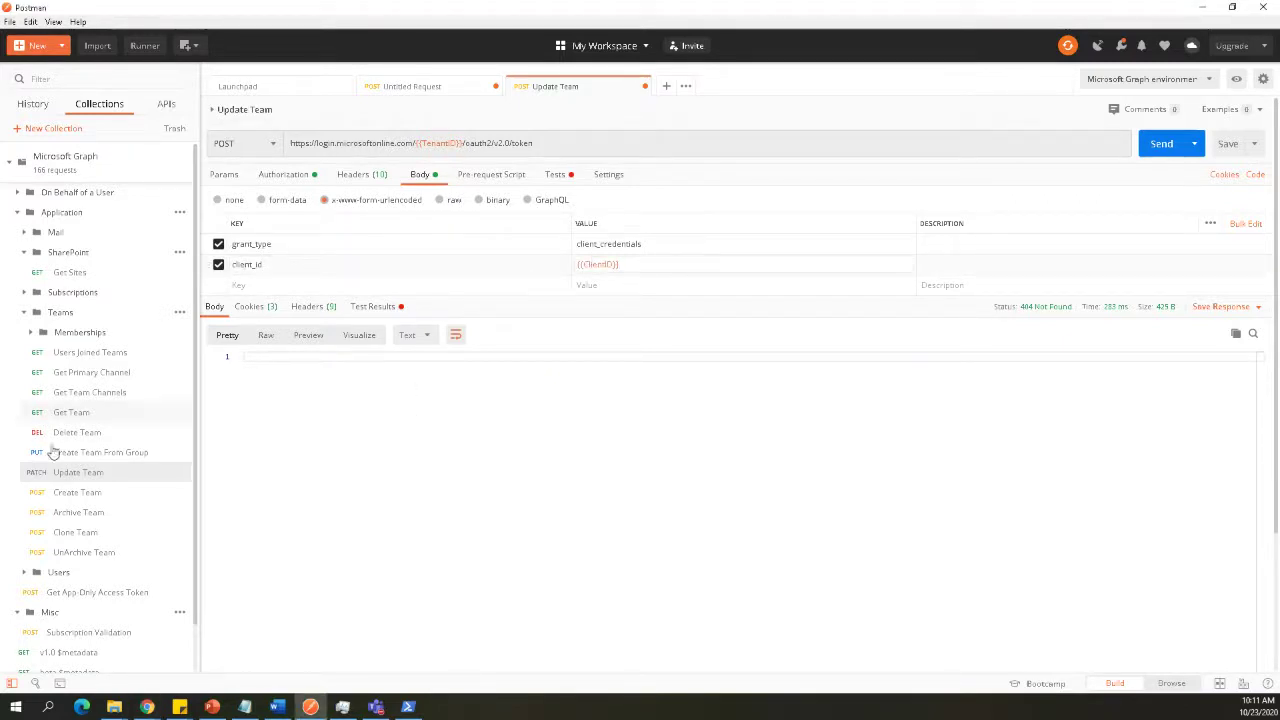
Add a client_secret key to the form body with the variable {{ClientSecret}} as its value.
{"action": "key", "text": "alt+Tab"}
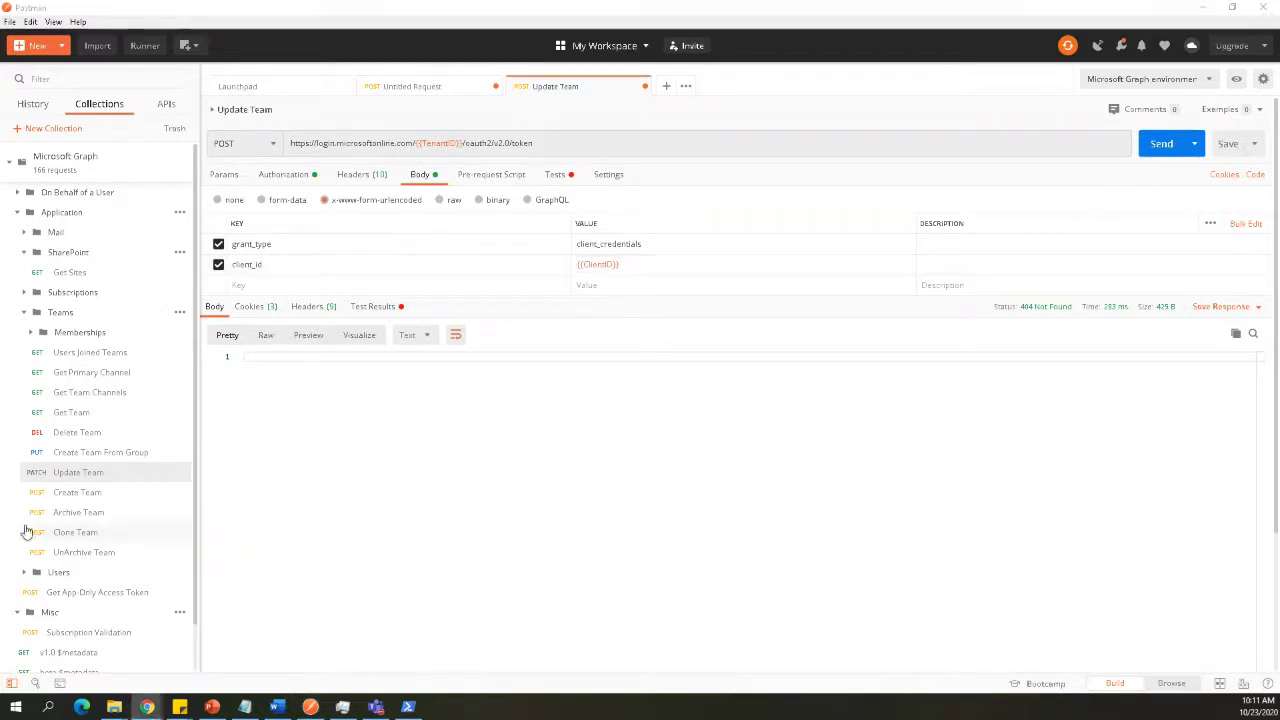
{"action": "key", "text": "alt+Tab"}
{"action": "left_click", "coordinate": [291, 286]}
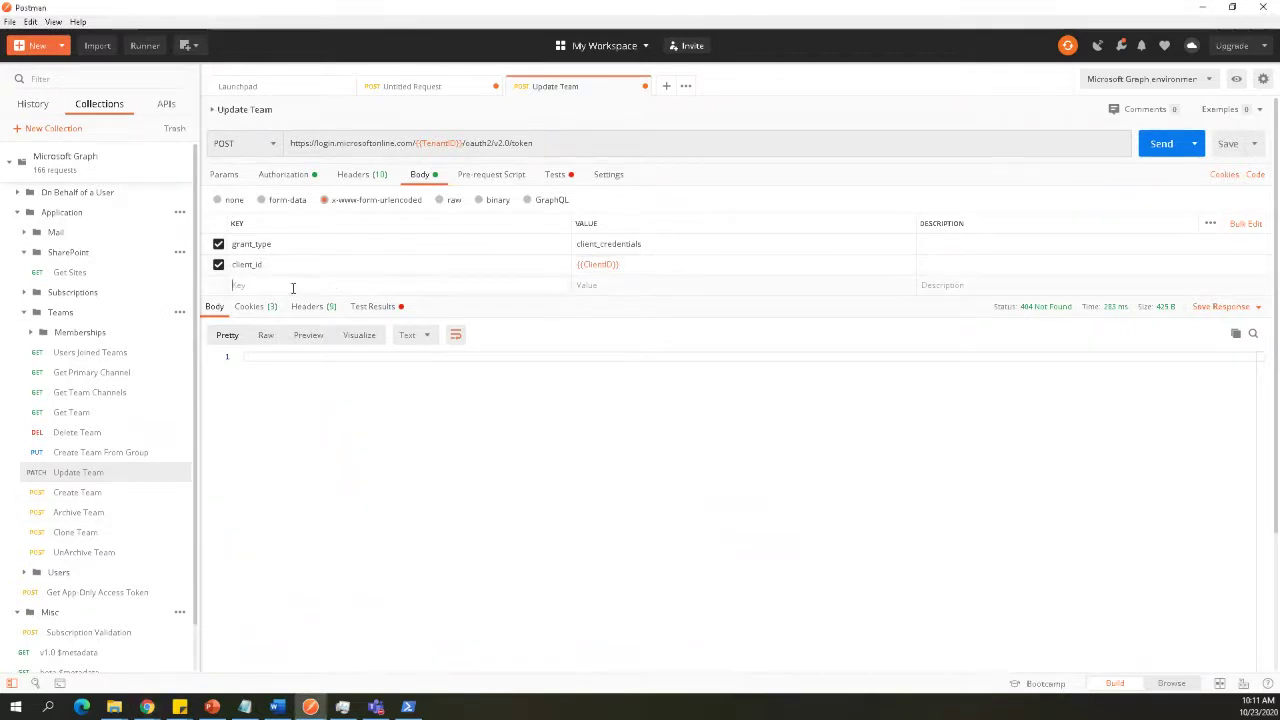
{"action": "type", "text": "client_secret"}
{"action": "key", "text": "alt+Tab"}
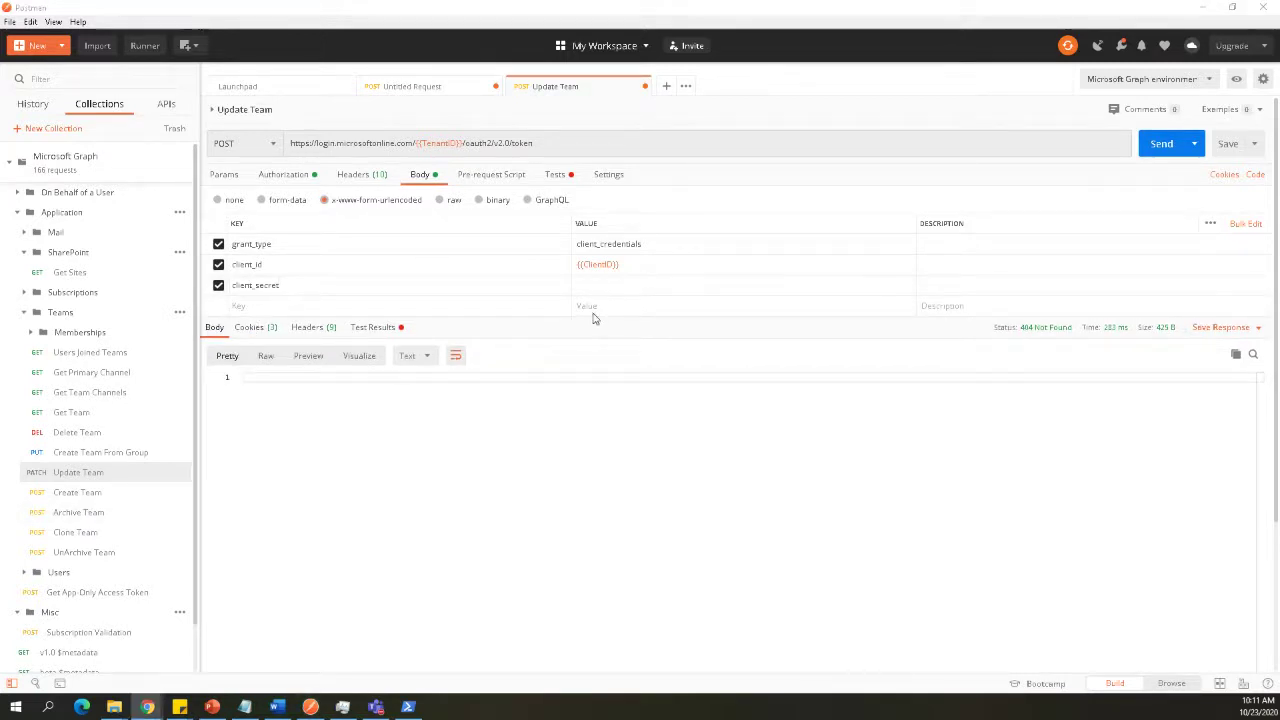
{"action": "key", "text": "alt+Tab"}
{"action": "type", "text": "{{ClientSecret}}"}
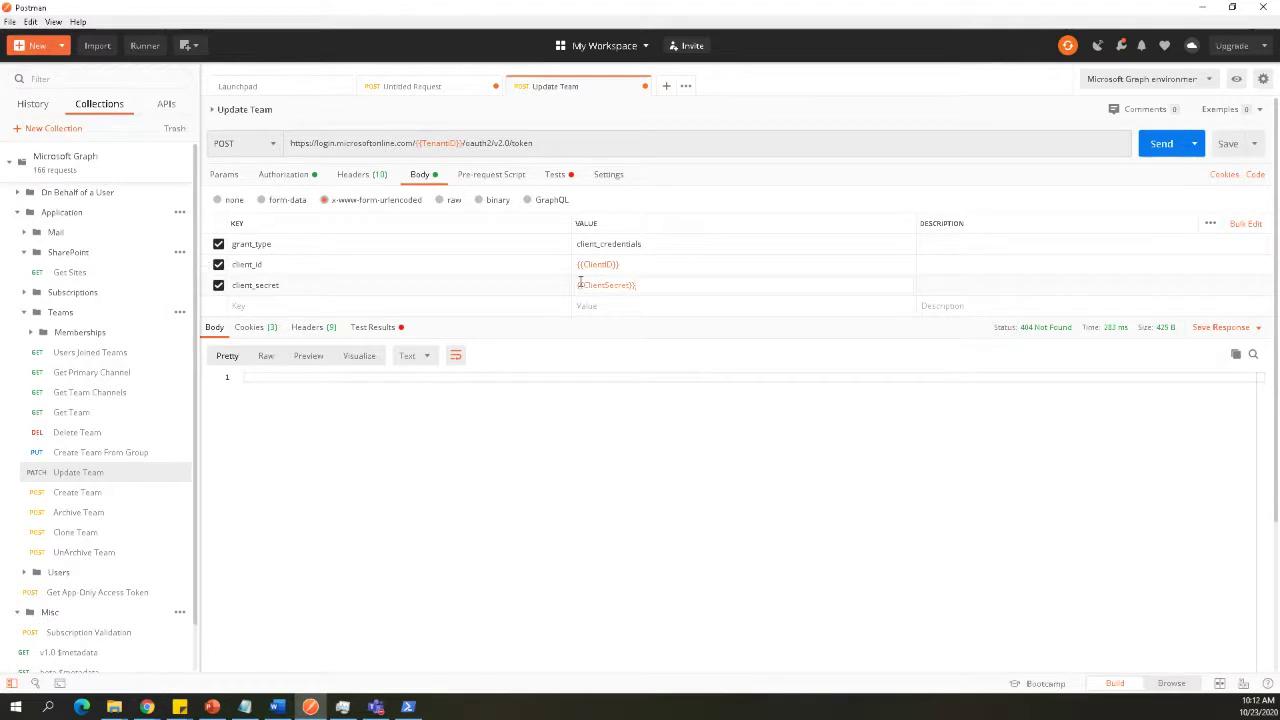
{"action": "key", "text": "alt+Tab"}
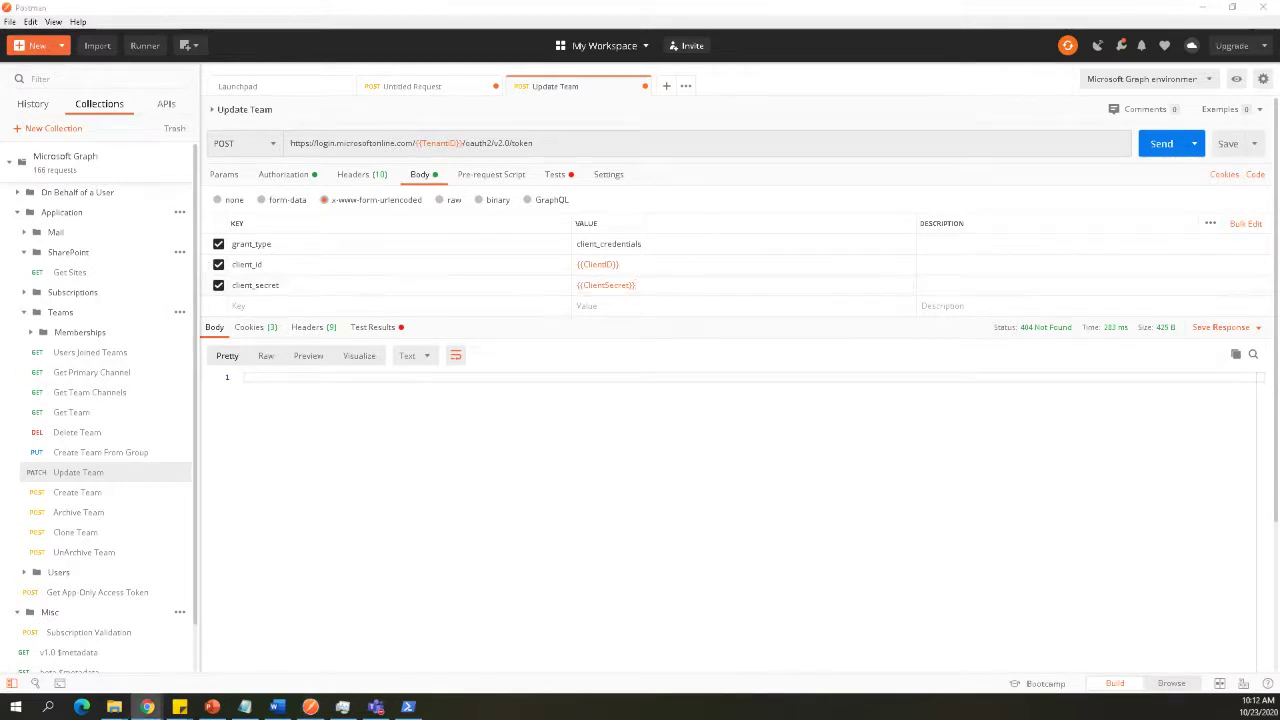
{"action": "left_click", "coordinate": [269, 304]}
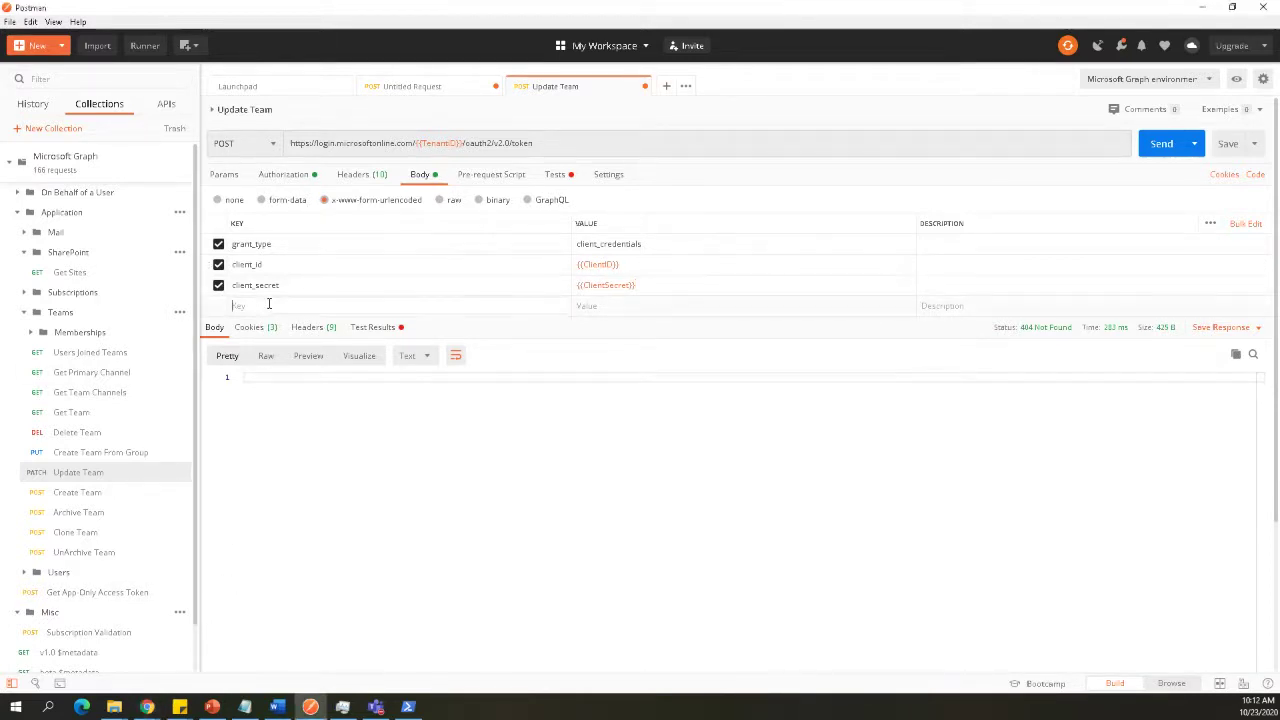
{"action": "type", "text": "scope"}
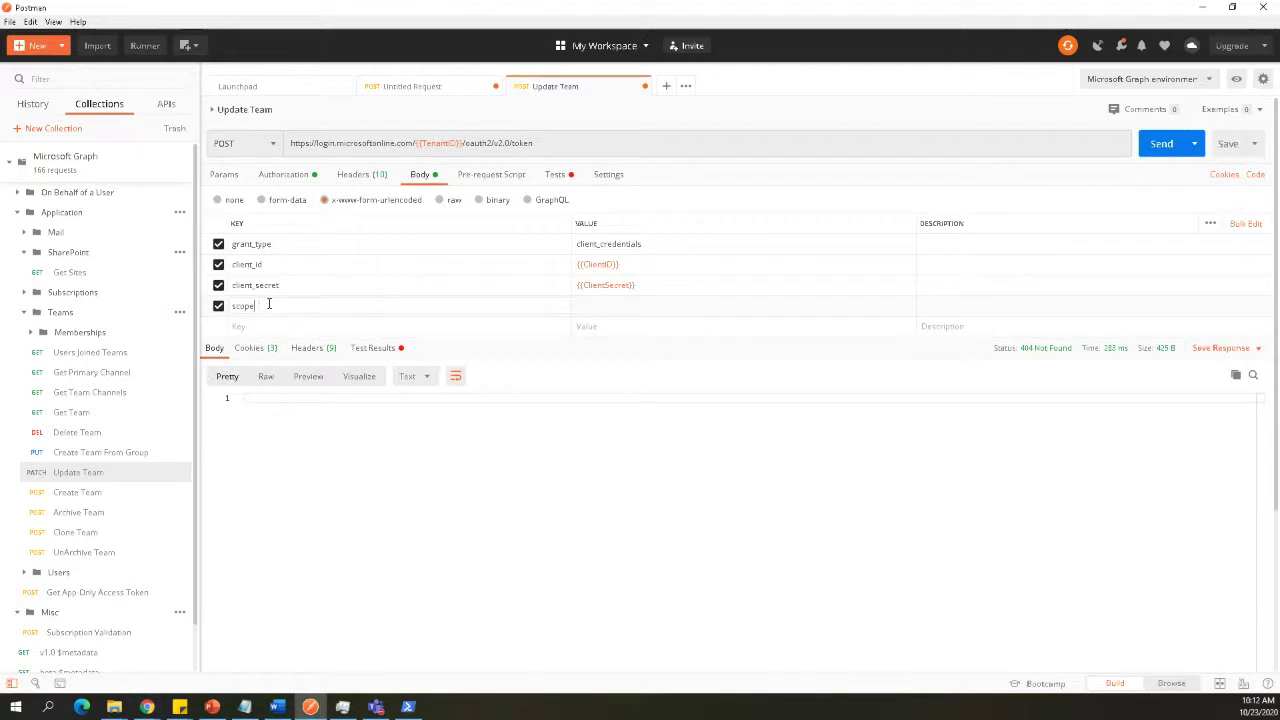
{"action": "left_click", "coordinate": [319, 287]}
{"action": "left_click", "coordinate": [299, 245]}
{"action": "left_click", "coordinate": [147, 707]}
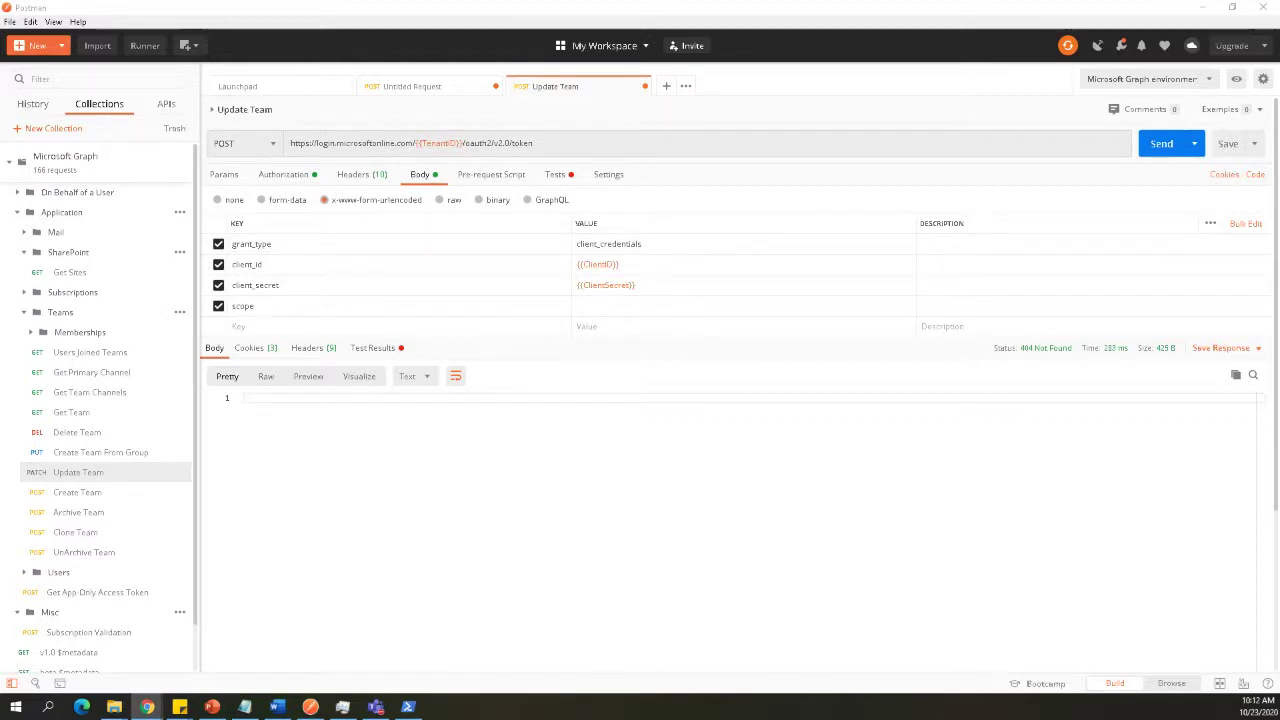
{"action": "left_click", "coordinate": [610, 320]}
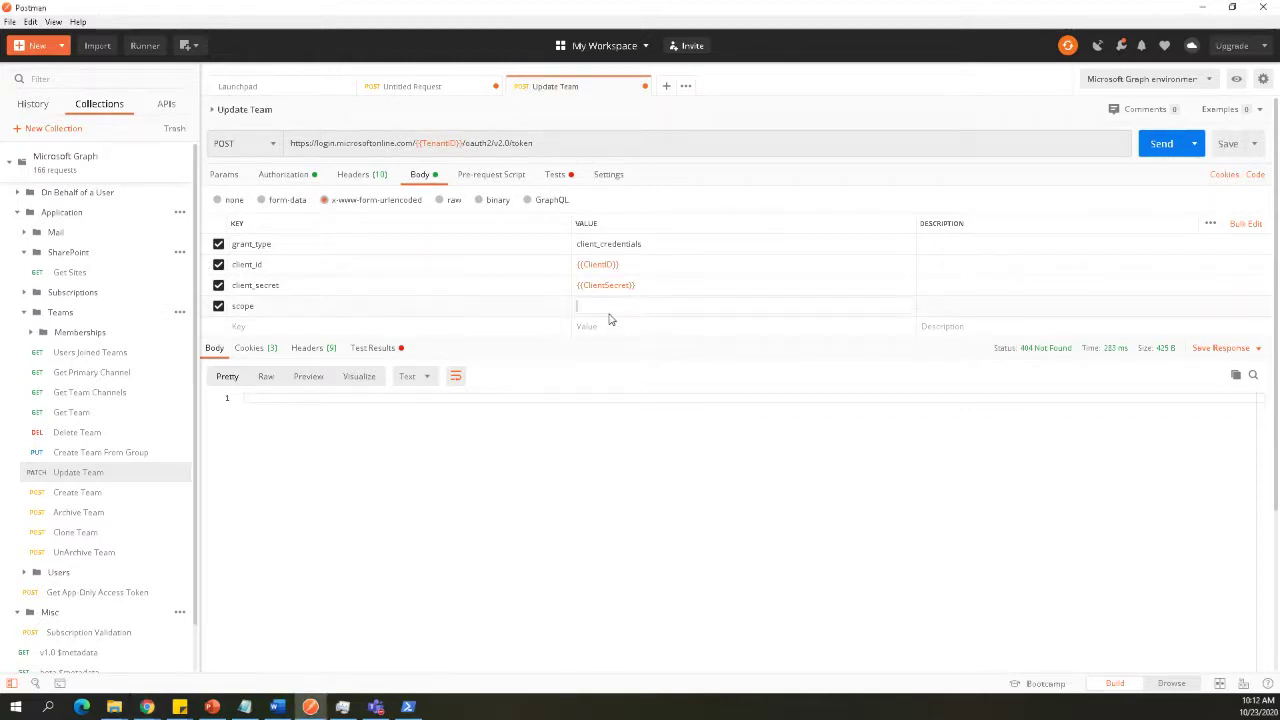
{"action": "type", "text": "https://graph.microsoft.com/.default"}
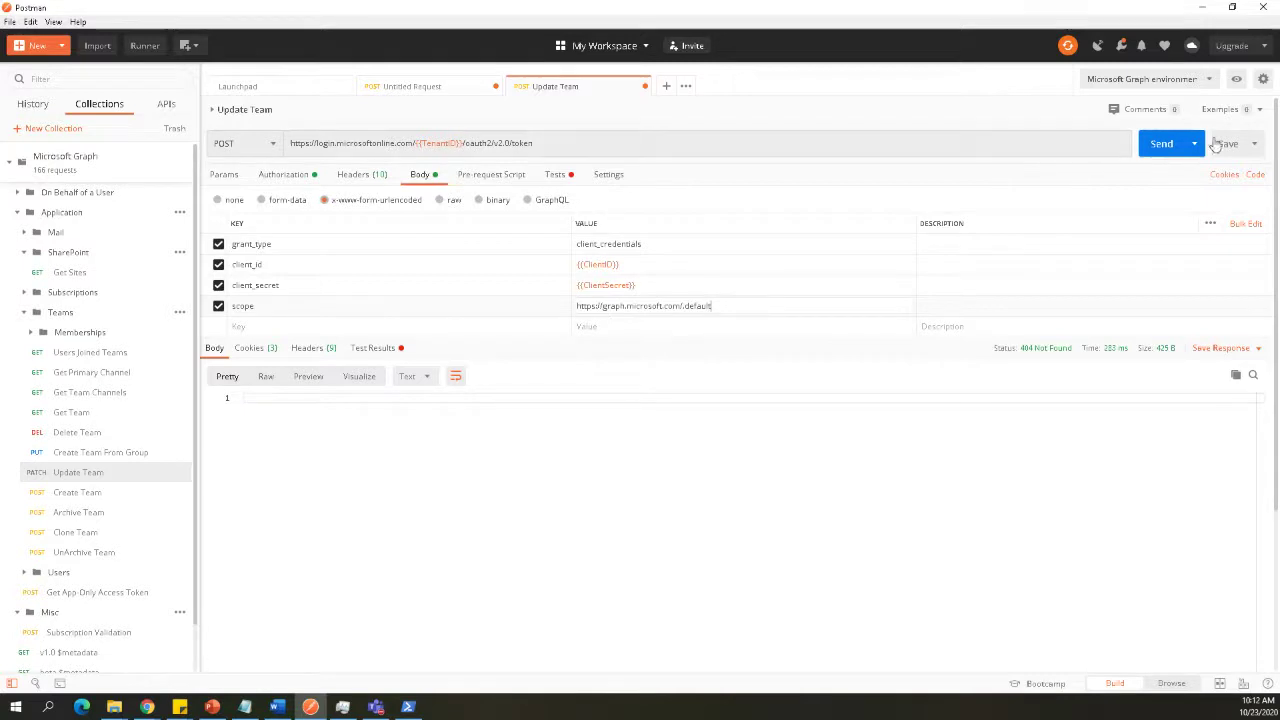
Send the token request and examine its test script, response headers, cookies and test results.
{"action": "left_click", "coordinate": [1163, 145]}
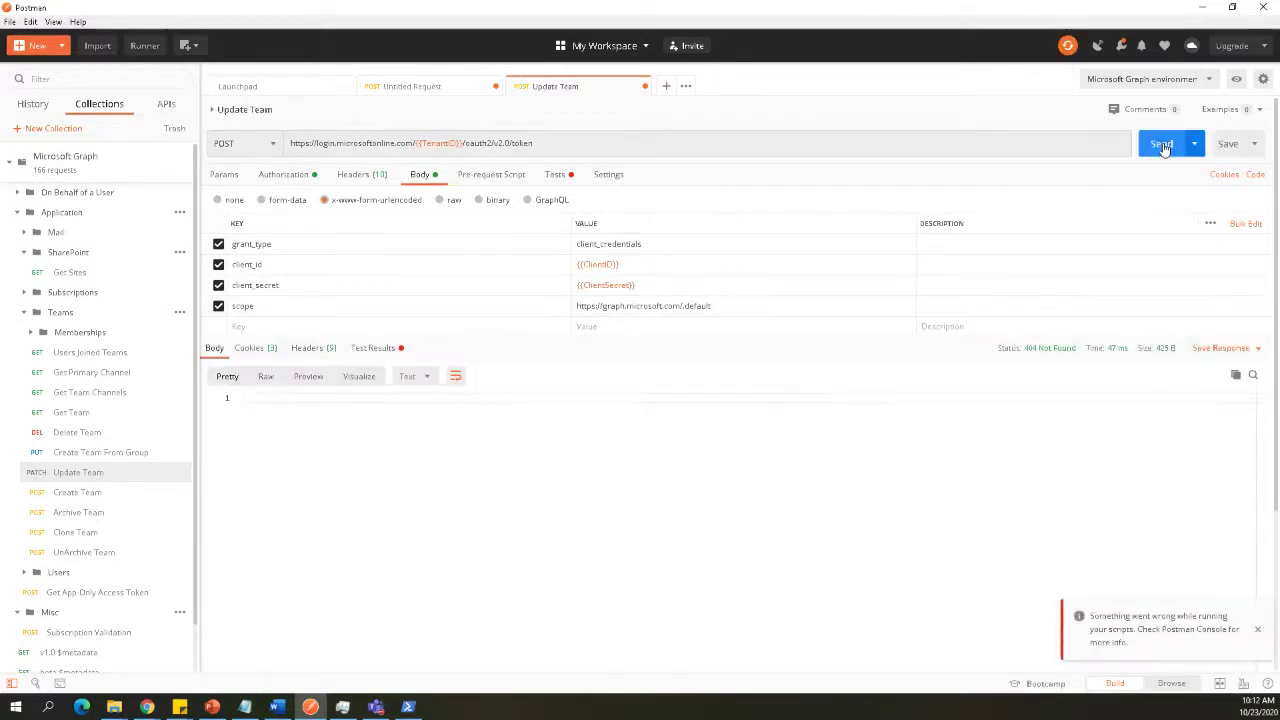
{"action": "left_click", "coordinate": [572, 176]}
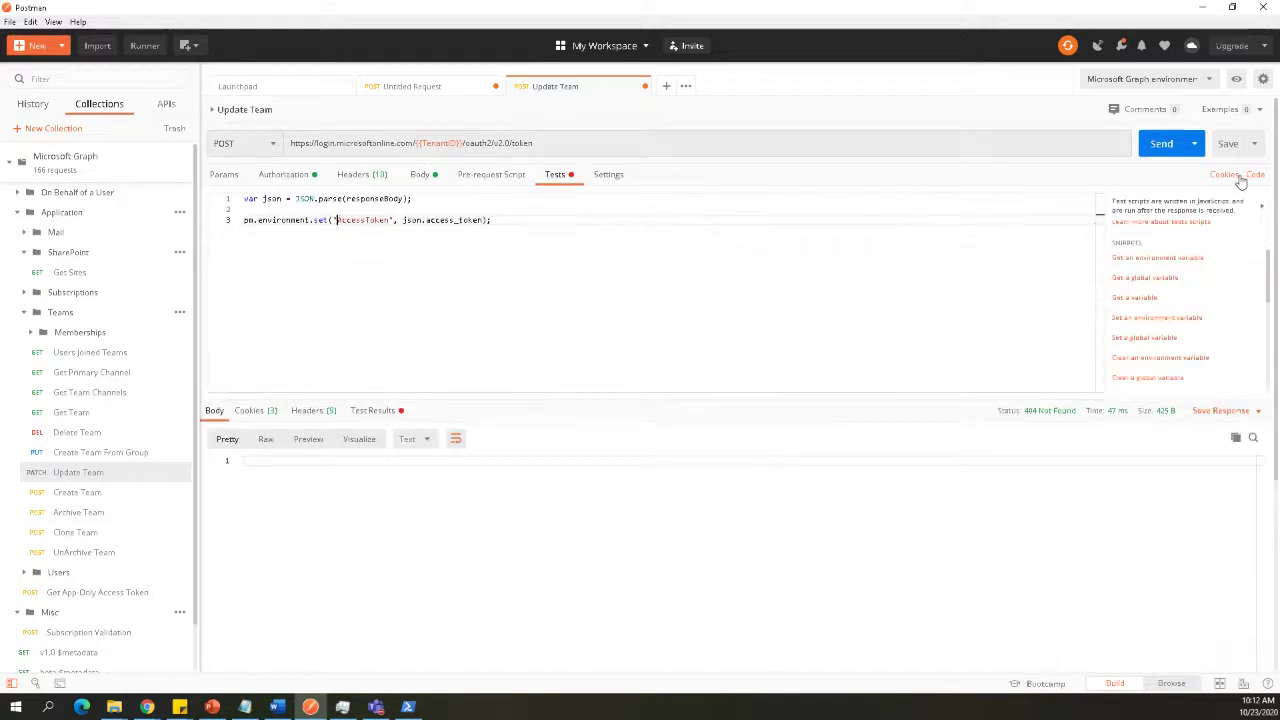
{"action": "left_click", "coordinate": [1165, 146]}
{"action": "left_click", "coordinate": [295, 416]}
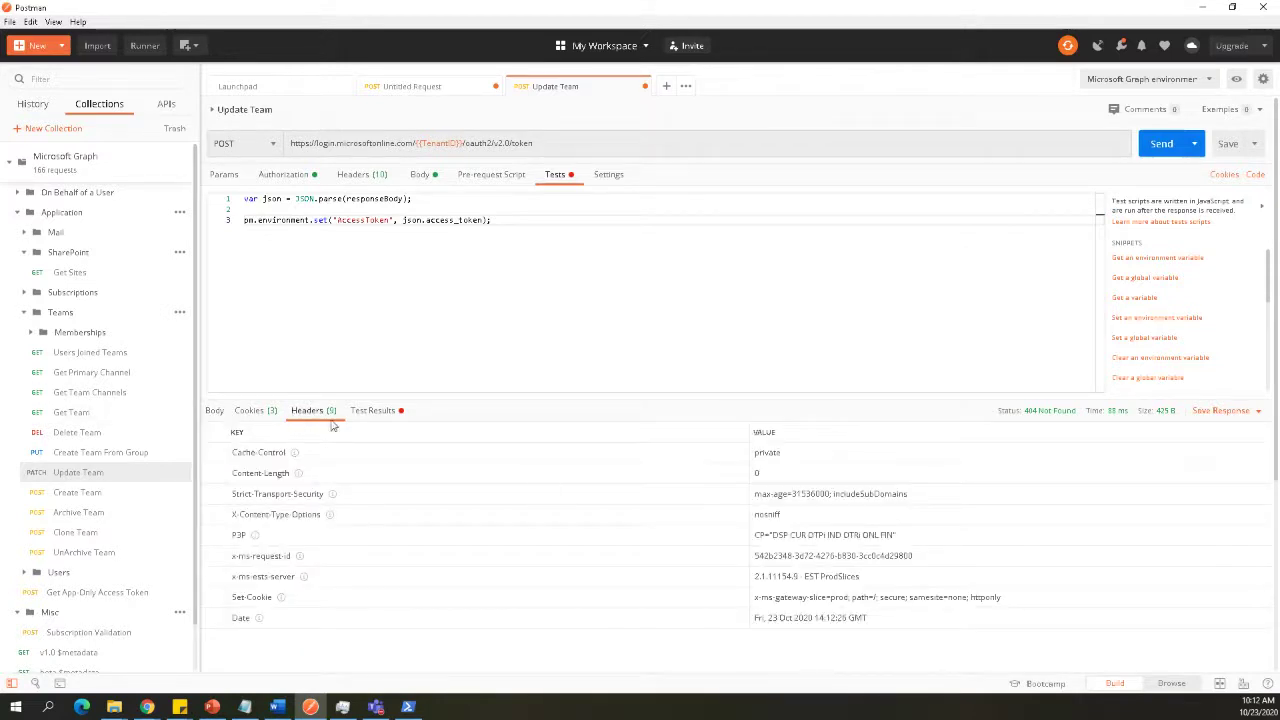
{"action": "left_click", "coordinate": [256, 414]}
{"action": "left_click", "coordinate": [372, 413]}
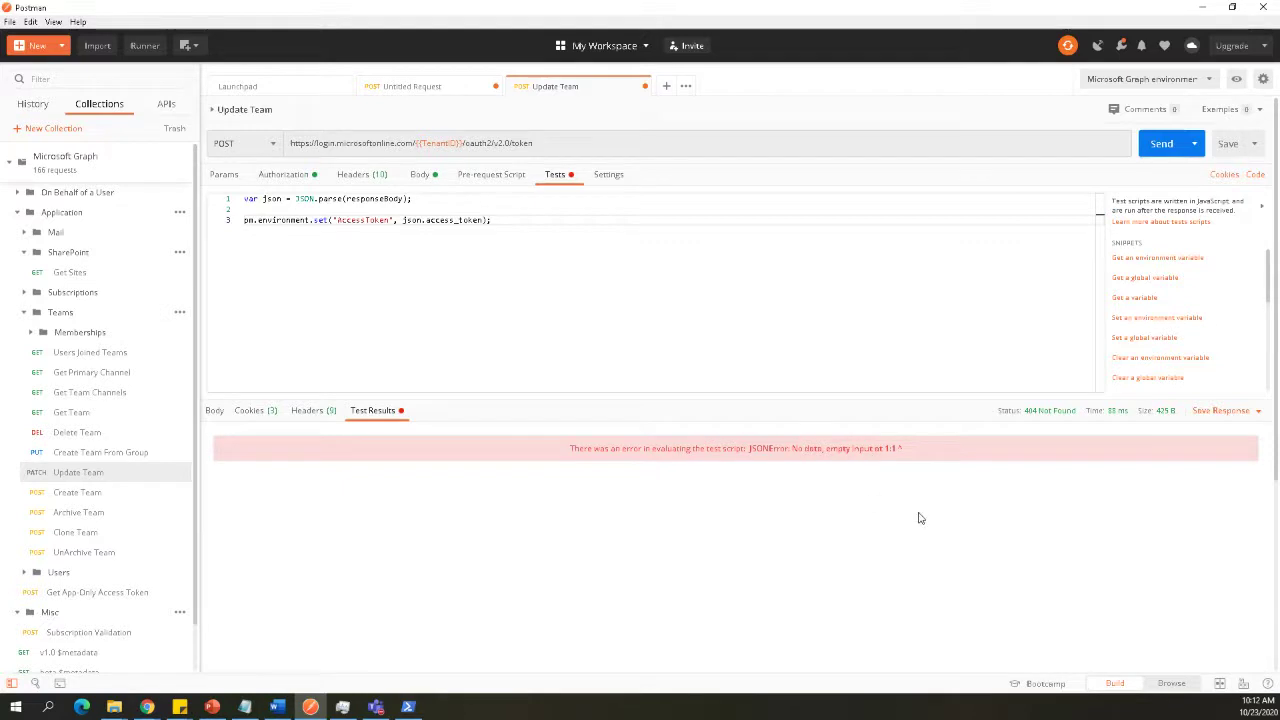
Switch the active environment to Graph Demo, send the token request, review its test script and send it again.
{"action": "left_click", "coordinate": [436, 180]}
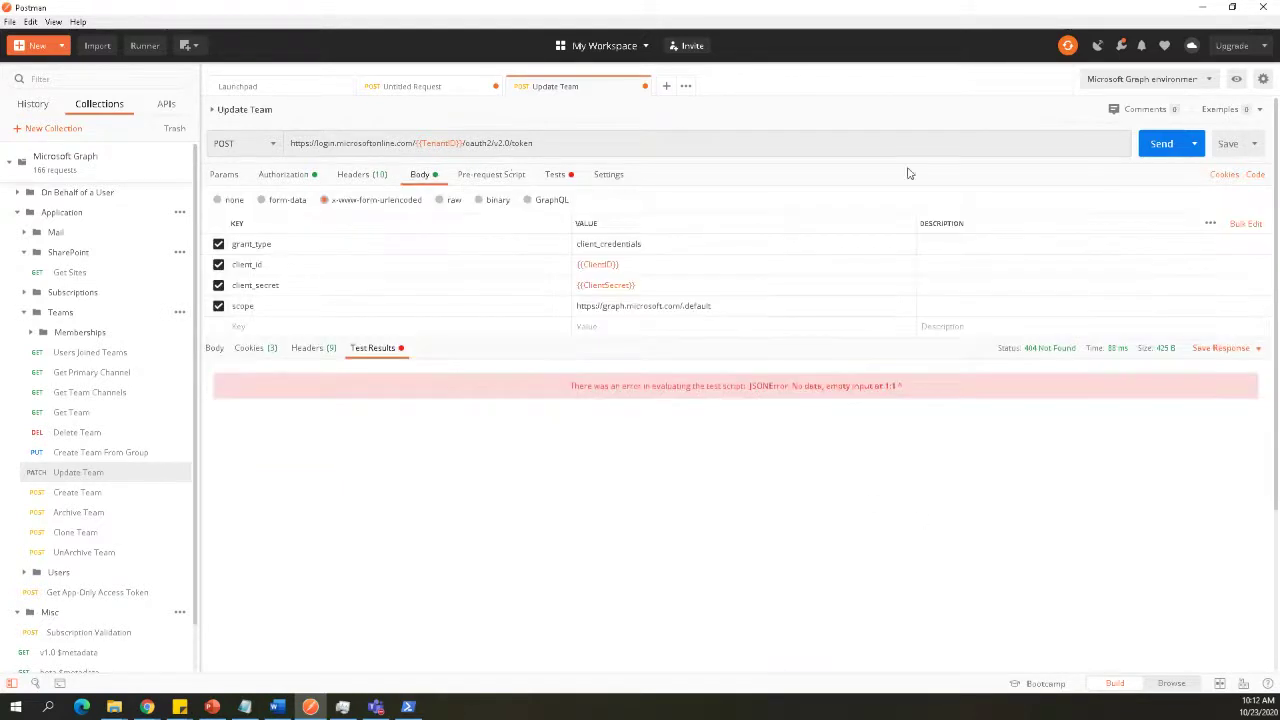
{"action": "left_click", "coordinate": [1204, 80]}
{"action": "left_click", "coordinate": [1138, 123]}
{"action": "left_click", "coordinate": [1160, 144]}
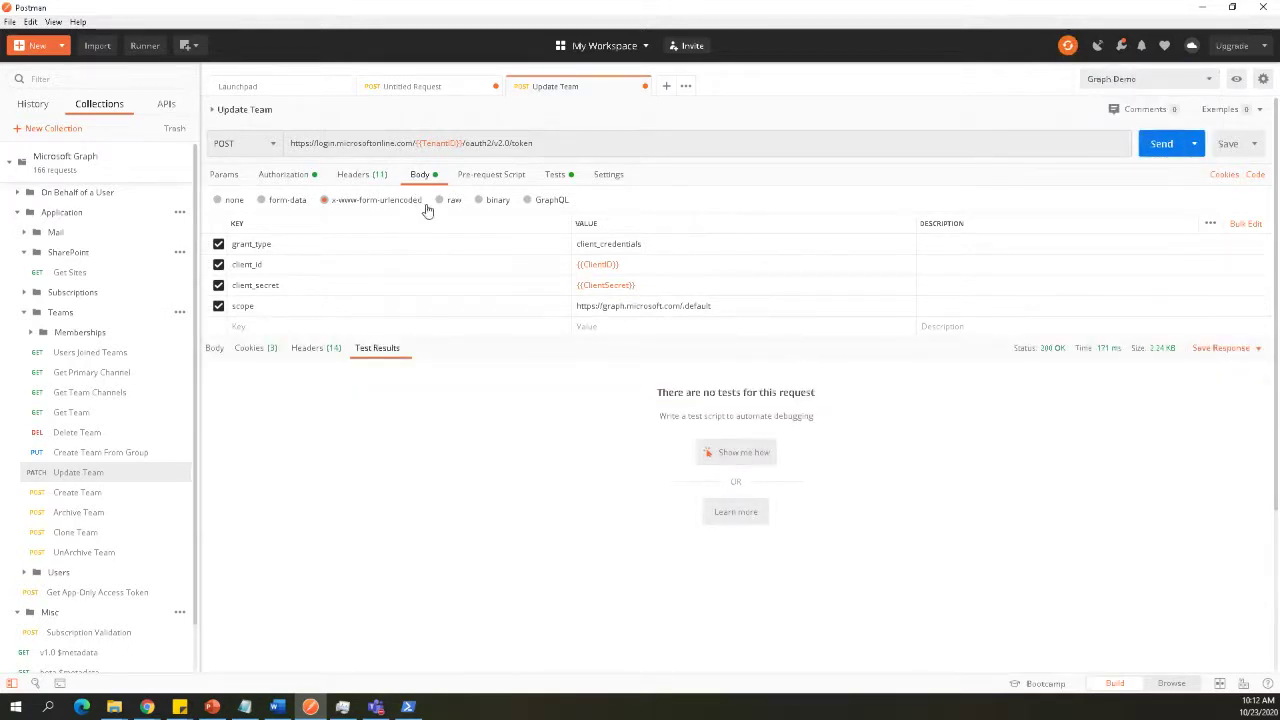
{"action": "left_click", "coordinate": [556, 175]}
{"action": "left_click", "coordinate": [1141, 150]}
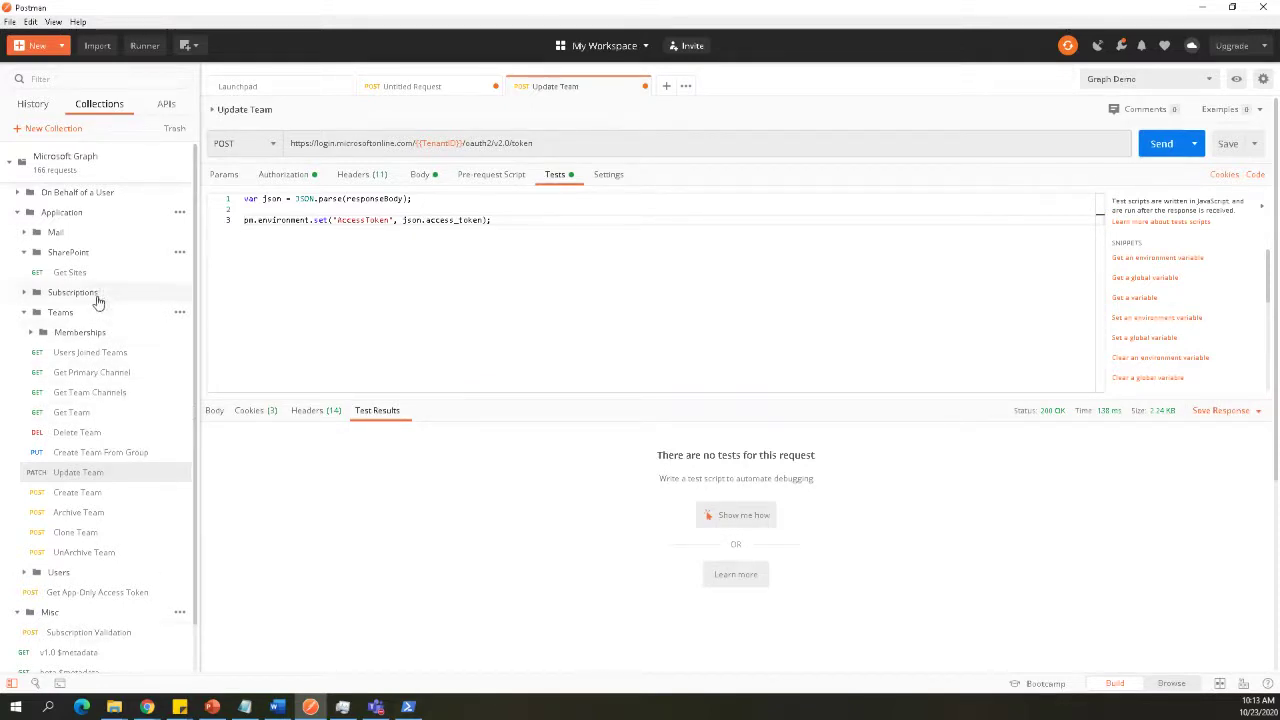
Open the Get Sites request in the SharePoint folder and switch to PowerPoint.
{"action": "left_click", "coordinate": [80, 271]}
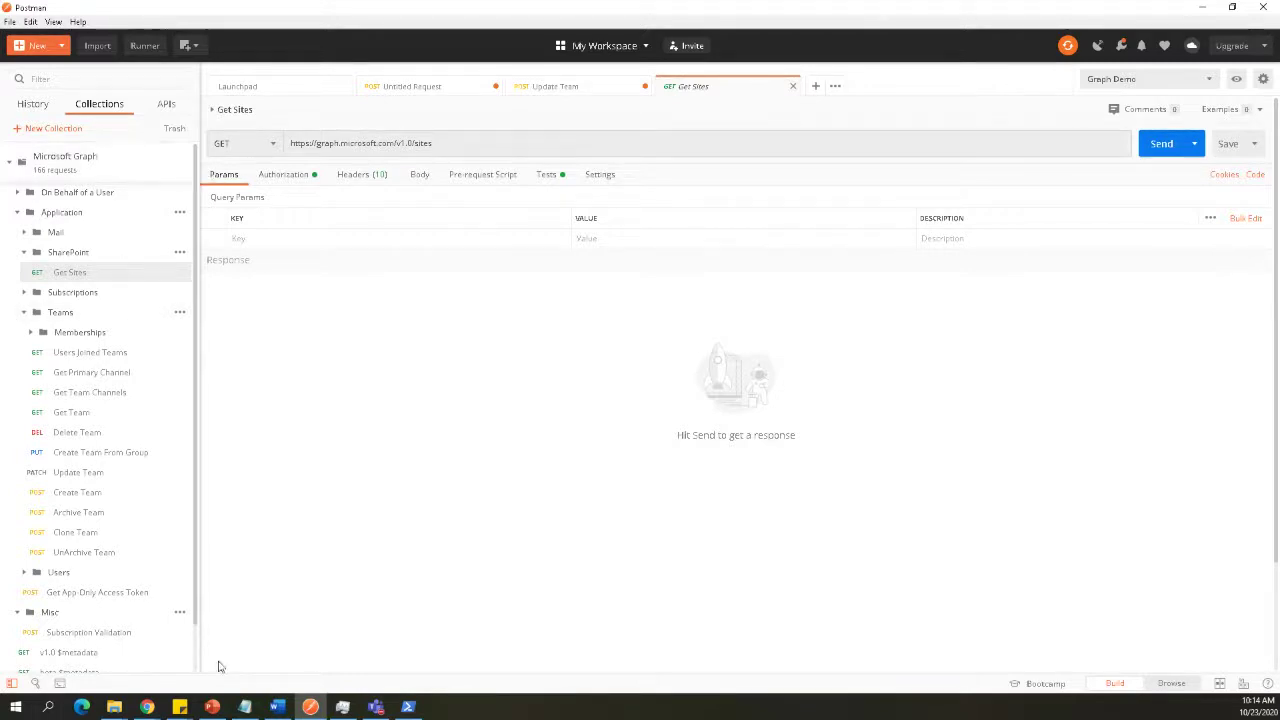
{"action": "left_click", "coordinate": [212, 706]}
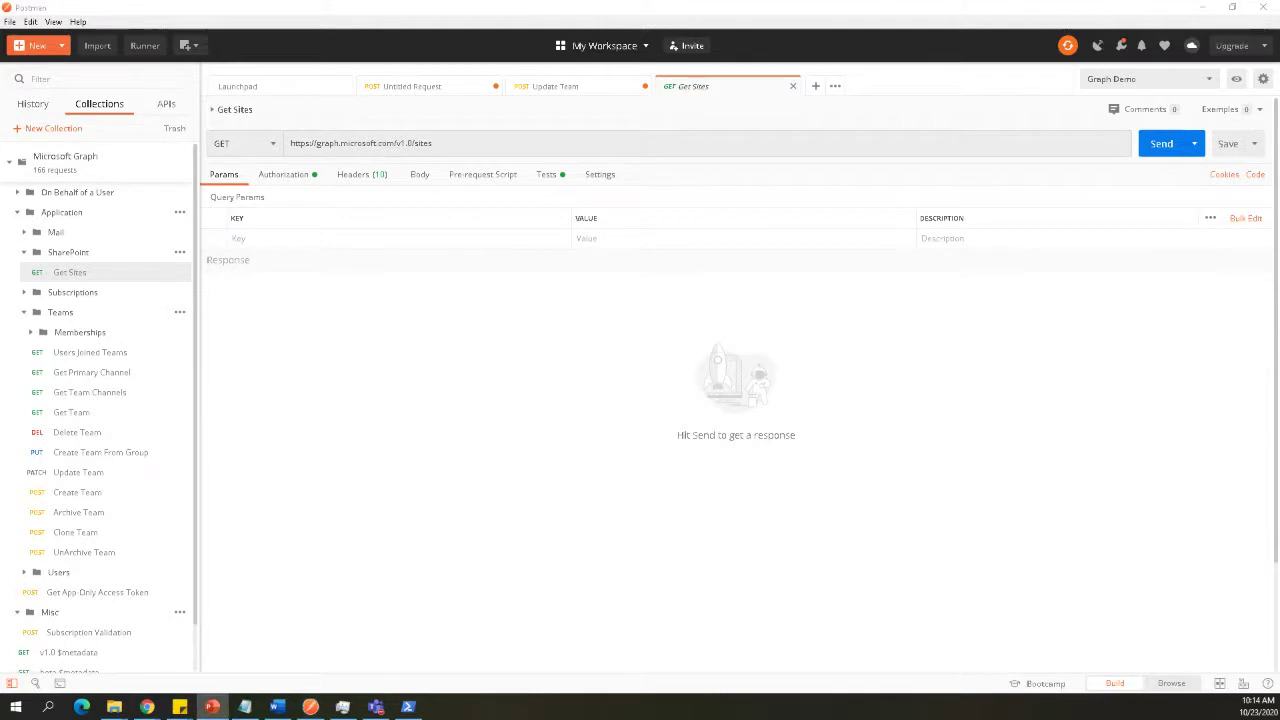